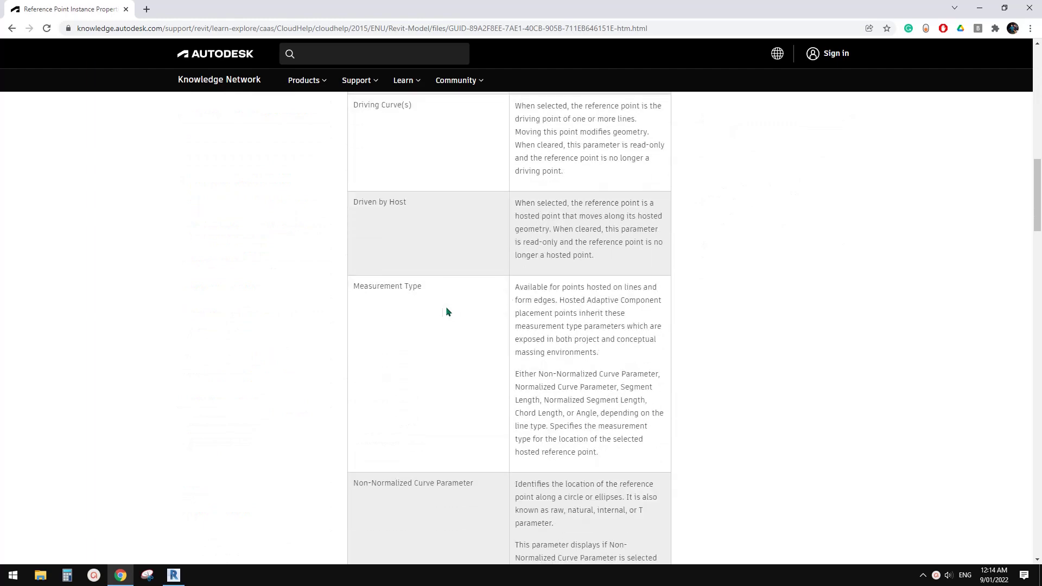
Highlight Measurement Type in the Reference Point help table and return to the Revit mass family.
drag(350, 285, 408, 288)
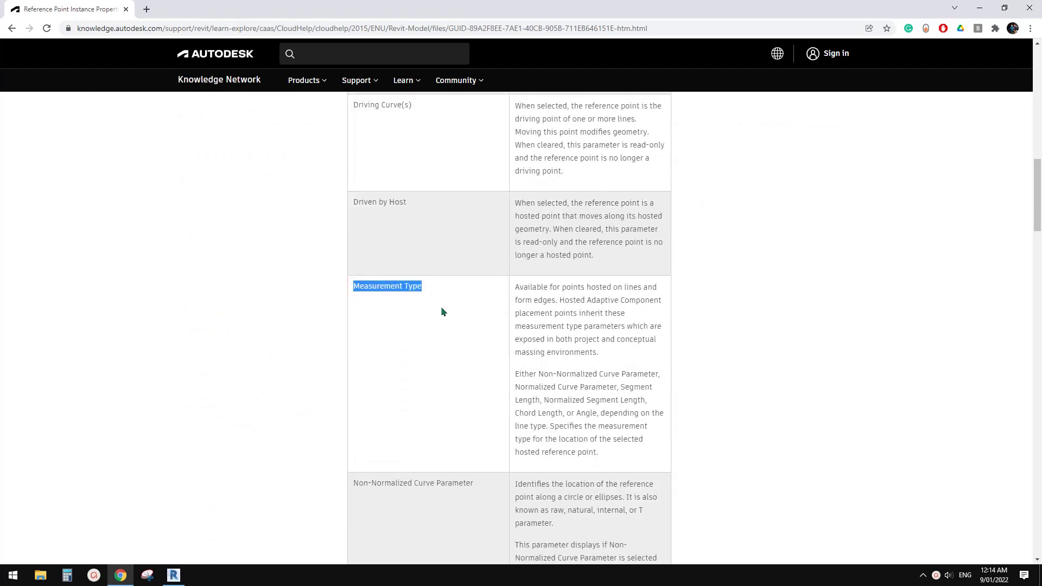
click(174, 574)
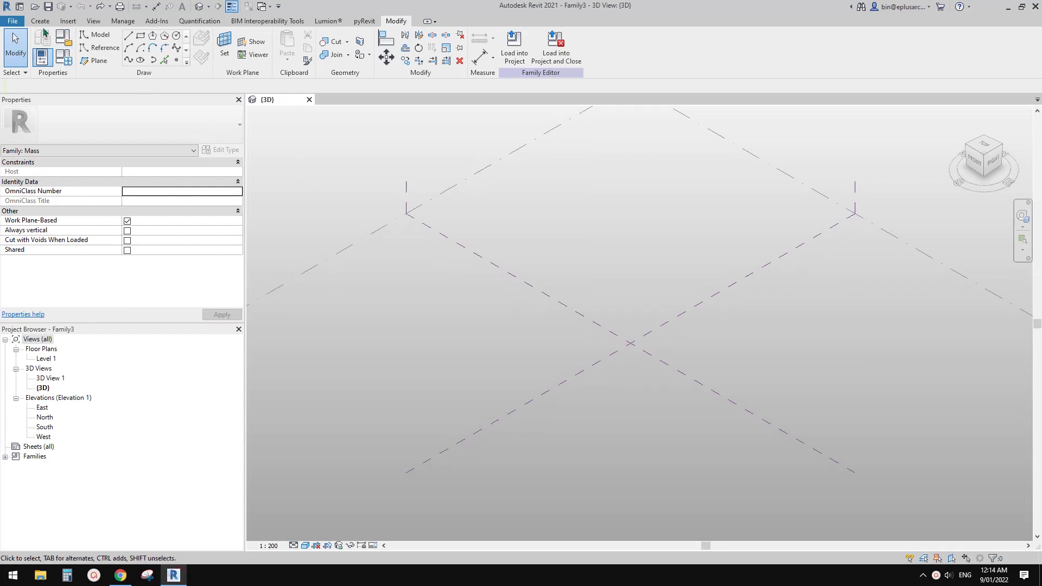
middle_drag(532, 328, 474, 325)
click(13, 22)
mouse_move(41, 62)
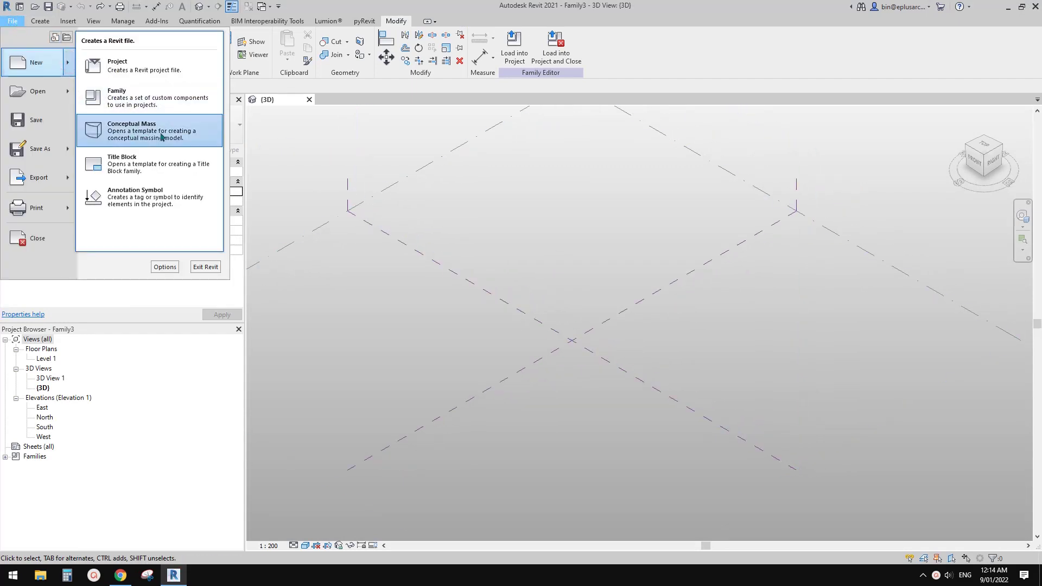
click(556, 270)
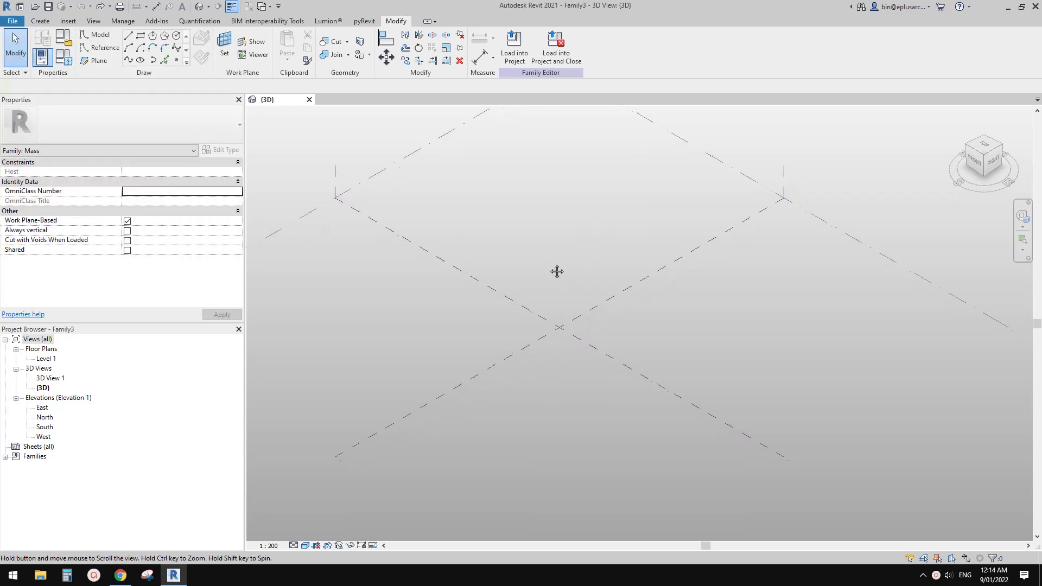
shift+middle_drag(553, 291, 530, 264)
scroll(538, 263, up, 3)
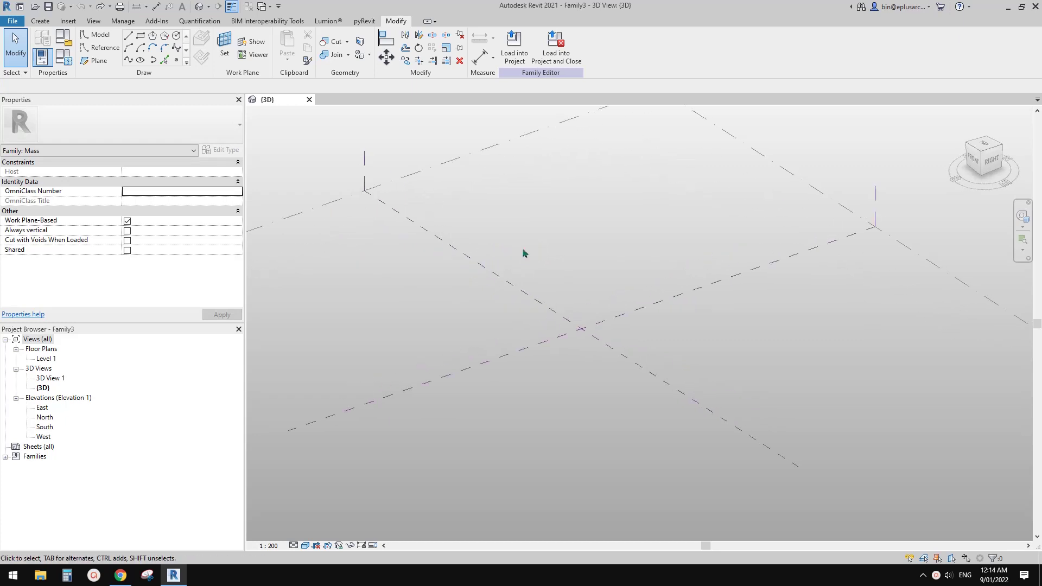
middle_drag(514, 256, 505, 233)
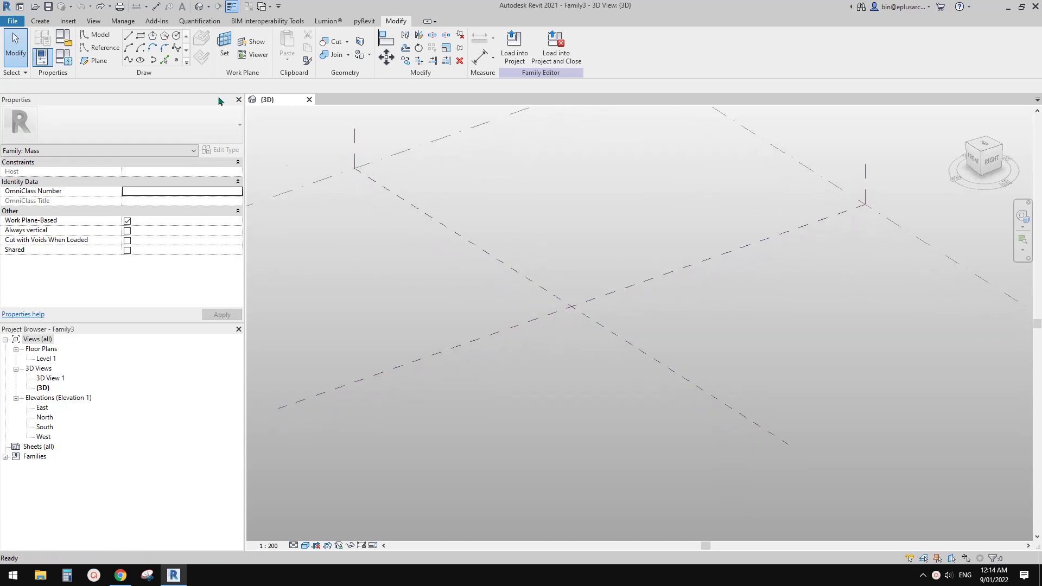
Draw a reference spline through several control points on Level 1.
click(102, 47)
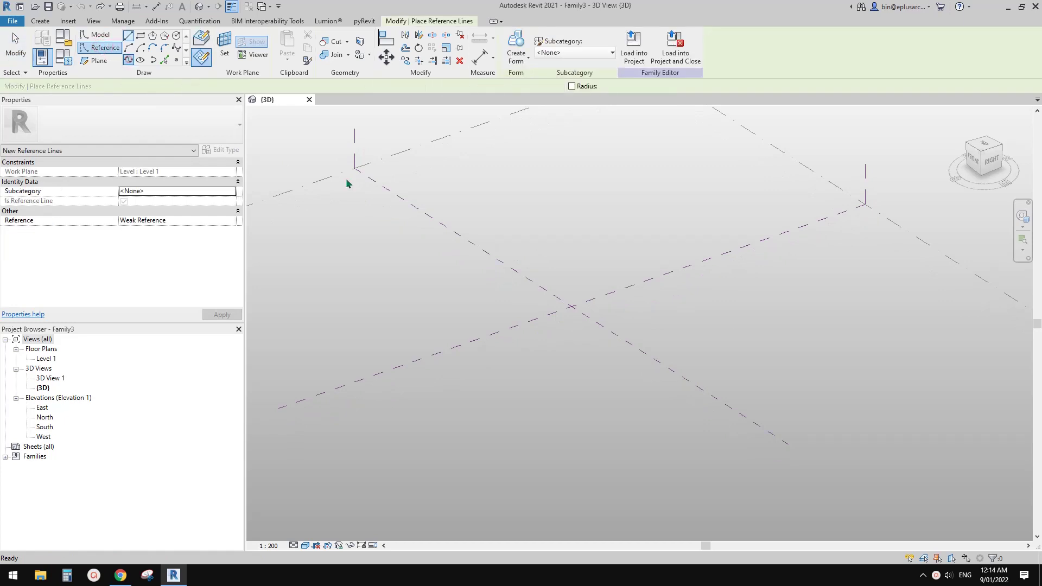
scroll(485, 290, down, 1)
middle_drag(485, 296, 483, 309)
click(363, 326)
click(381, 267)
click(458, 307)
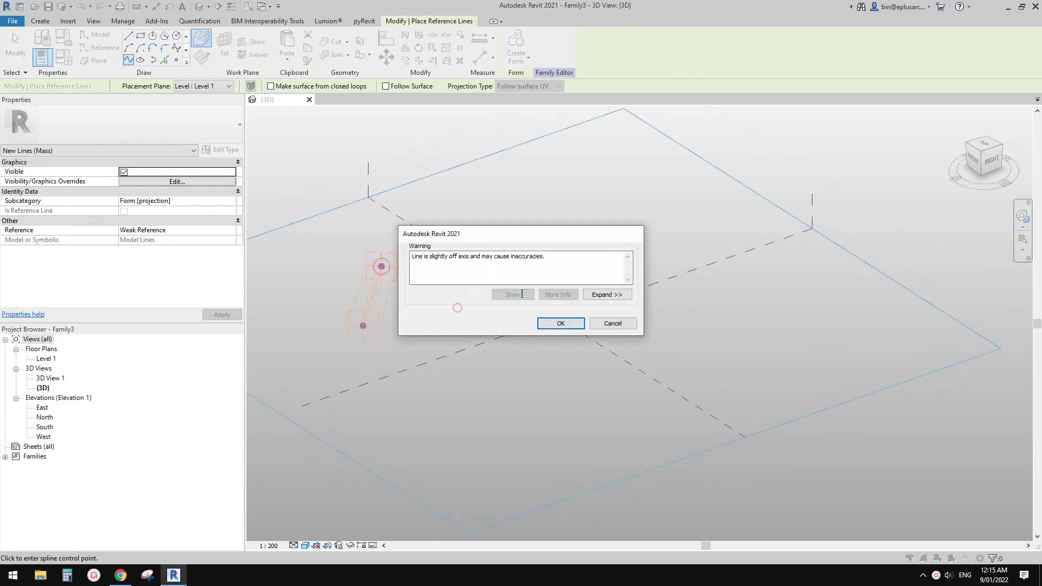
click(613, 323)
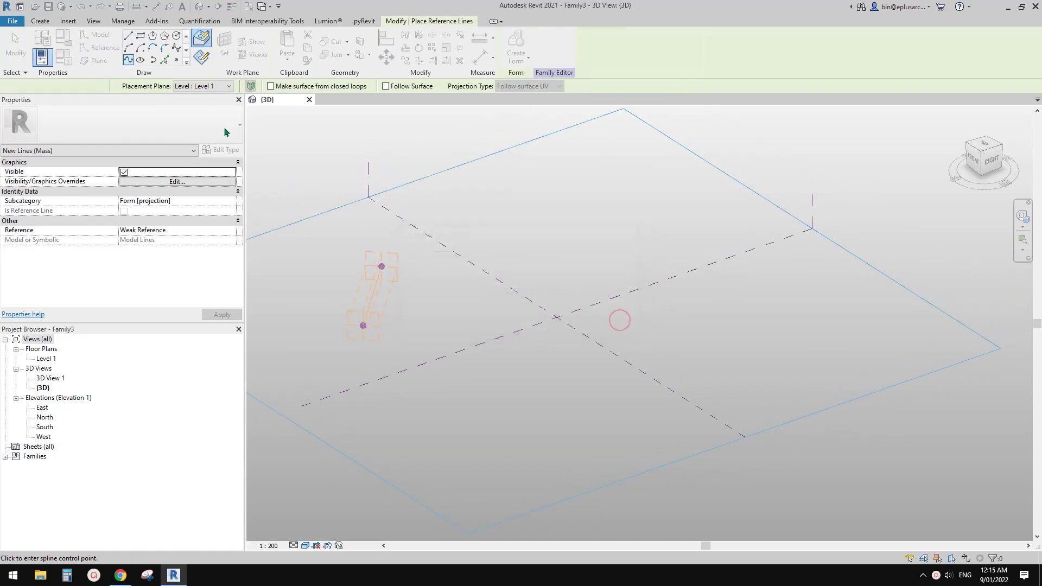
click(404, 273)
click(448, 301)
click(533, 247)
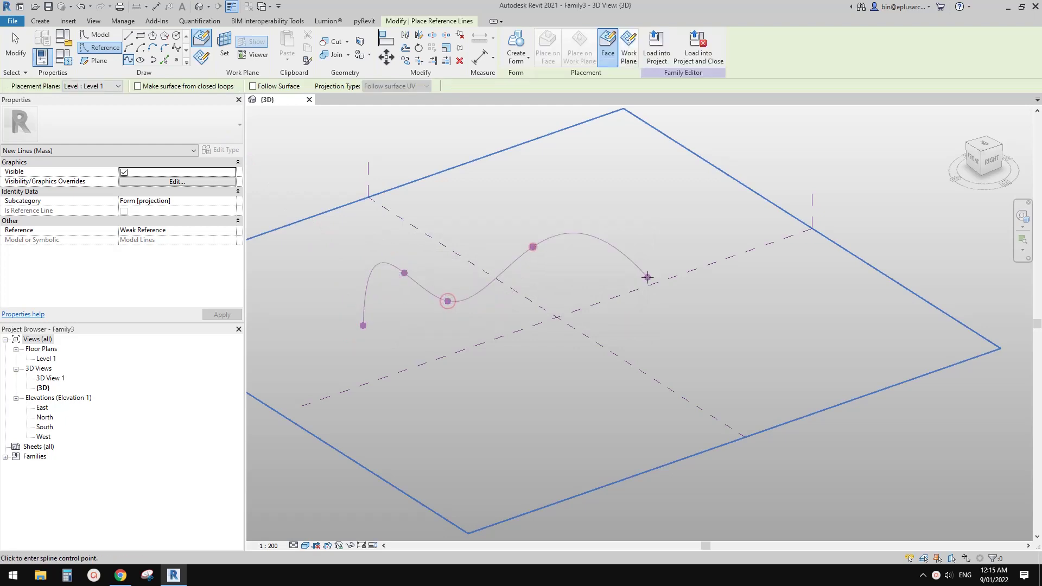
key(Escape)
key(Escape)
shift+middle_drag(523, 321, 496, 400)
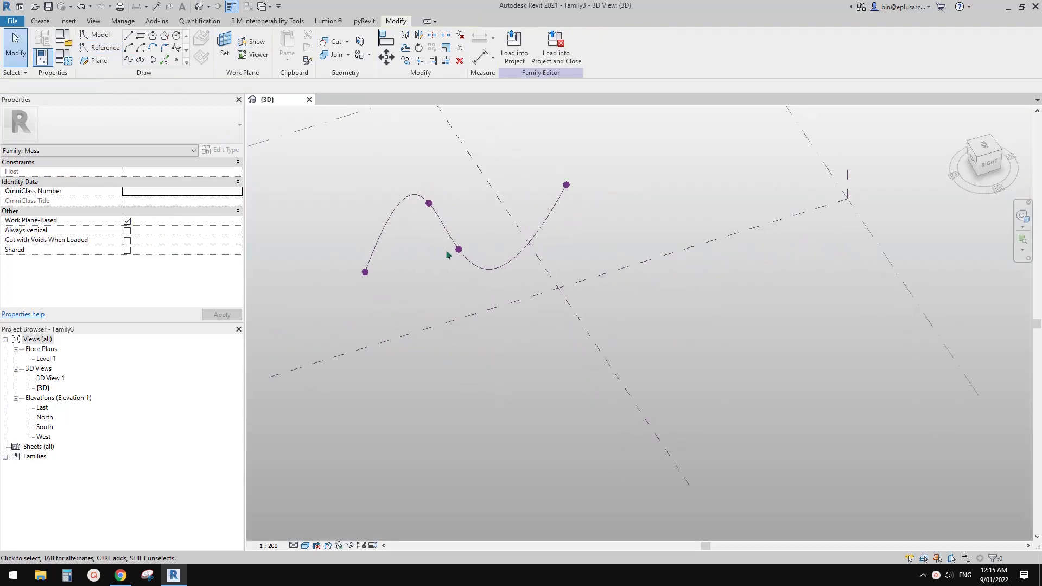
Draw a reference circle below the spline.
click(99, 48)
click(176, 37)
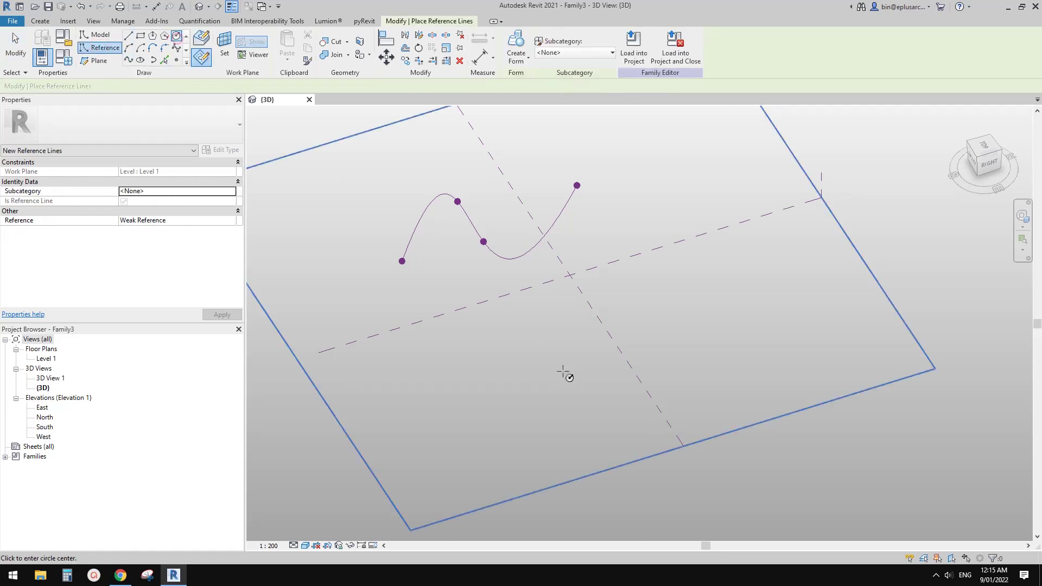
click(550, 371)
click(599, 362)
key(Escape)
scroll(454, 285, up, 1)
middle_drag(453, 285, 491, 302)
Place a hosted reference point on the spline and another on the circle.
click(177, 59)
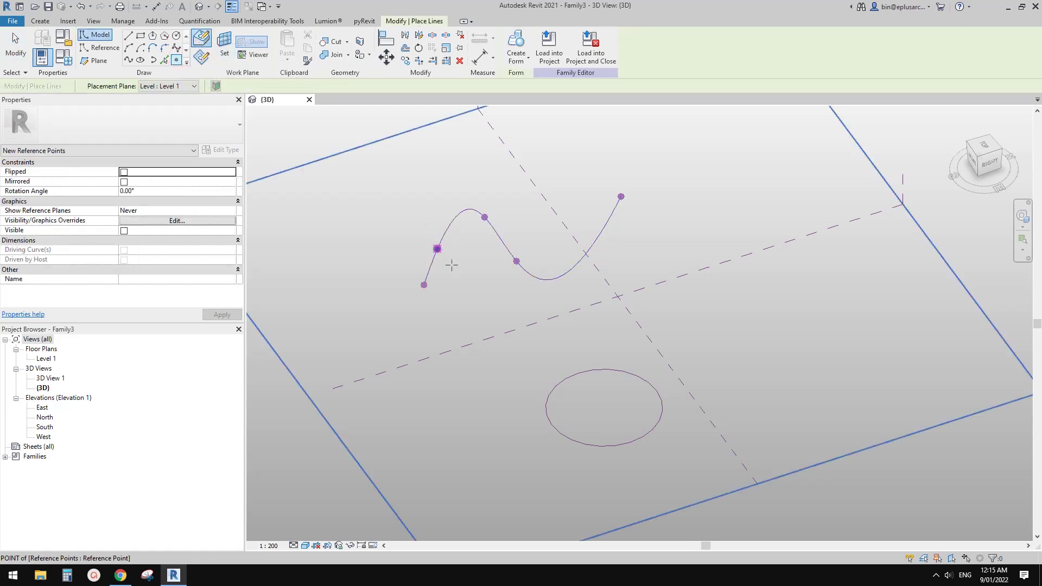
click(438, 249)
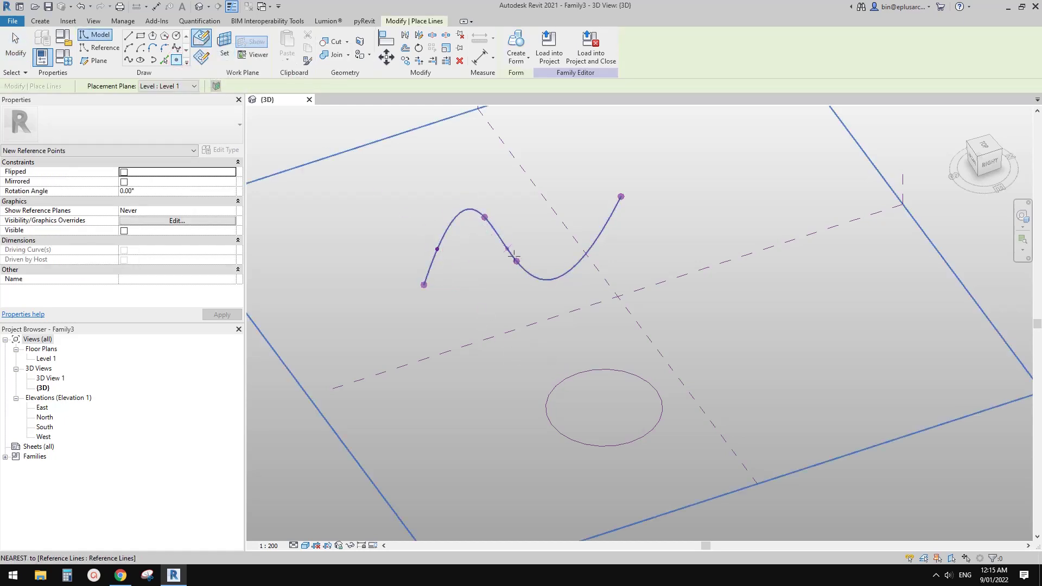
click(630, 368)
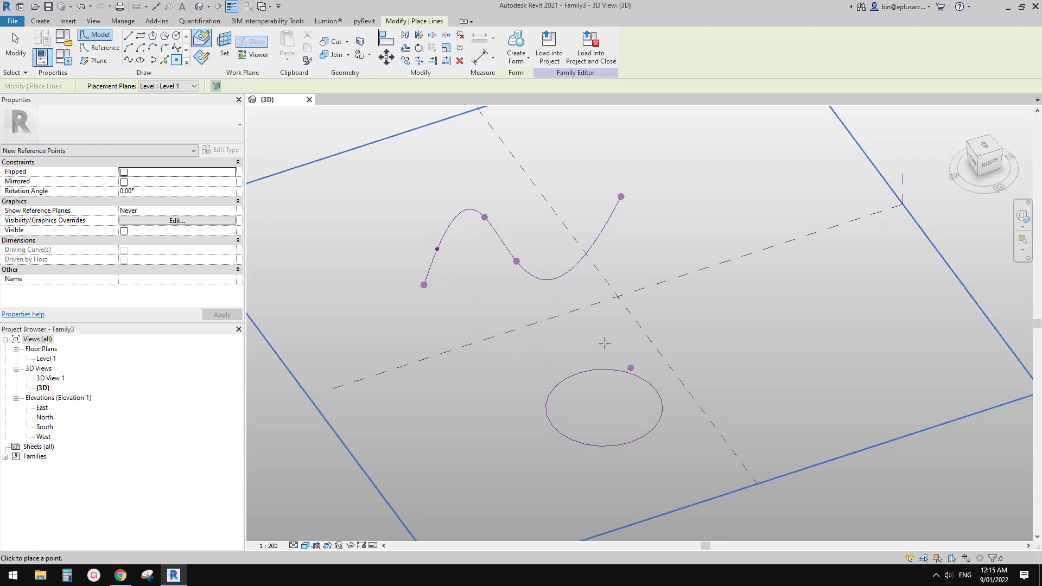
click(620, 371)
key(Escape)
scroll(454, 266, up, 2)
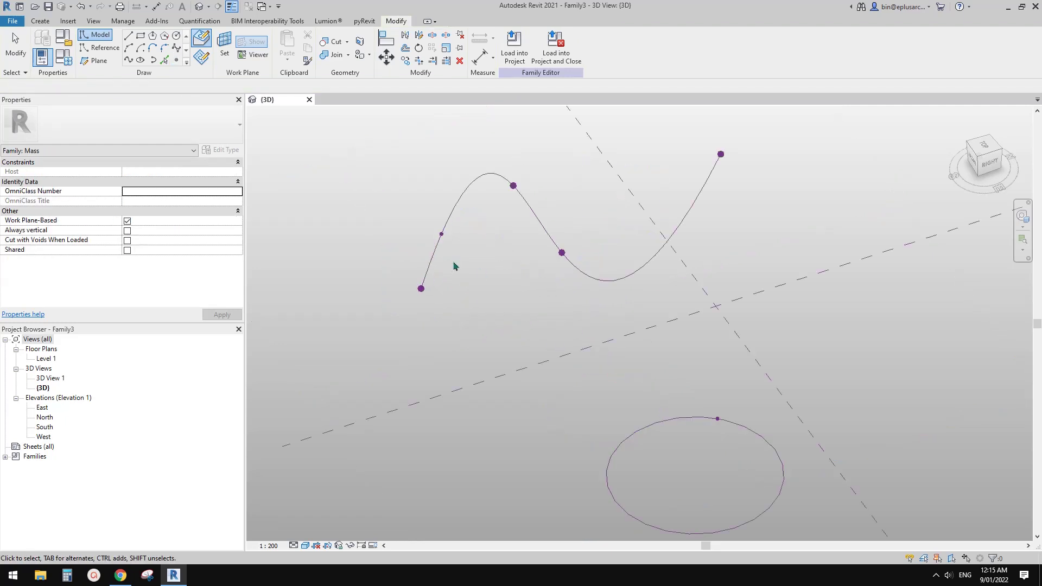
scroll(454, 266, up, 2)
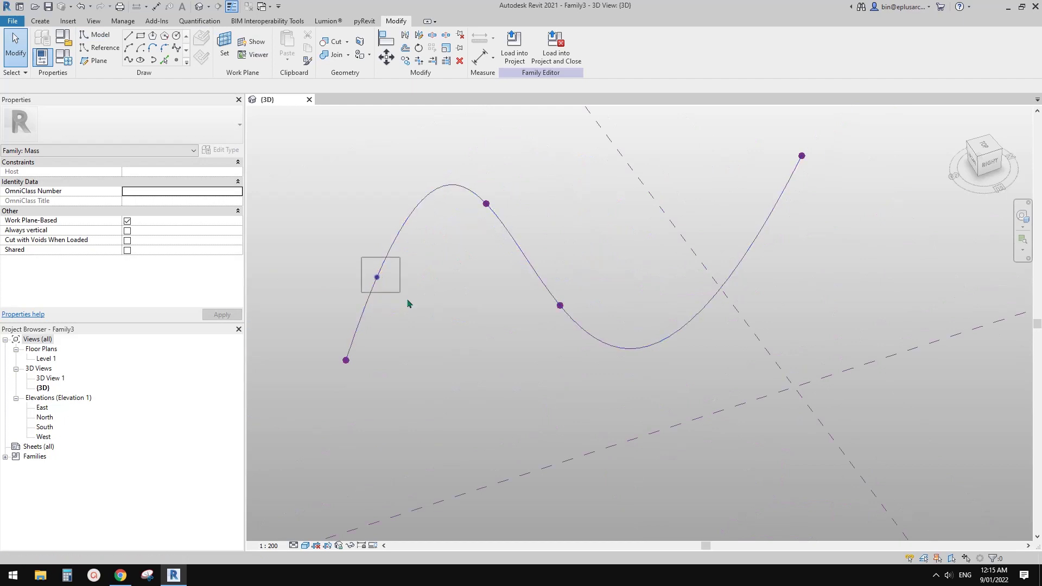
Select the spline's hosted point and set its Normalized Curve Parameter to 0.
click(377, 278)
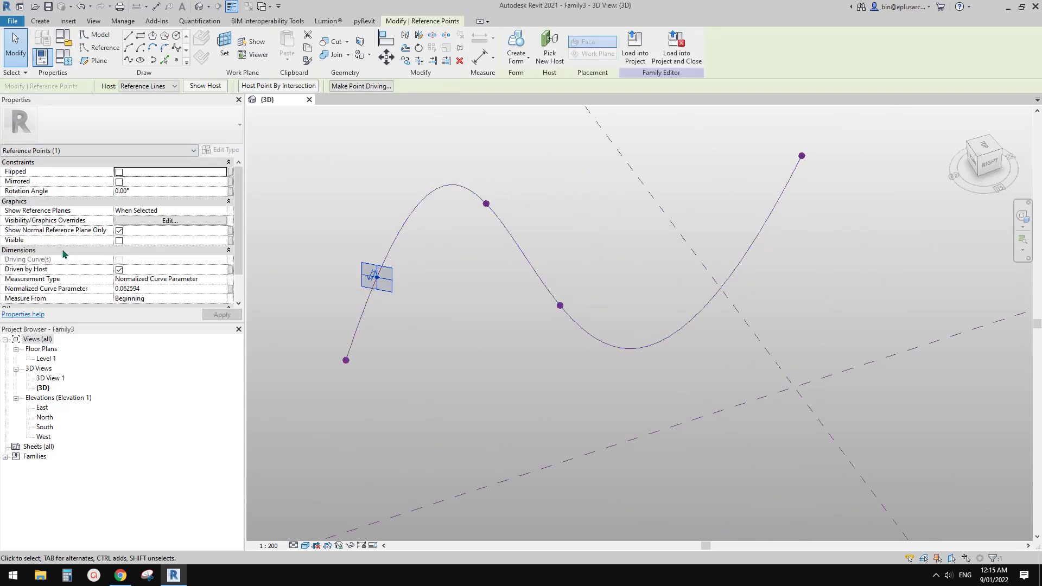
scroll(48, 250, down, 1)
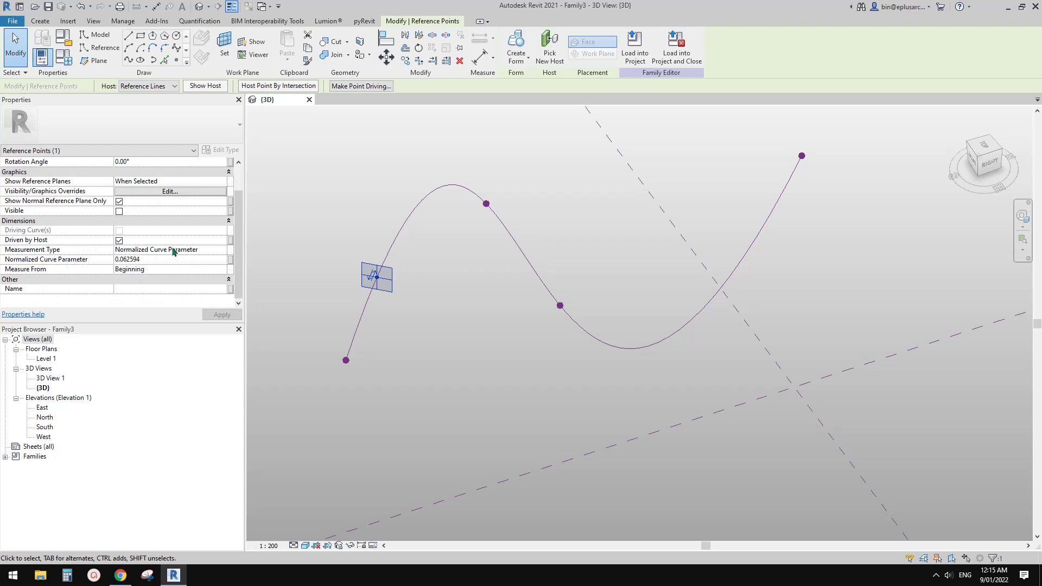
middle_drag(456, 299, 475, 298)
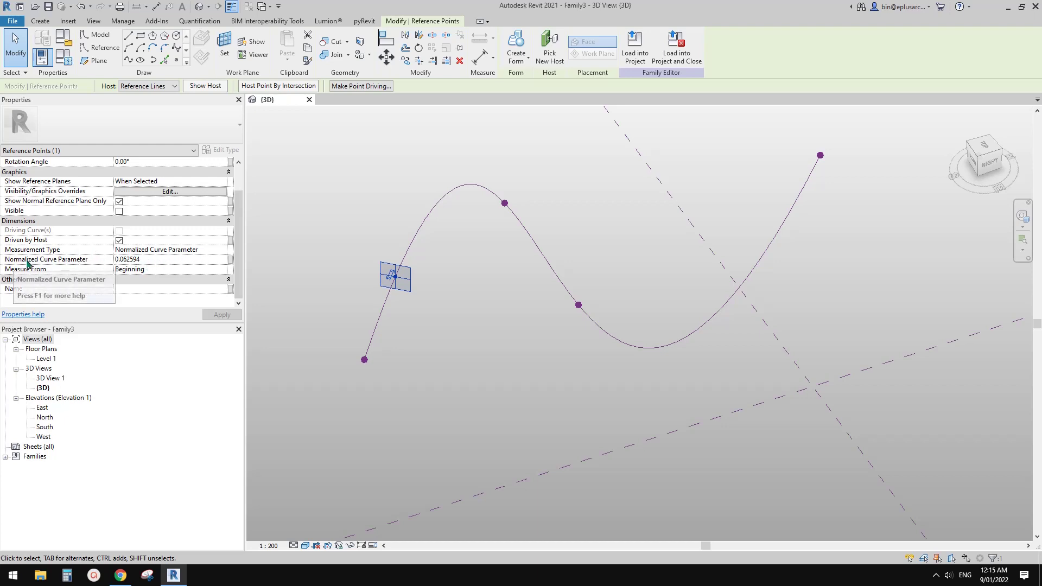
click(161, 263)
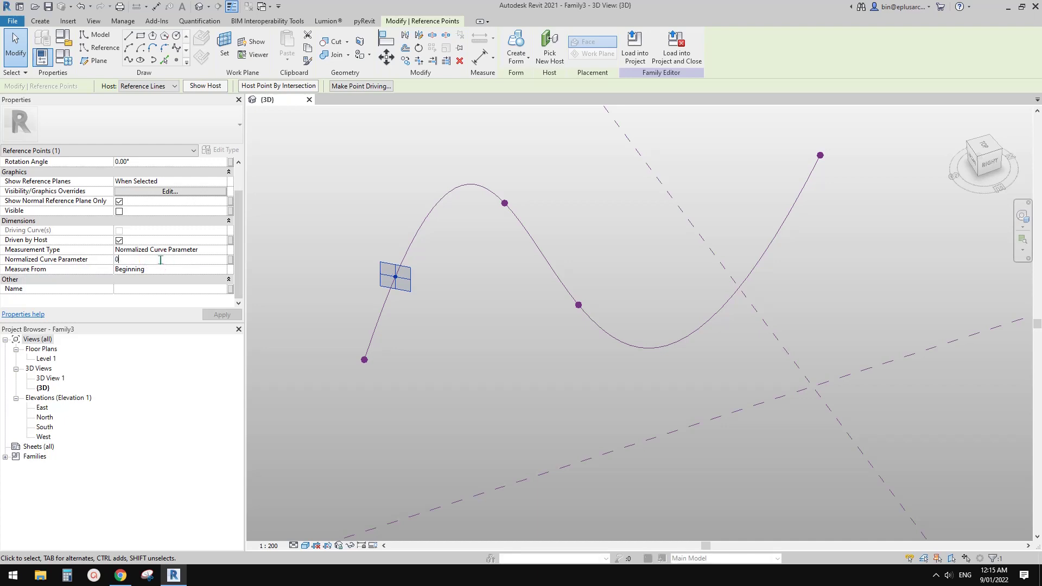
key(Return)
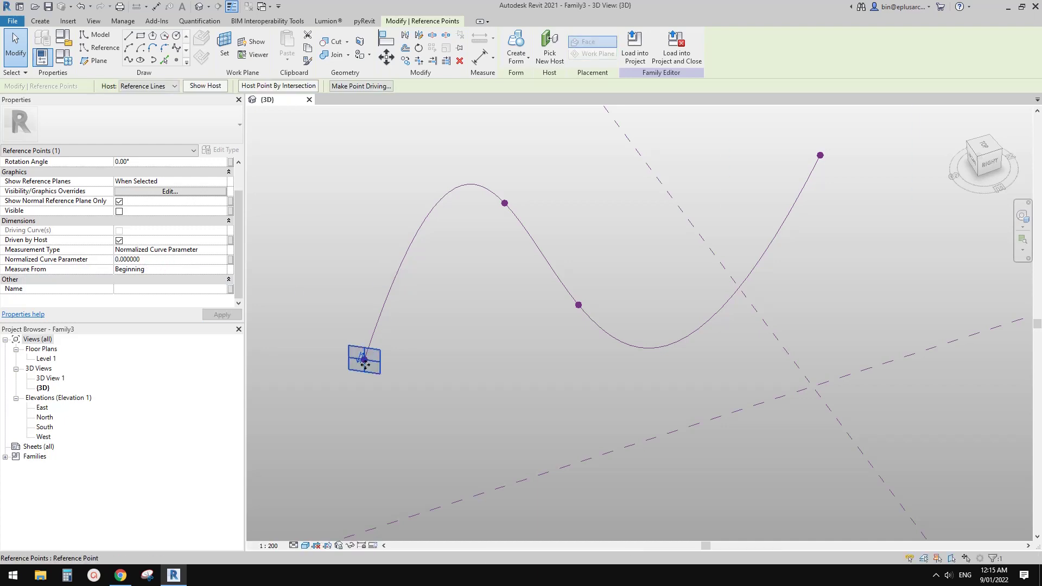
Change the spline point's Normalized Curve Parameter to 1, then to 0.5.
click(169, 260)
text(1)
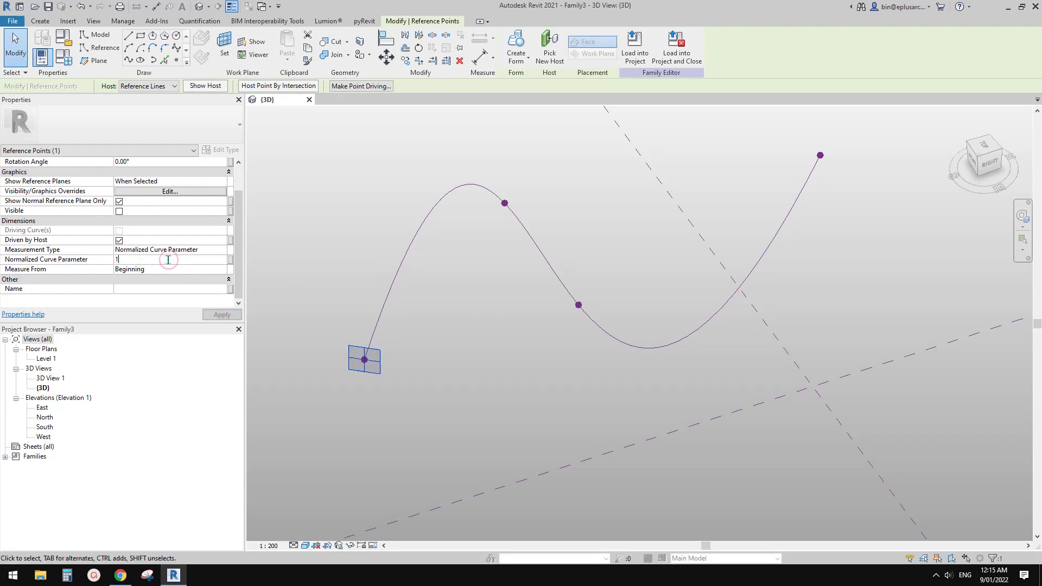
key(Return)
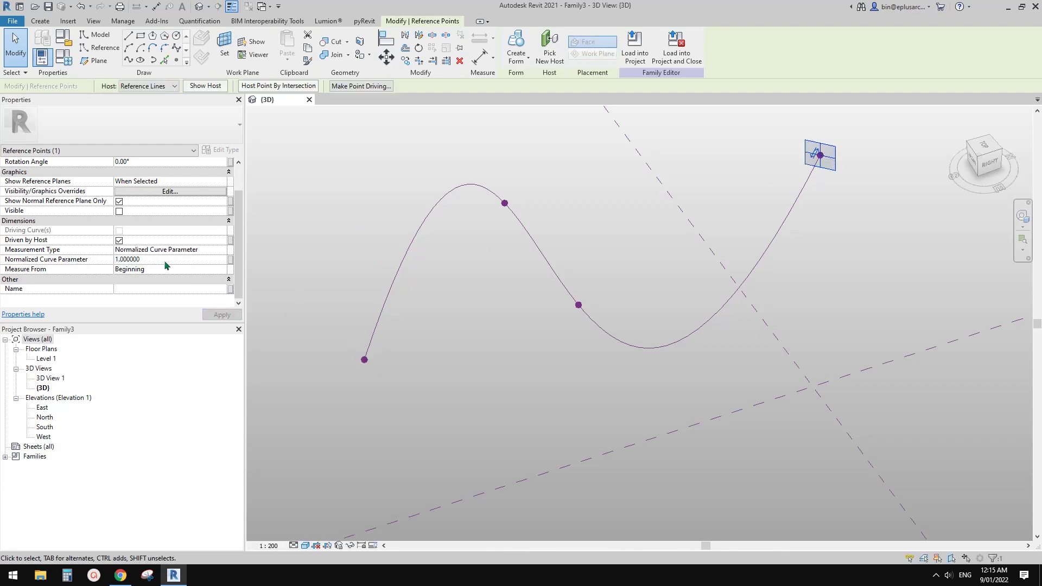
click(165, 262)
text(0.5)
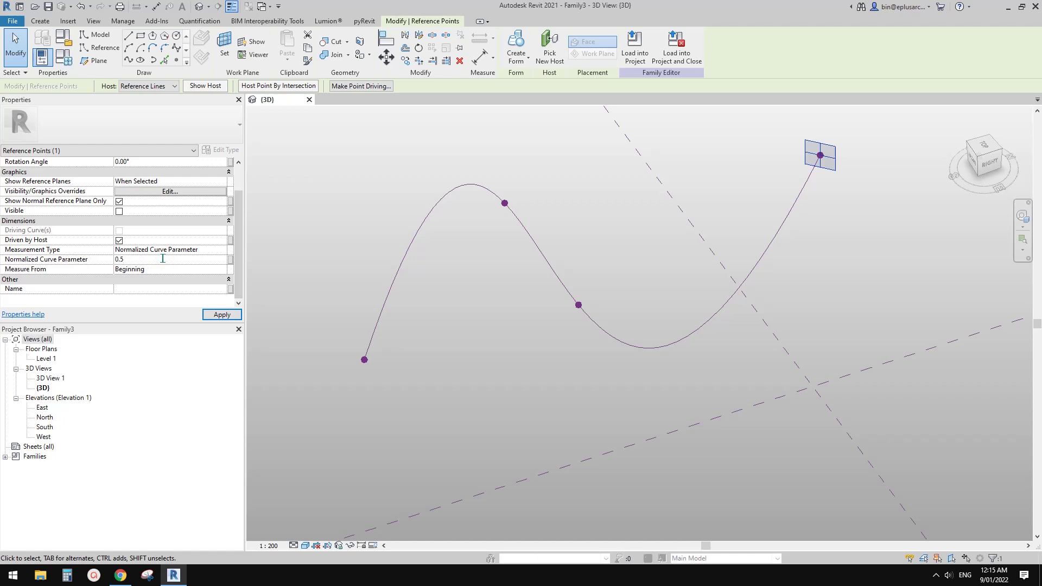
key(Return)
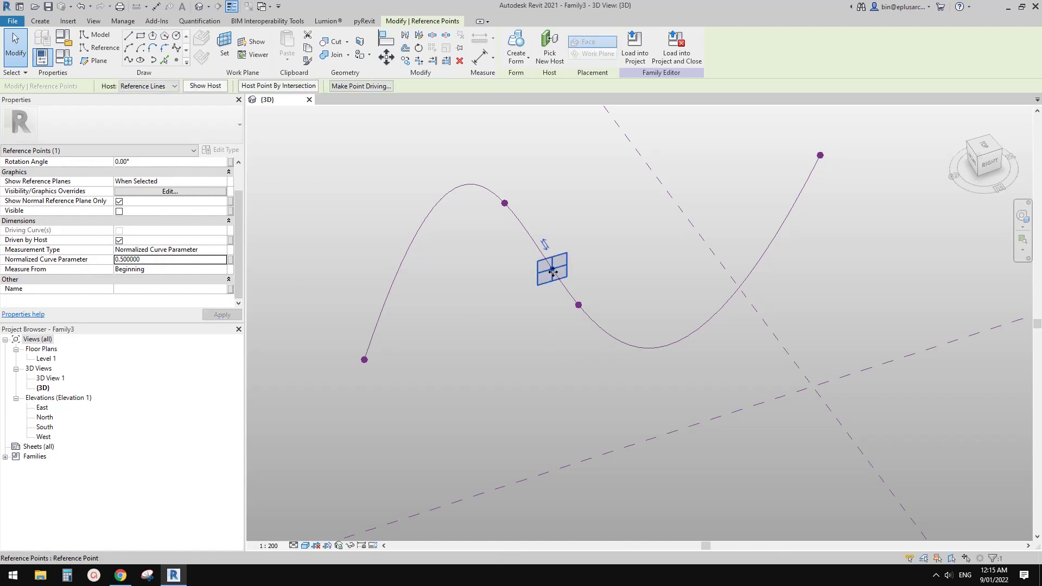
Drag the spline point along the curve, switch to Non-Normalized Curve Parameter, reaching 16.282052.
mouse_move(475, 332)
middle_down()
mouse_move(468, 344)
mouse_move(479, 334)
mouse_move(468, 316)
middle_up()
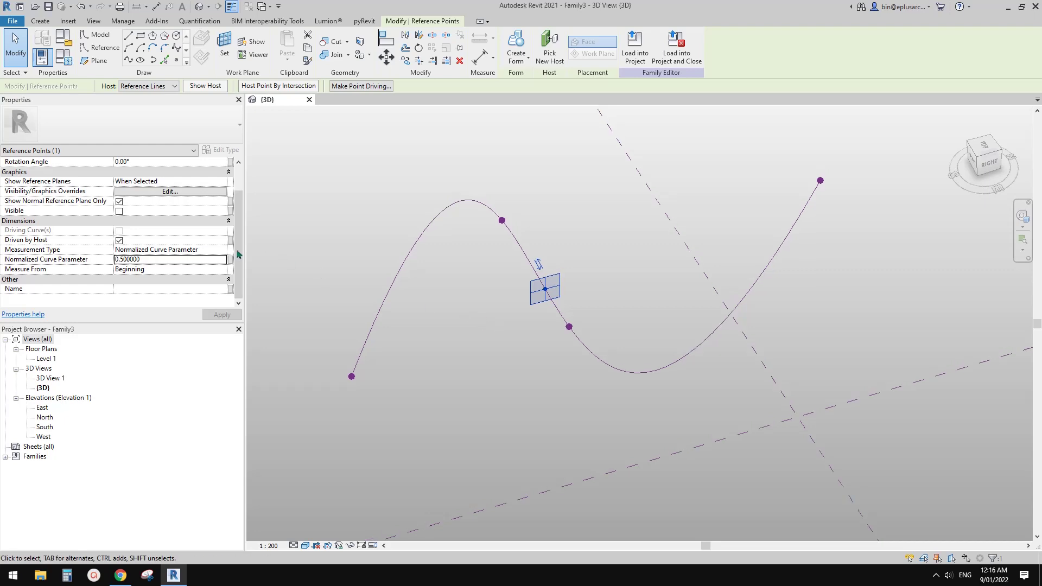
drag(545, 289, 354, 341)
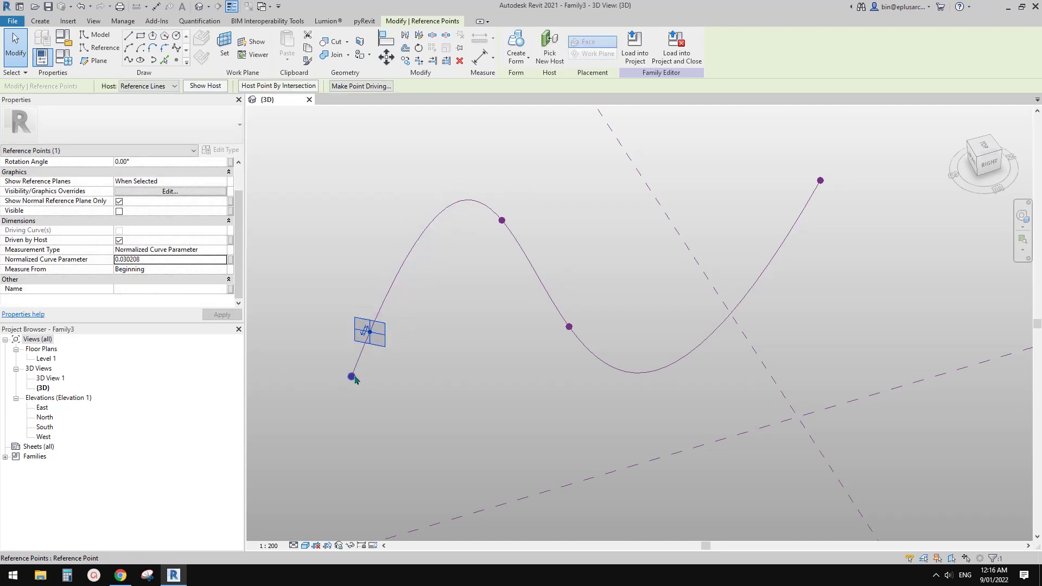
drag(368, 331, 401, 269)
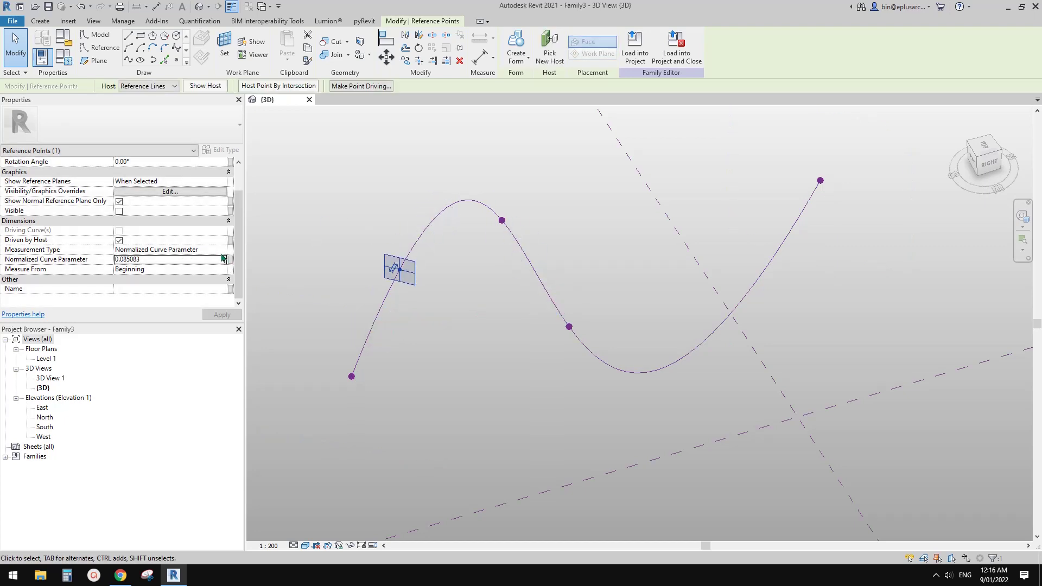
click(222, 252)
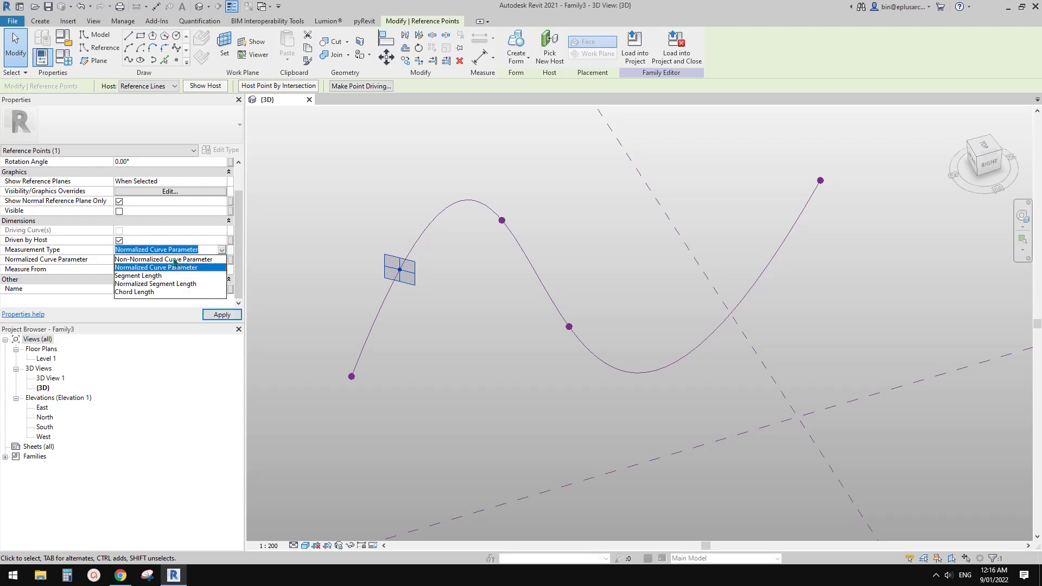
click(152, 260)
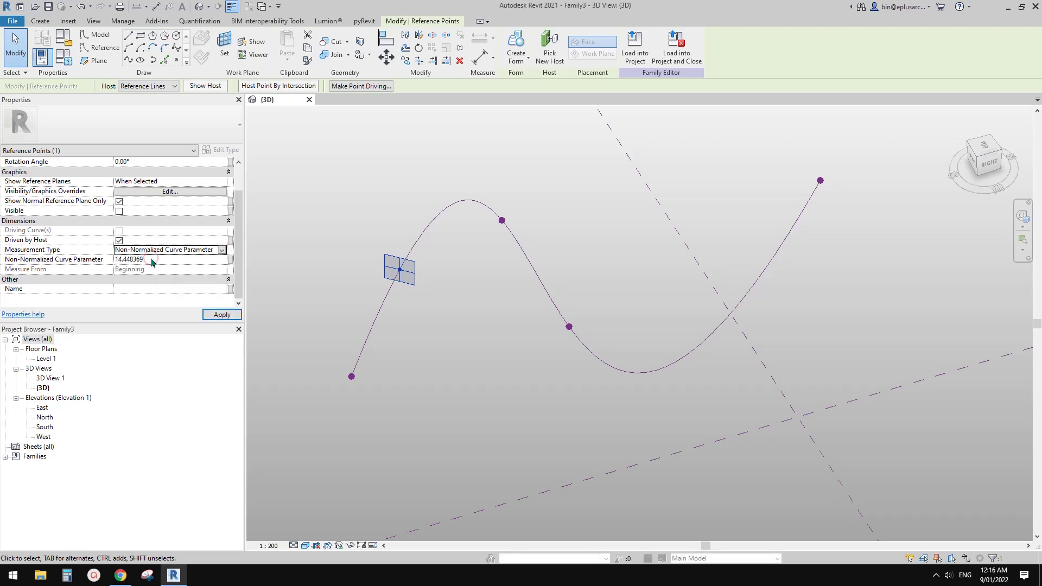
drag(412, 283, 461, 286)
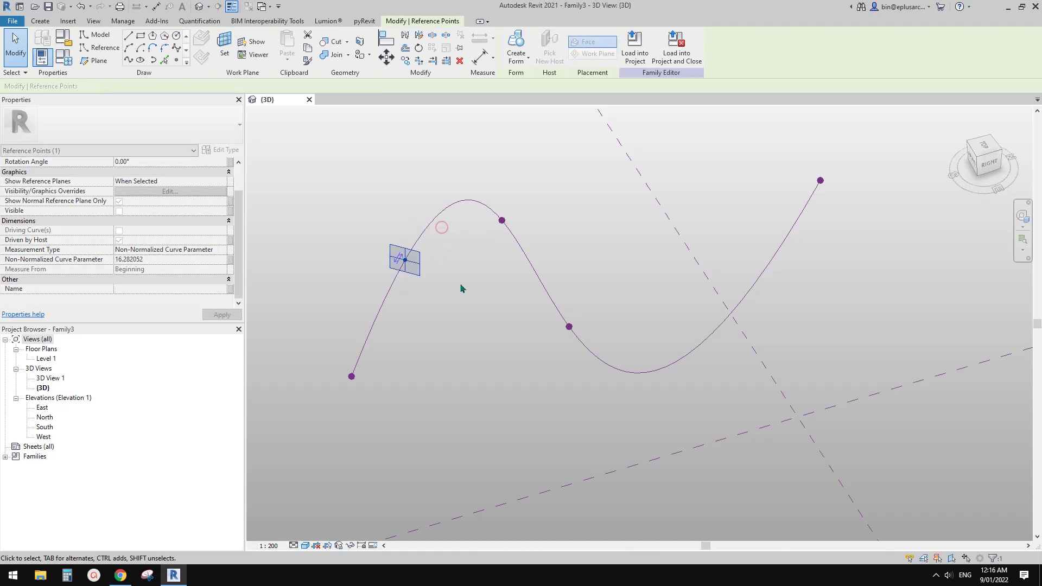
Select the circle's hosted point and set its Normalized Curve Parameter to 0.
scroll(460, 286, down, 2)
middle_drag(522, 415, 464, 302)
scroll(529, 330, up, 3)
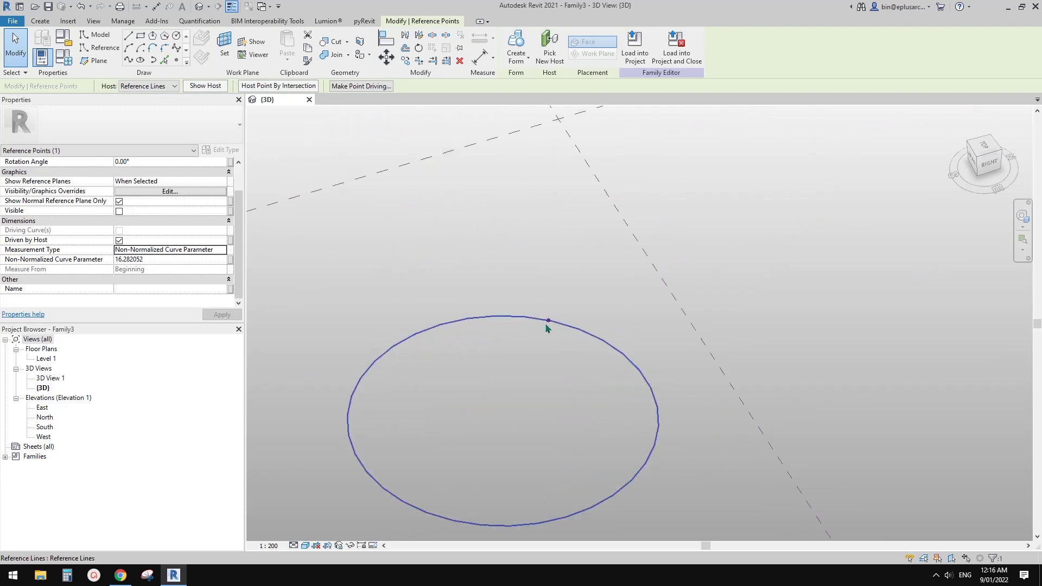
drag(533, 296, 568, 353)
middle_drag(572, 354, 578, 304)
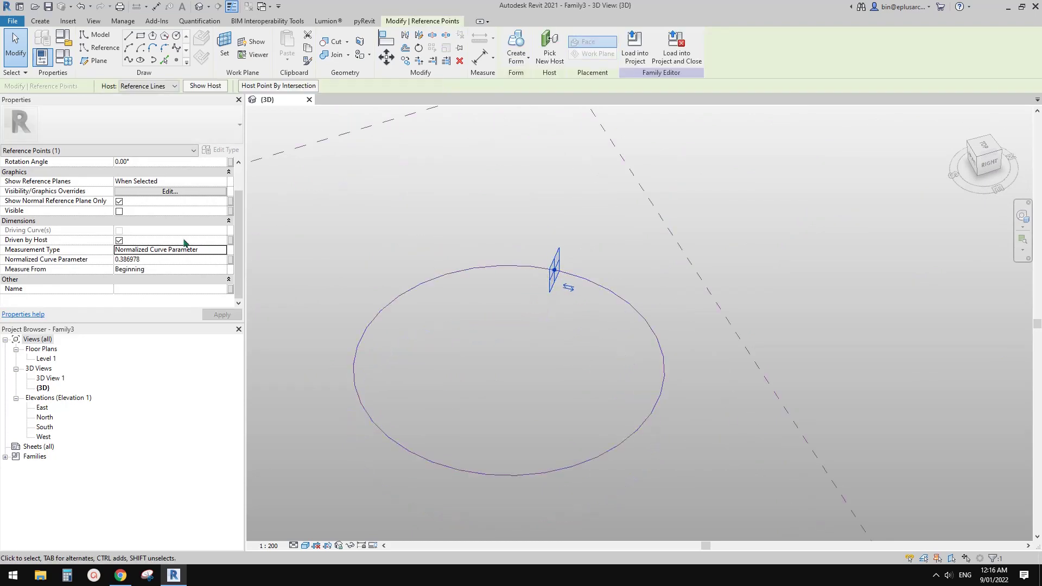
click(163, 258)
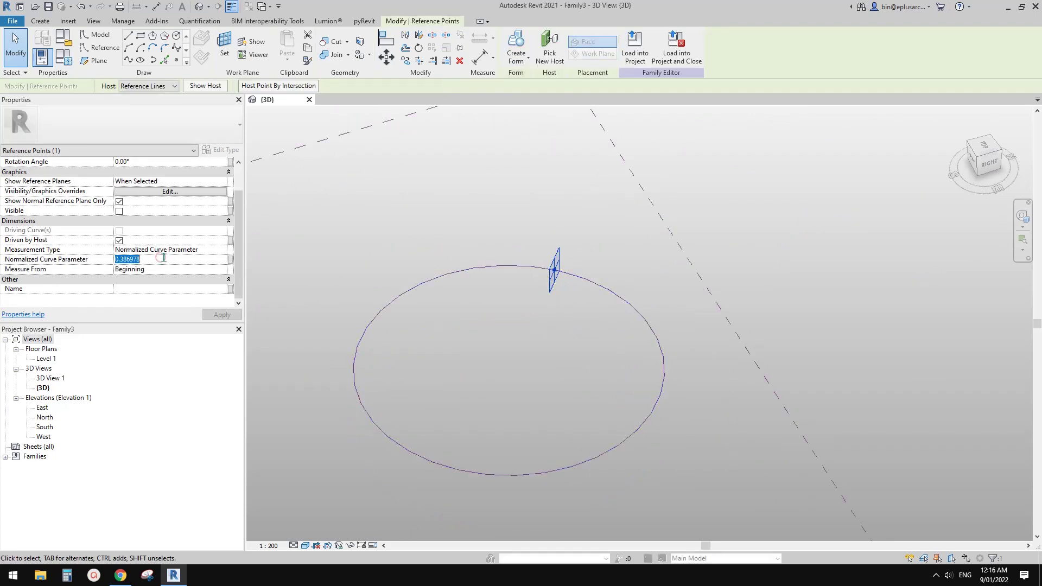
text(0)
key(Return)
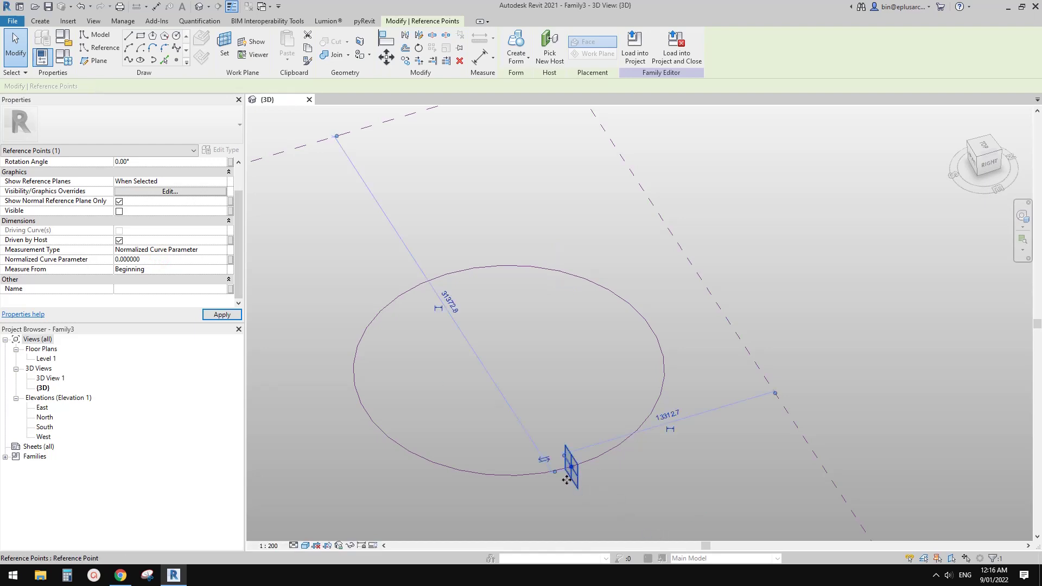
Set the circle point's Normalized Curve Parameter to 0.5, then 1, then enter 1.1.
click(161, 259)
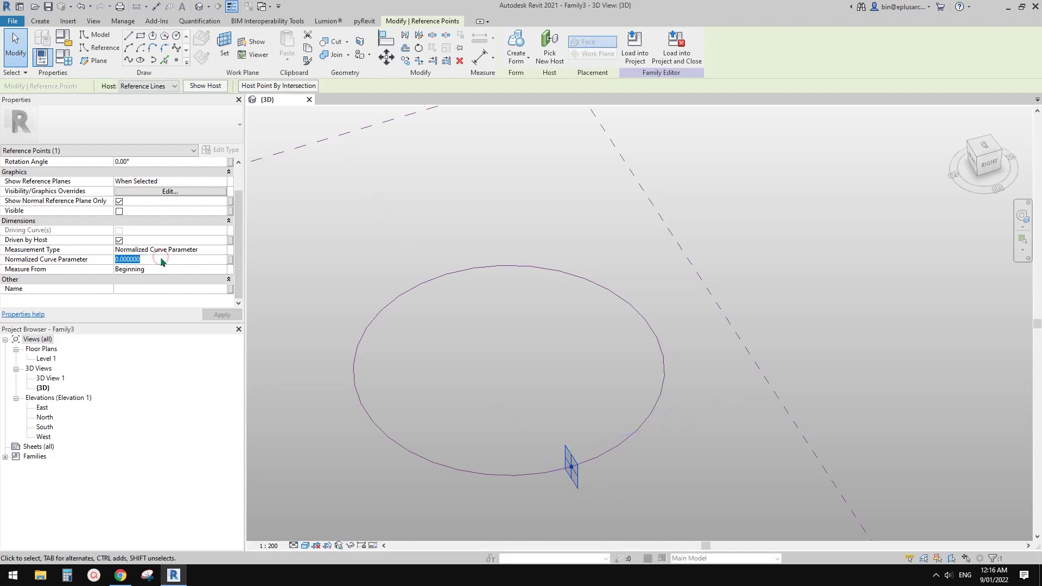
text(0.5)
key(Return)
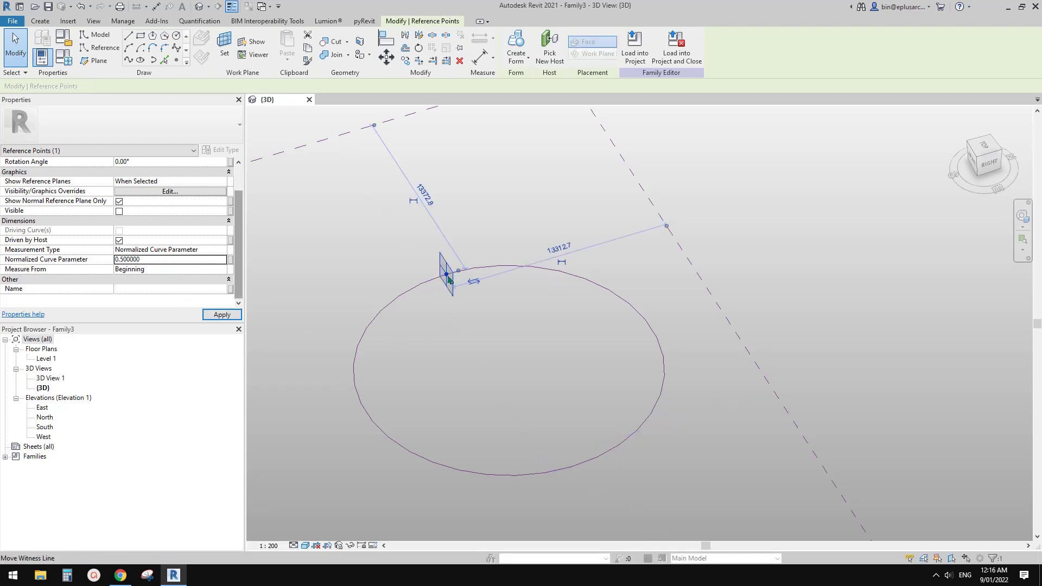
double_click(175, 260)
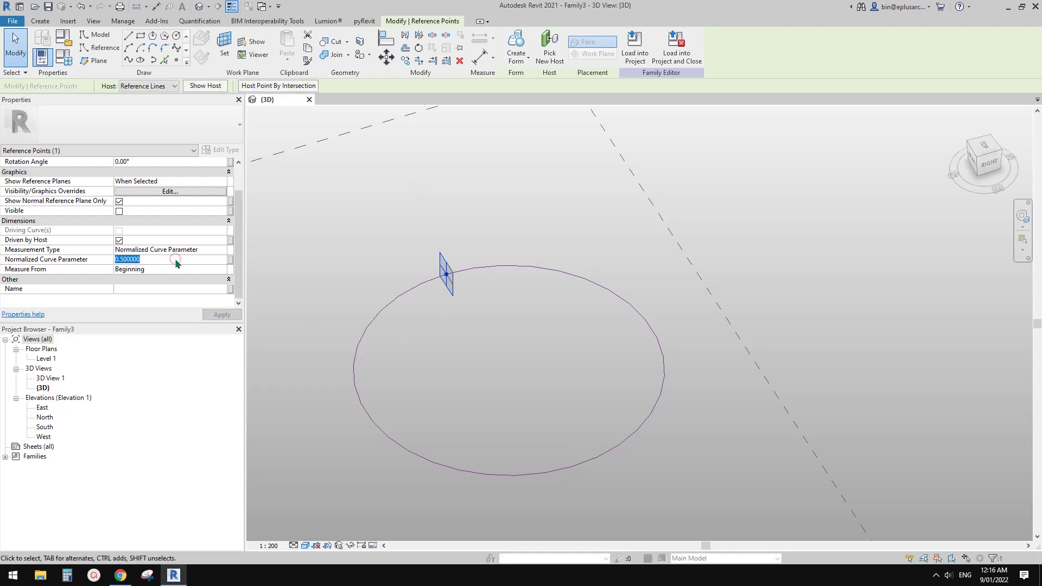
text(1)
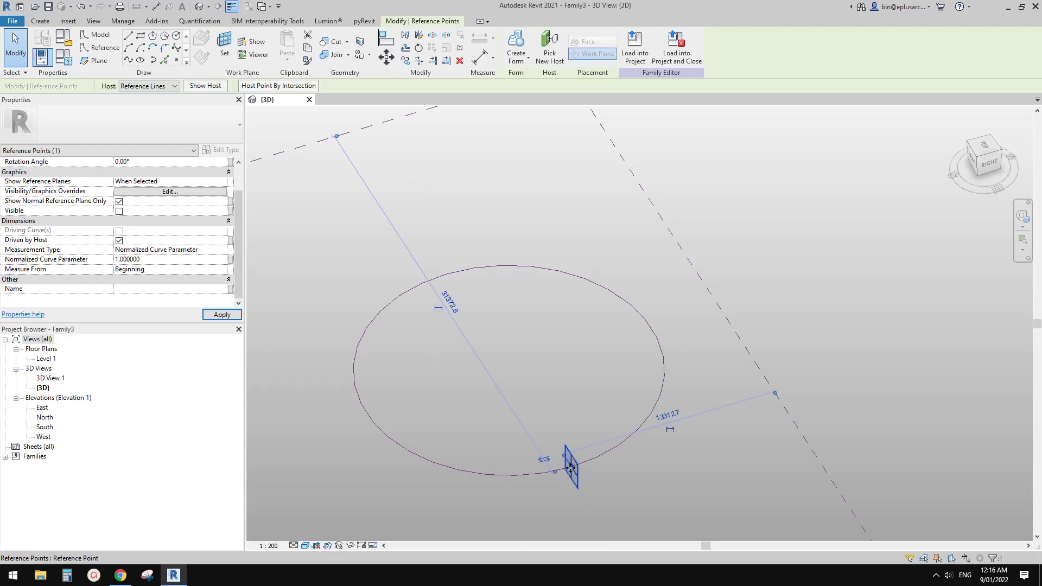
click(573, 471)
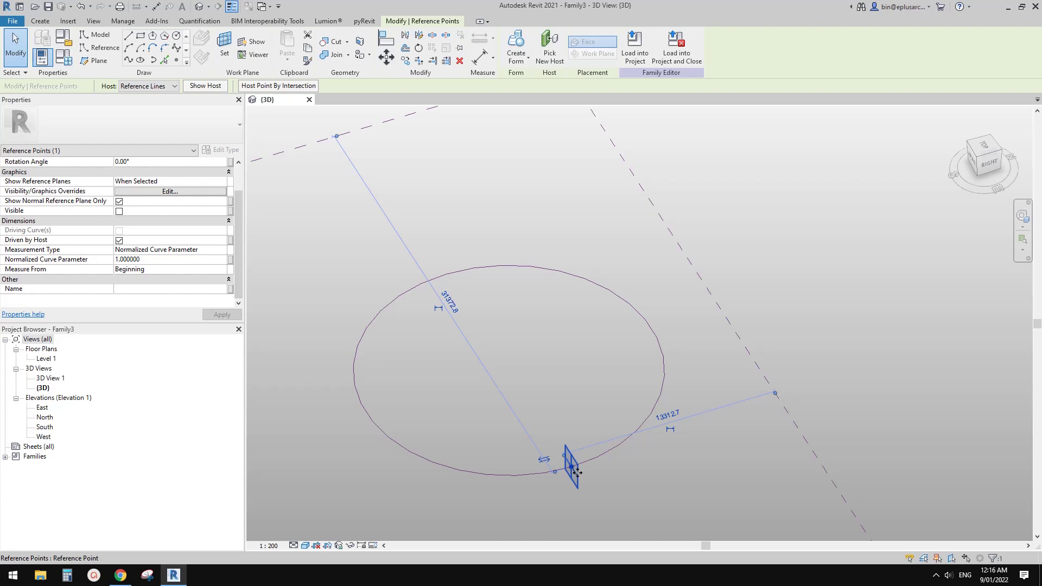
double_click(163, 260)
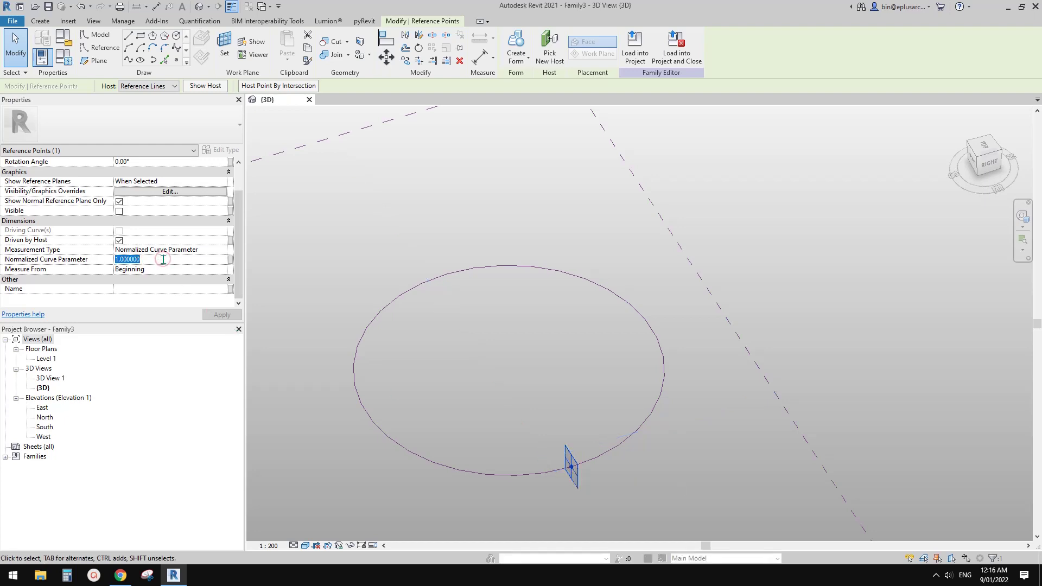
text(1)
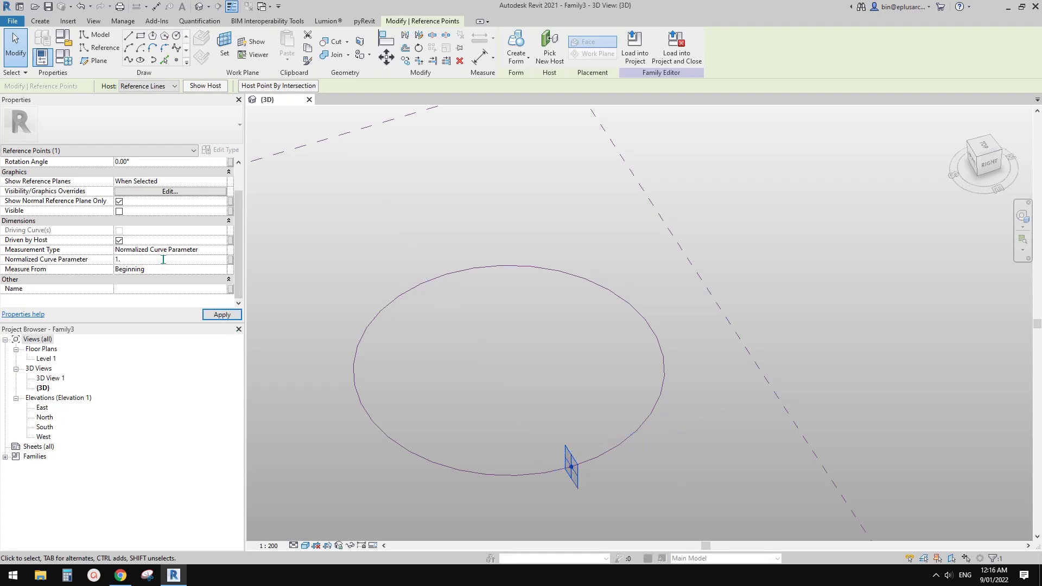
text(.1)
Commit 1.1, dismiss the invalid value error, switch to Non-Normalized Curve Parameter set to 0.
key(Return)
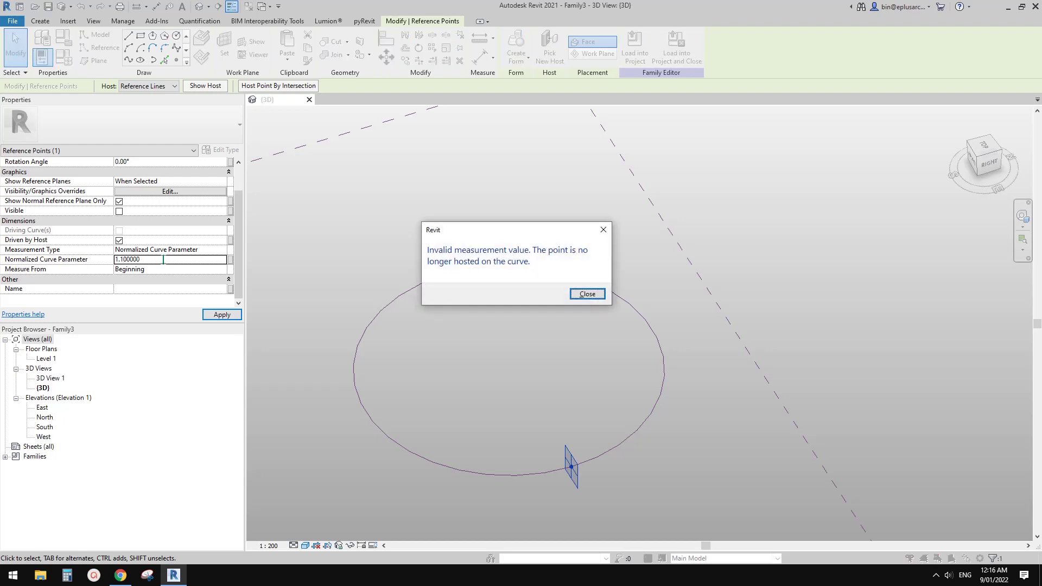
click(587, 294)
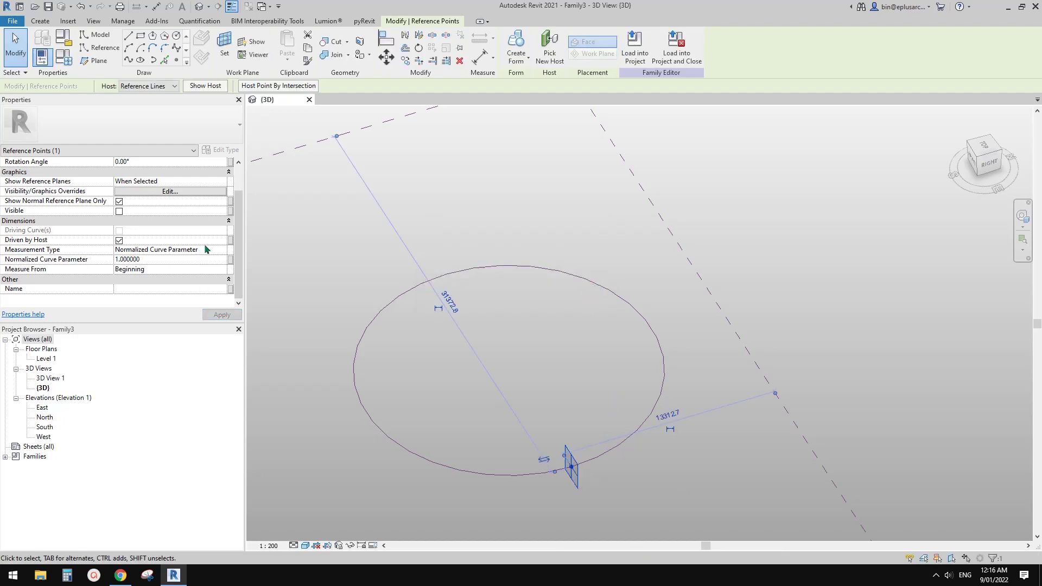
click(222, 250)
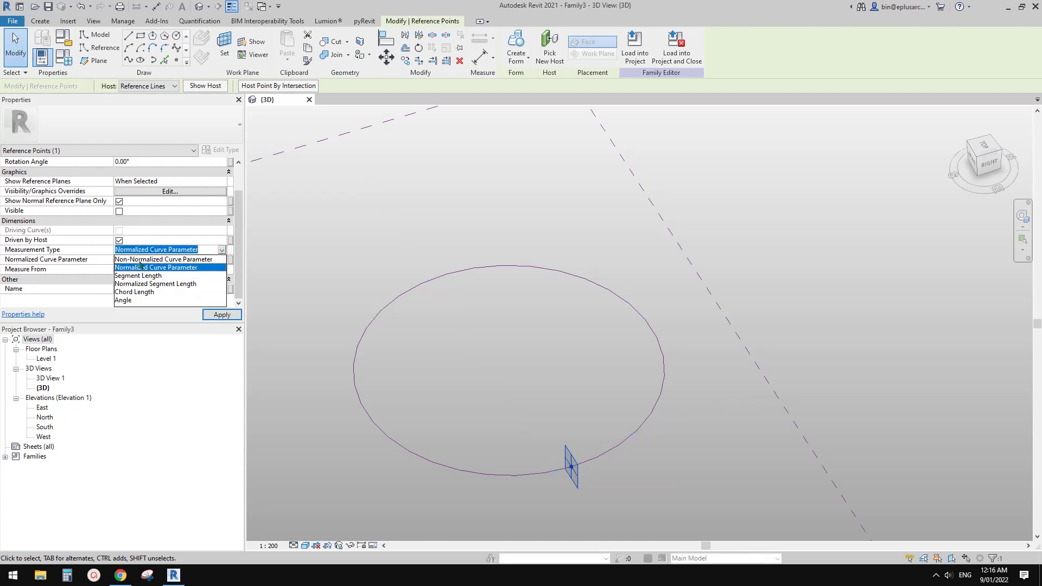
click(172, 260)
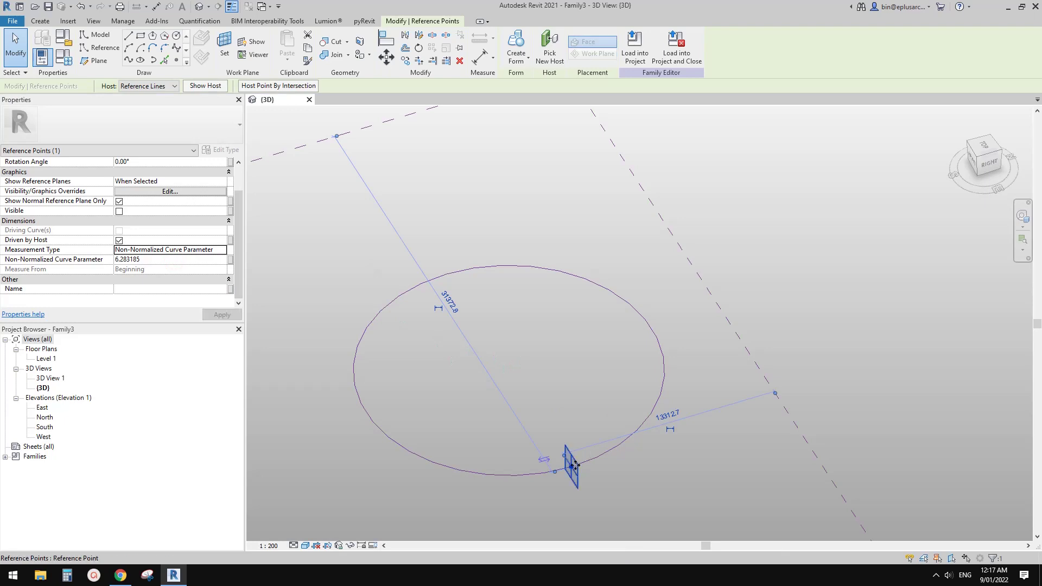
click(172, 261)
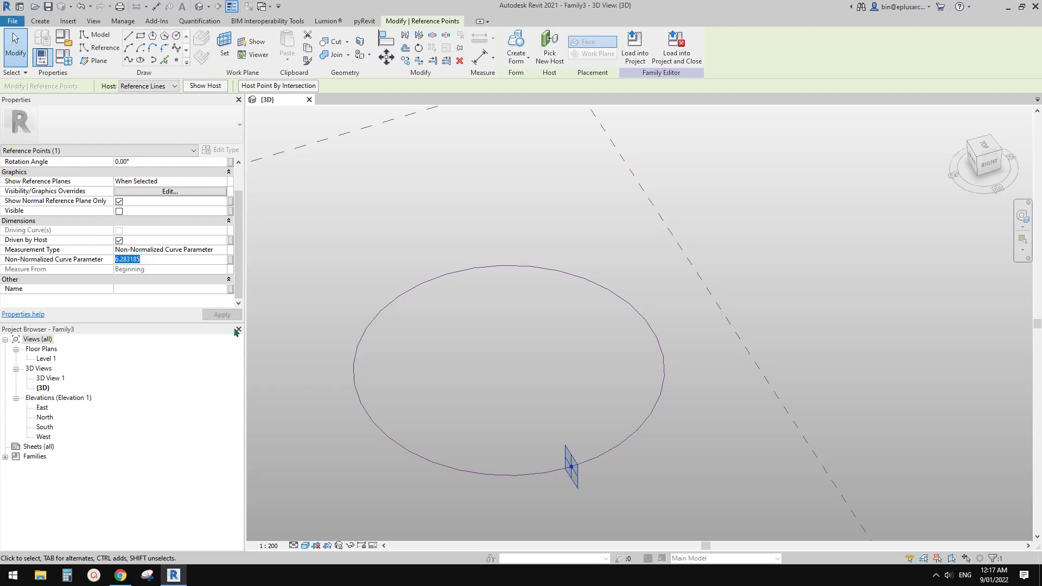
text(0)
click(154, 259)
key(Return)
Drag the circle point around the circle until it reads 6.104771.
click(576, 471)
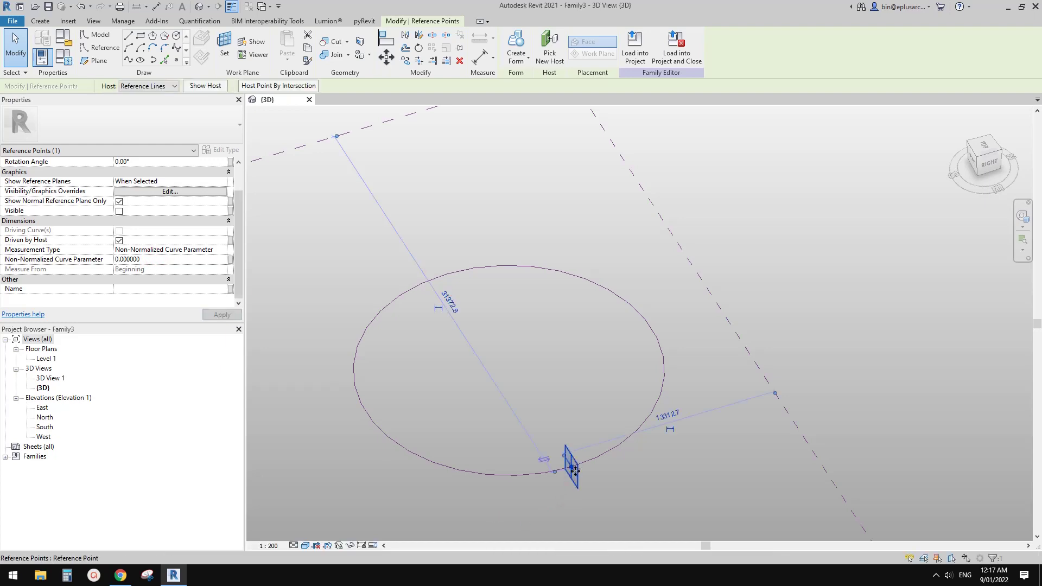
drag(574, 470, 446, 271)
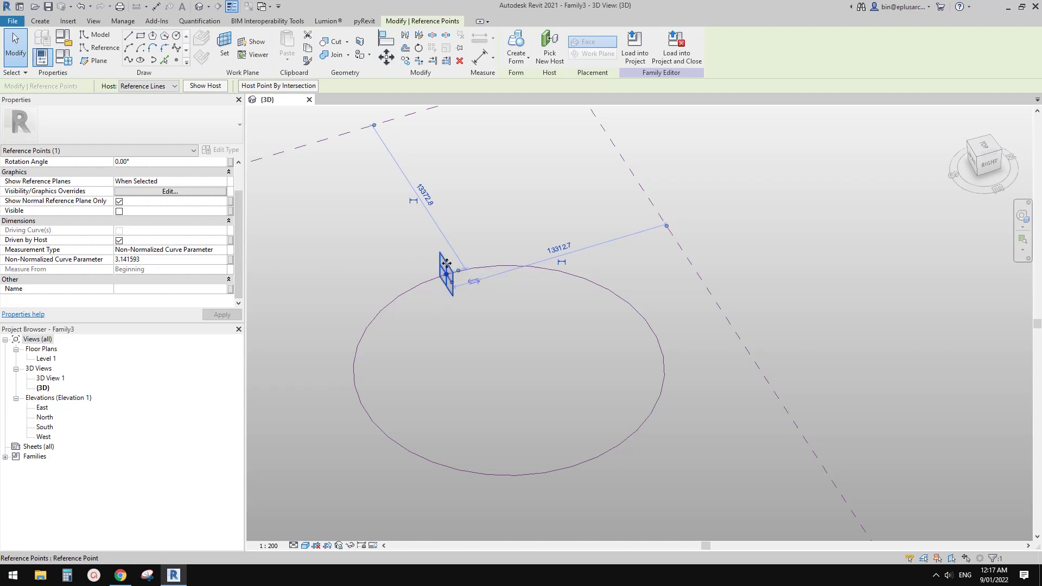
drag(446, 265, 548, 476)
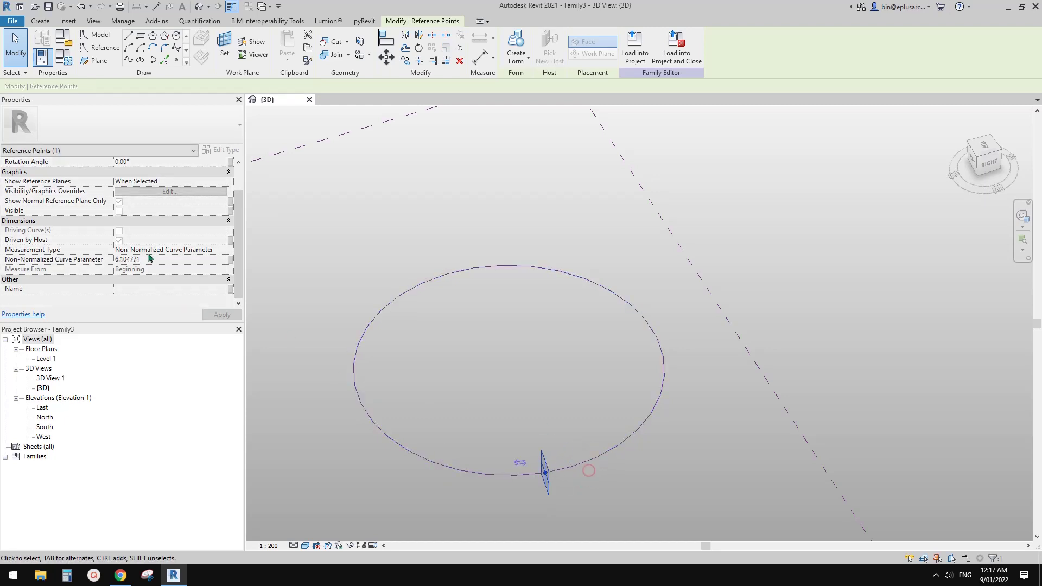
click(160, 260)
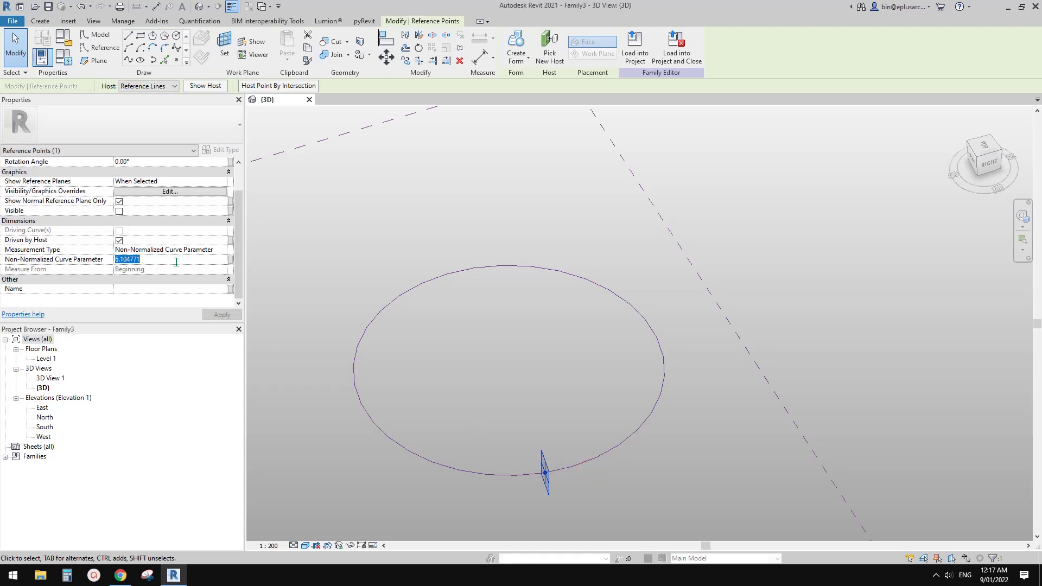
Enter the formula =pi()*2 as Non-Normalized Curve Parameter, then drag the point along the circle.
text(=pi()*)
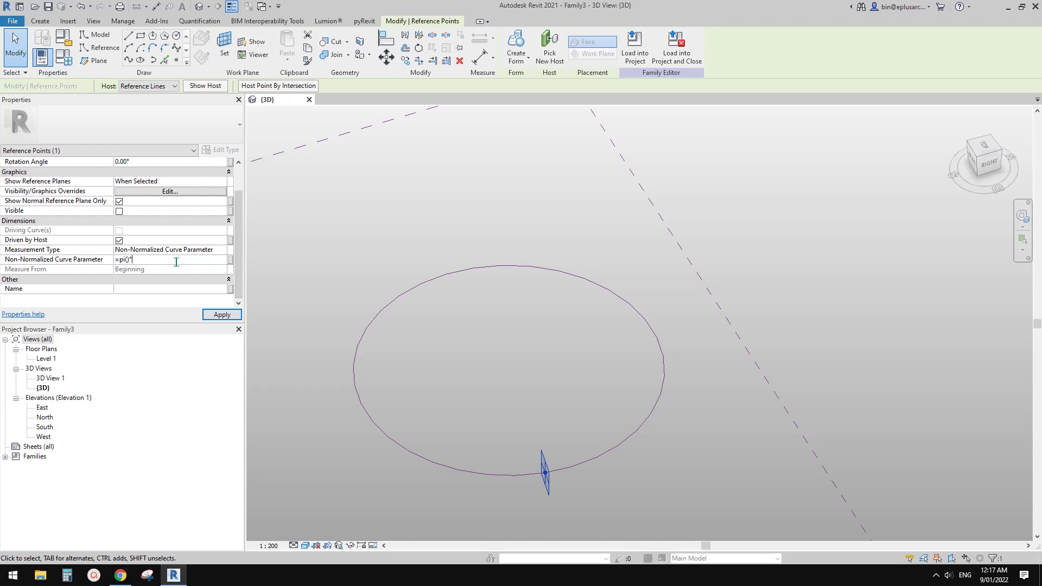
text(2)
key(Return)
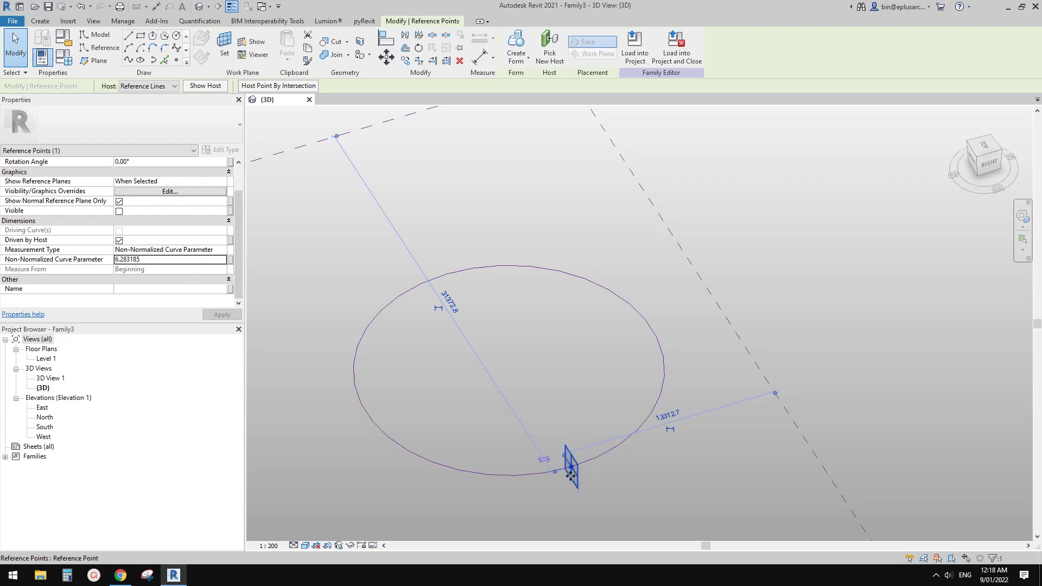
drag(576, 477, 622, 443)
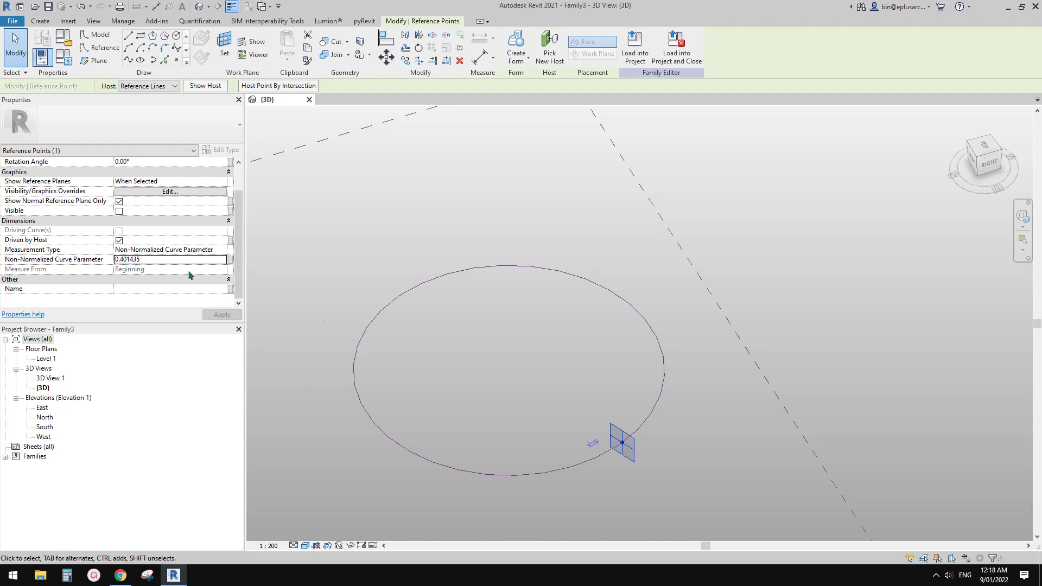
Set Non-Normalized Curve Parameter to 10, then 100, leaving the Measurement Type unchanged.
click(159, 259)
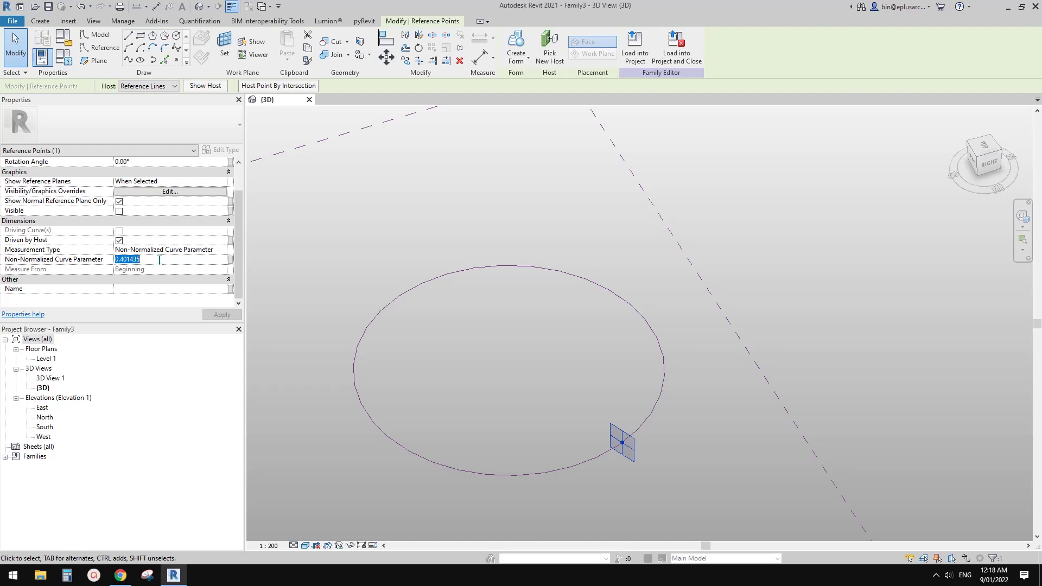
text(10.000000)
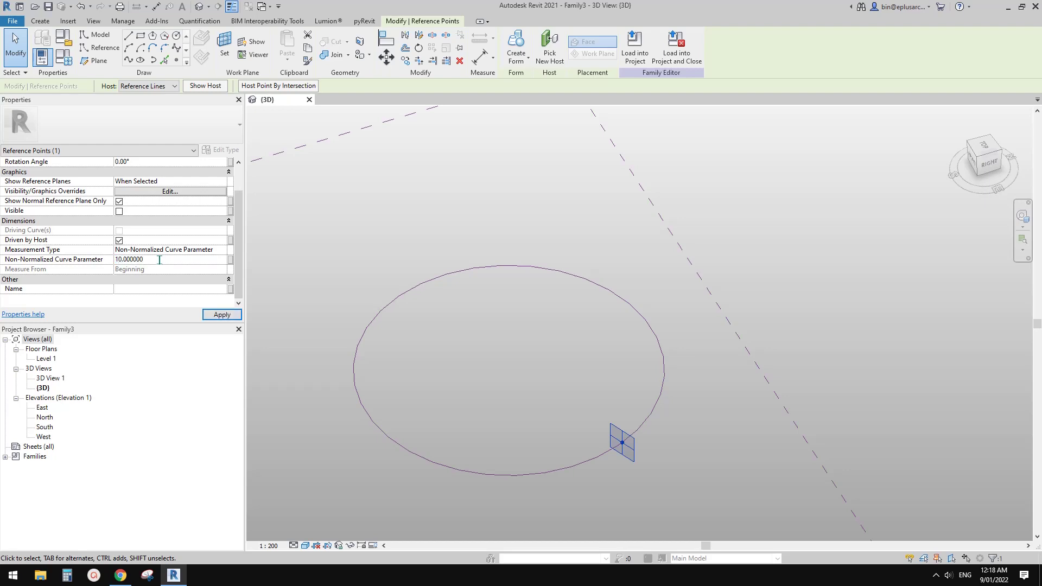
key(Return)
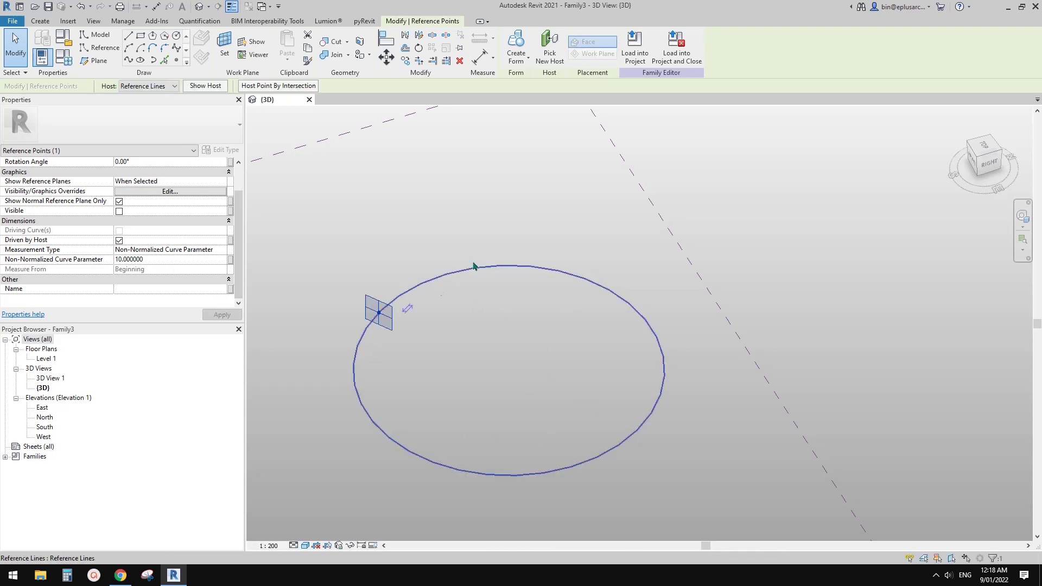
click(161, 262)
text(100.000000)
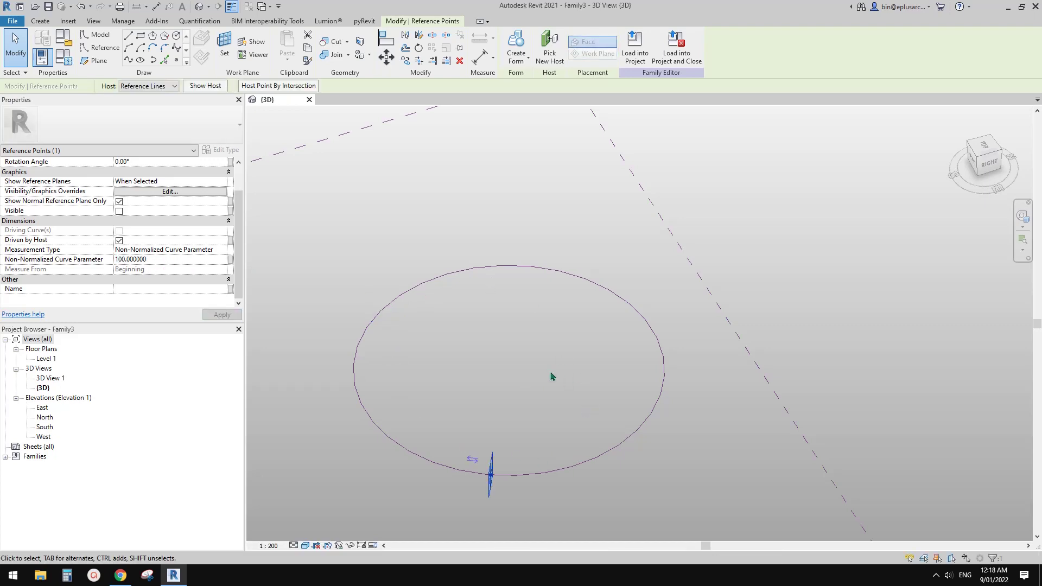
click(222, 250)
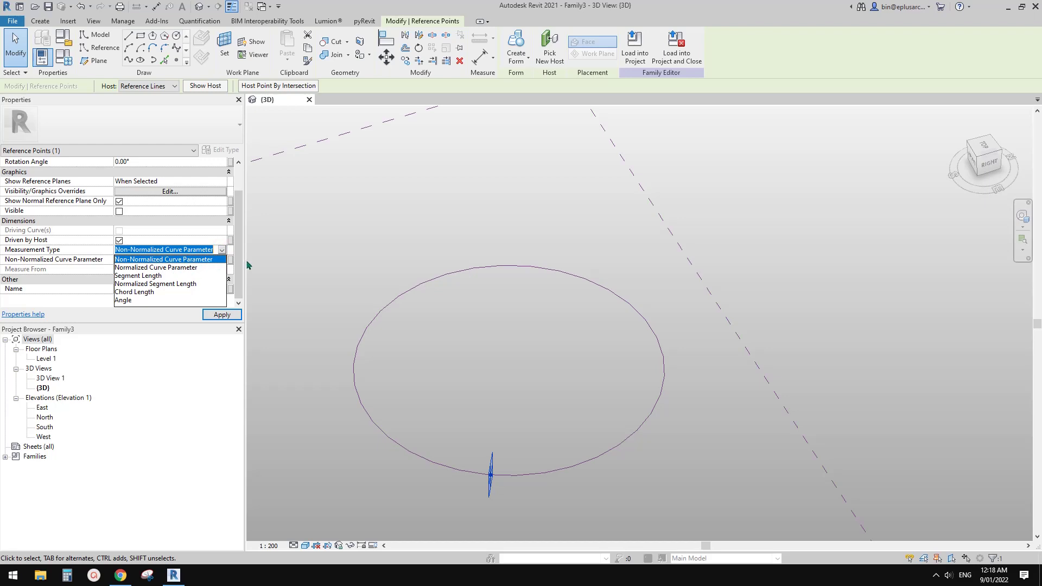
click(351, 256)
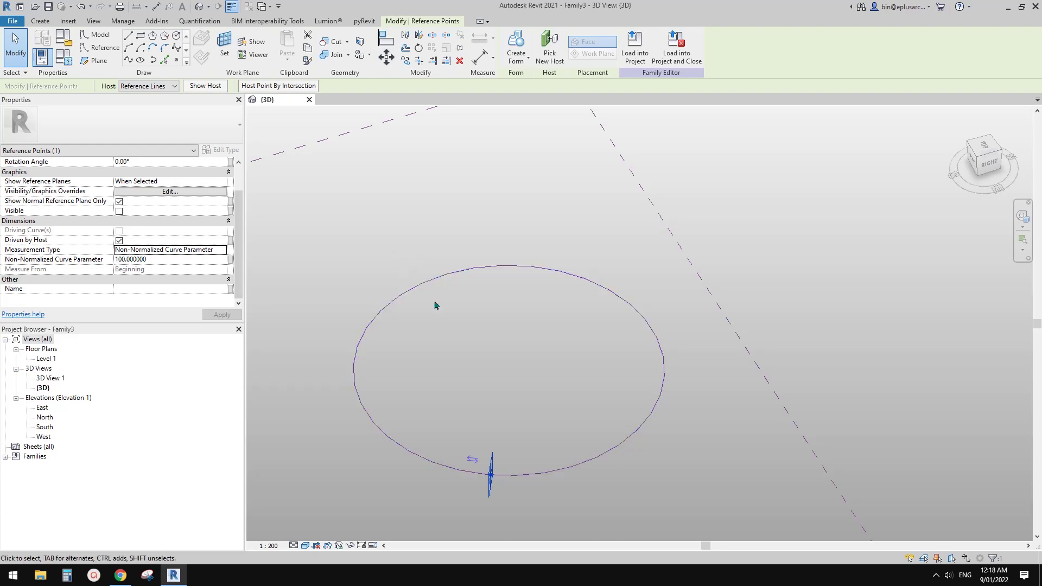
scroll(451, 318, down, 2)
shift+middle_drag(483, 345, 636, 410)
Select the spline's hosted point and set its Measurement Type to Segment Length.
click(496, 395)
scroll(481, 361, down, 2)
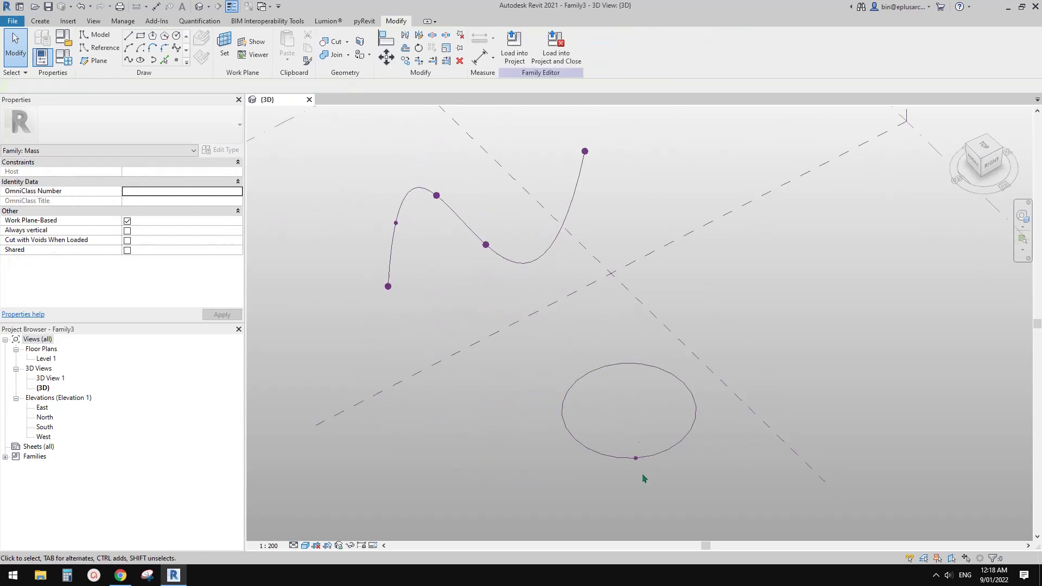
scroll(461, 272, up, 4)
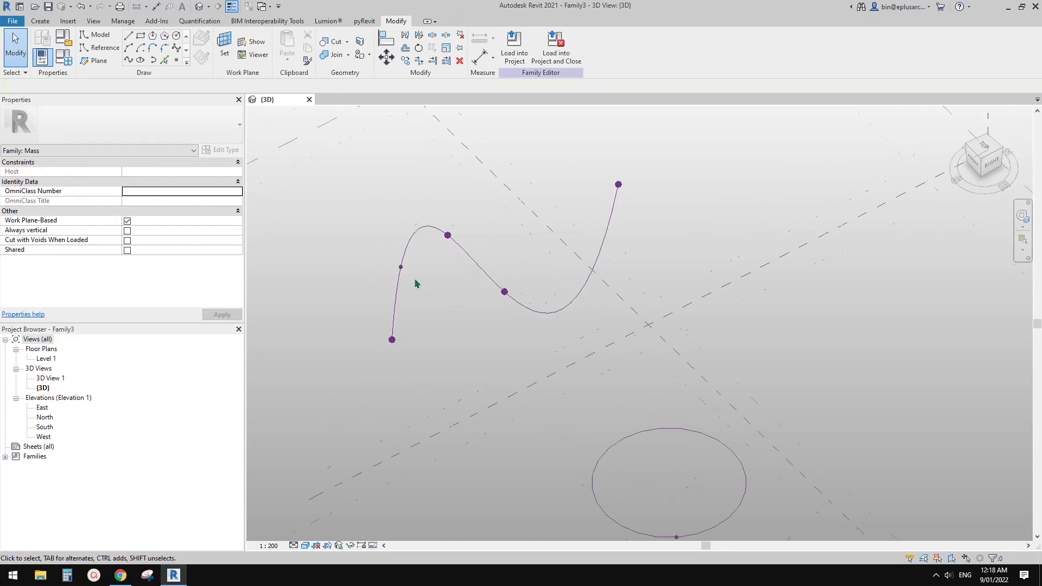
click(395, 264)
click(392, 260)
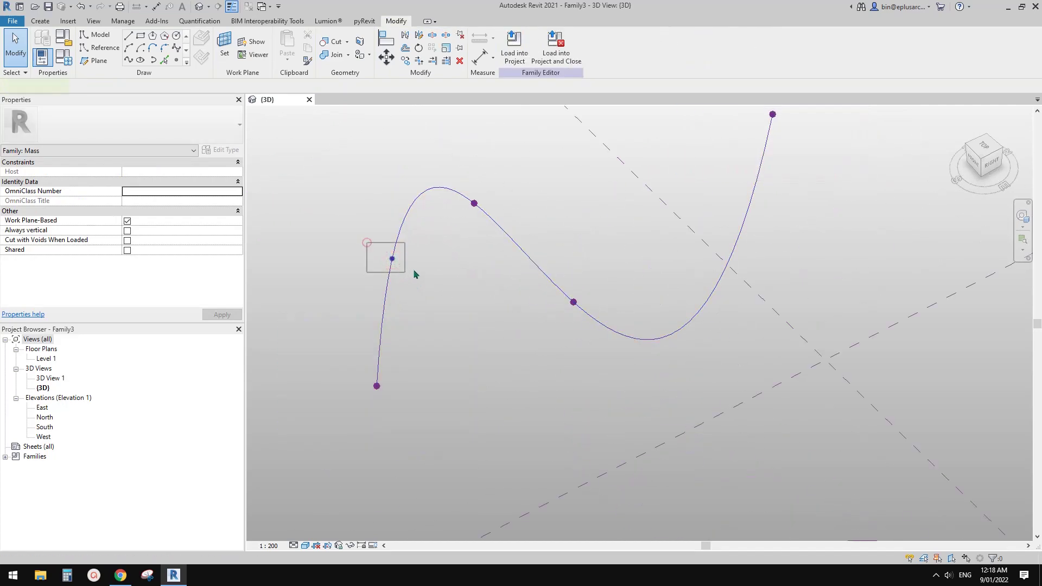
middle_drag(419, 267, 402, 274)
click(226, 279)
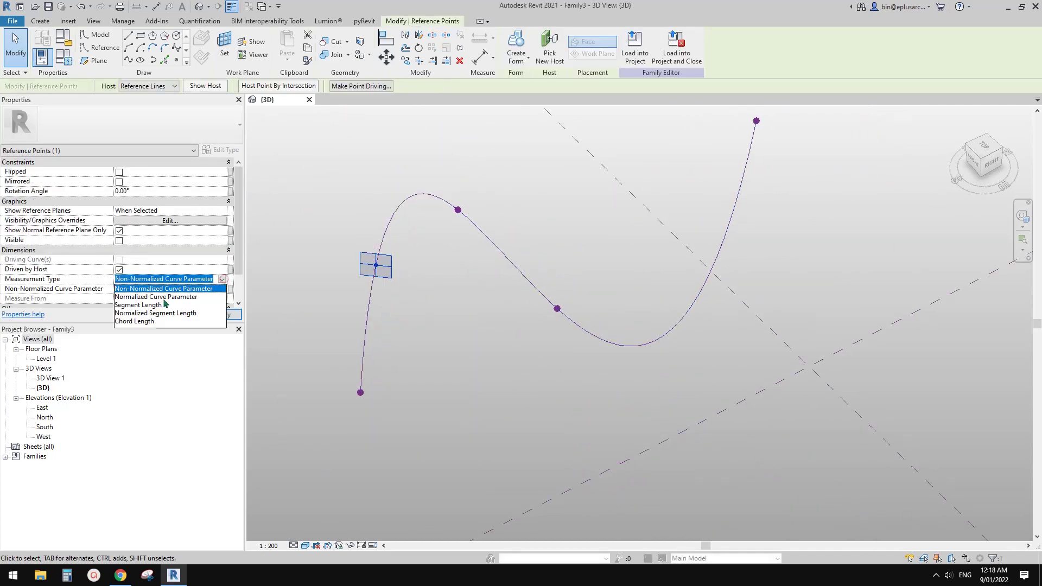
click(145, 309)
click(222, 314)
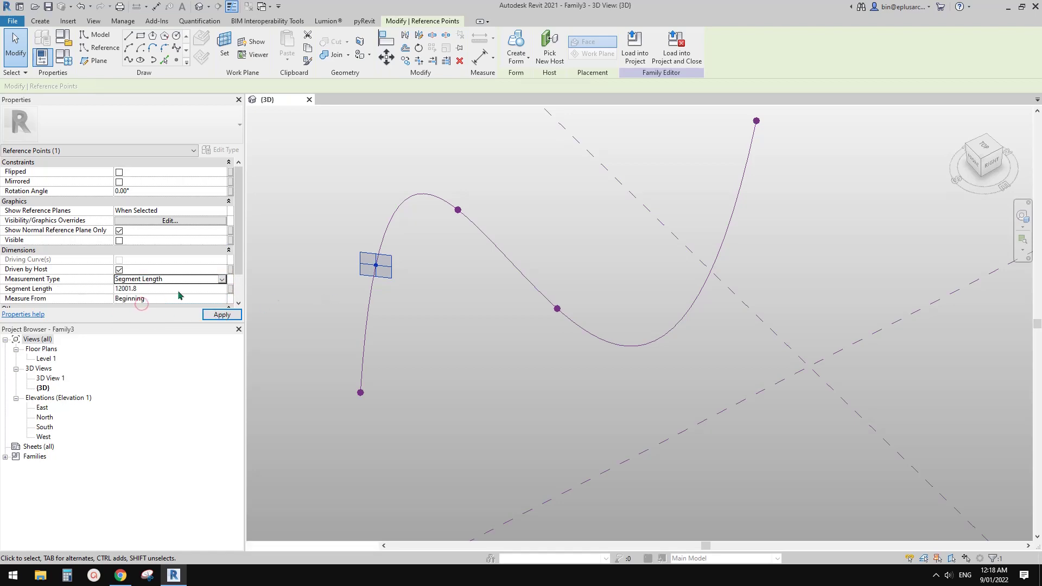
Drag the point to the spline's end at 64095.8, matching the spline's Length.
shift+middle_drag(434, 304, 413, 296)
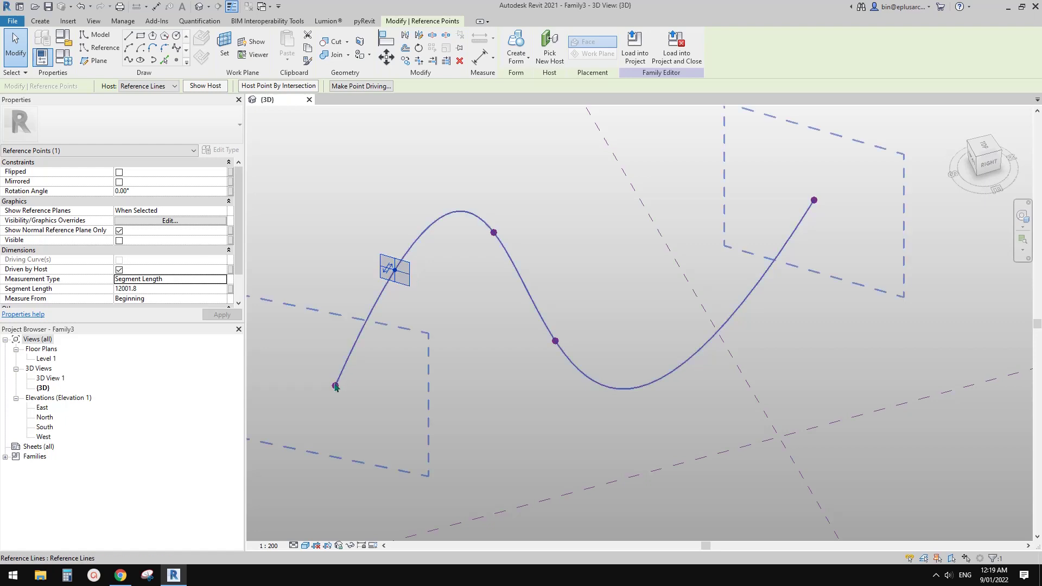
drag(410, 276, 814, 203)
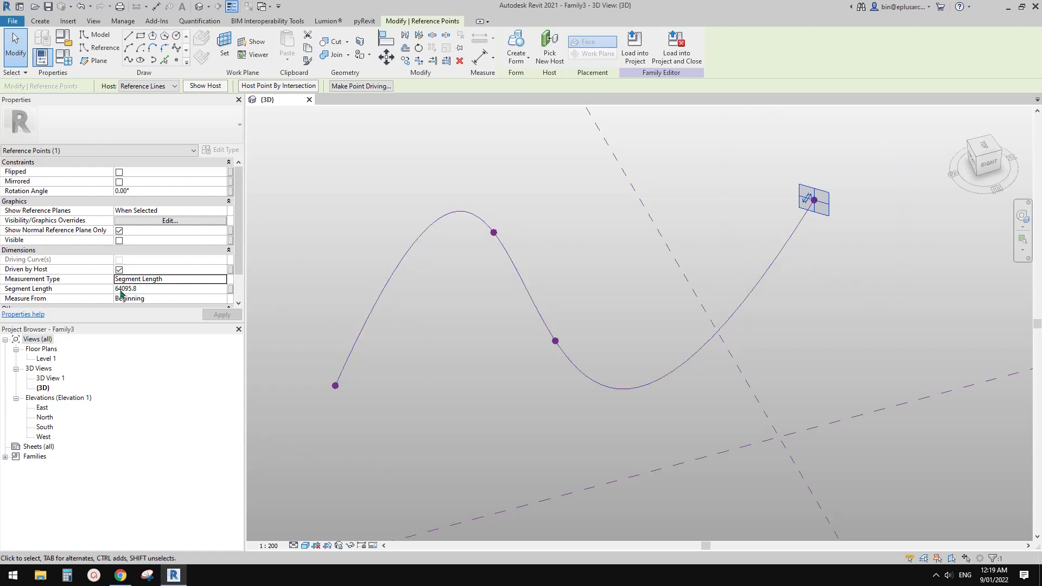
click(460, 211)
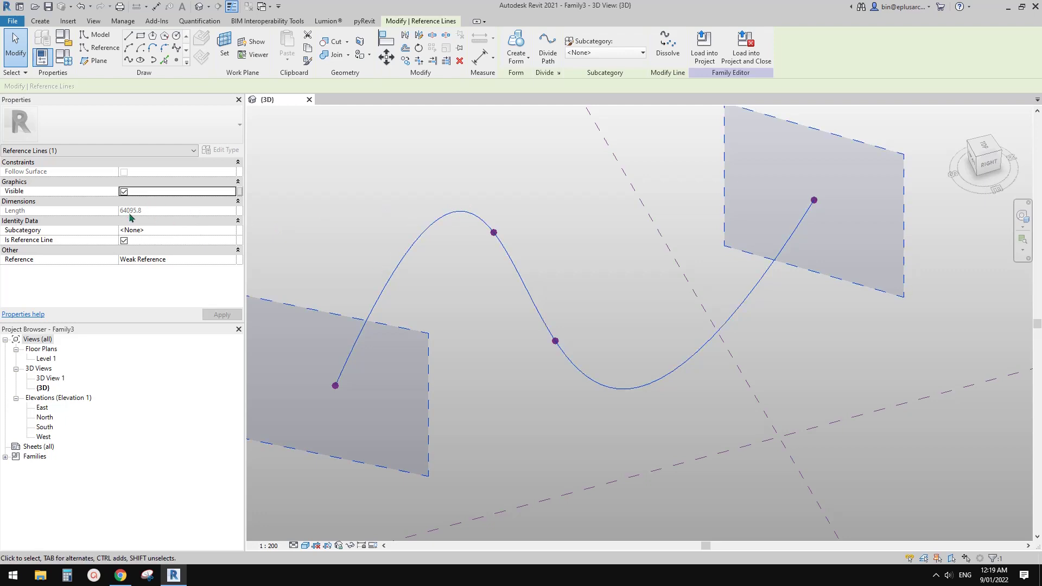
key(Escape)
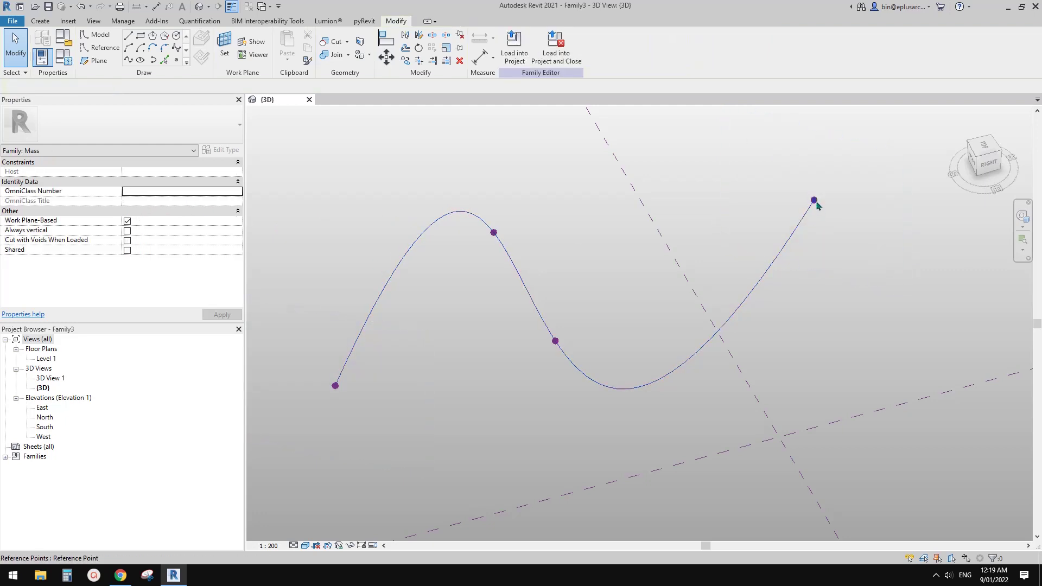
Slide the spline point and toggle between Normalized Segment Length and Normalized Curve Parameter.
drag(813, 204, 697, 373)
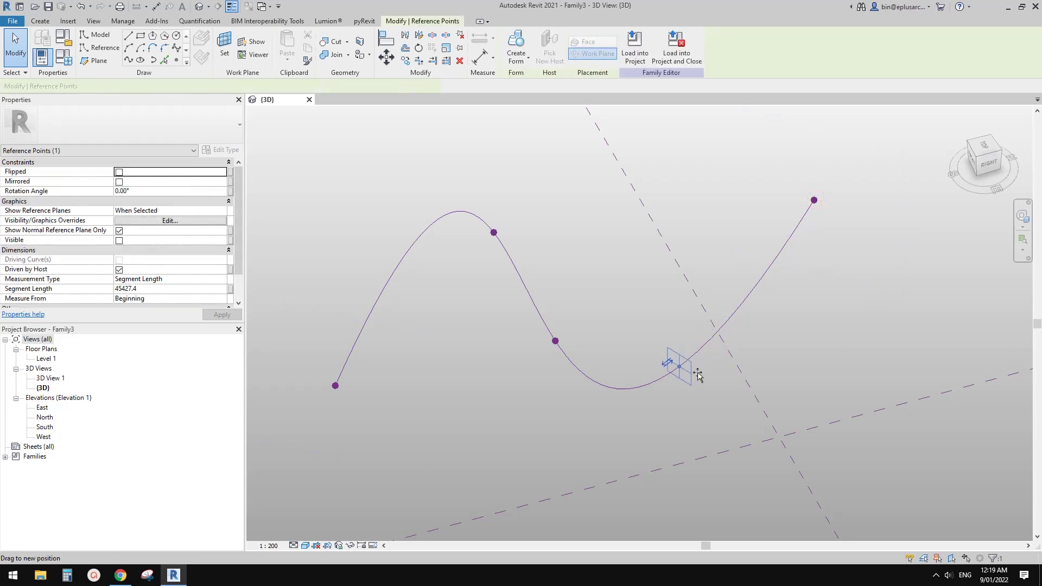
click(222, 280)
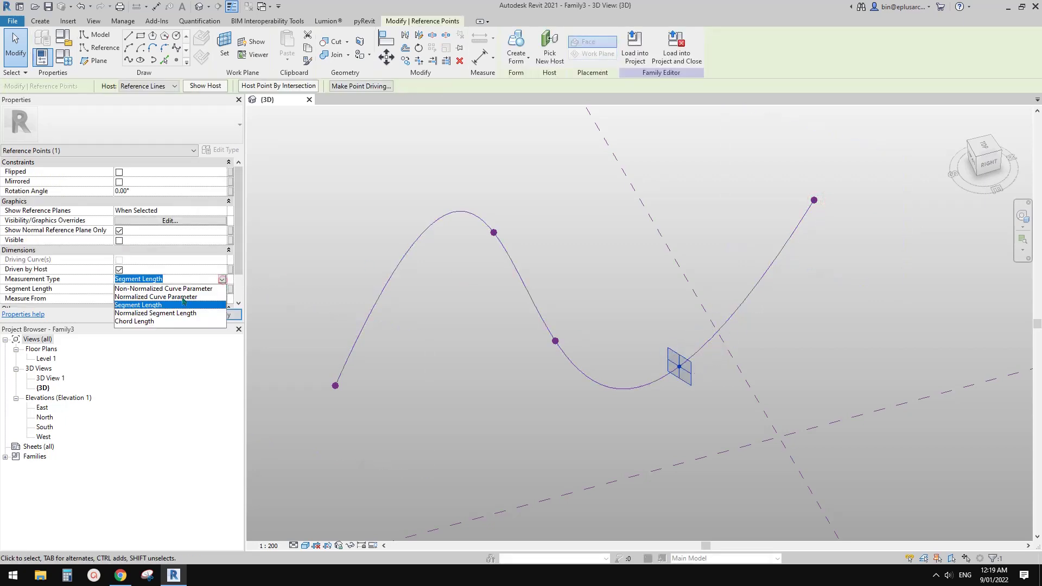
click(146, 313)
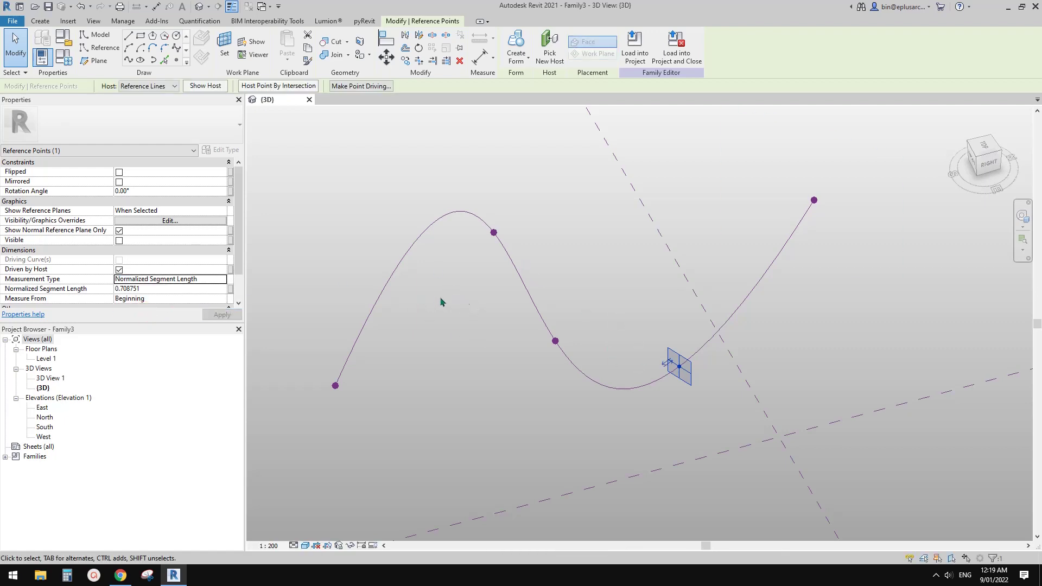
drag(676, 365, 628, 388)
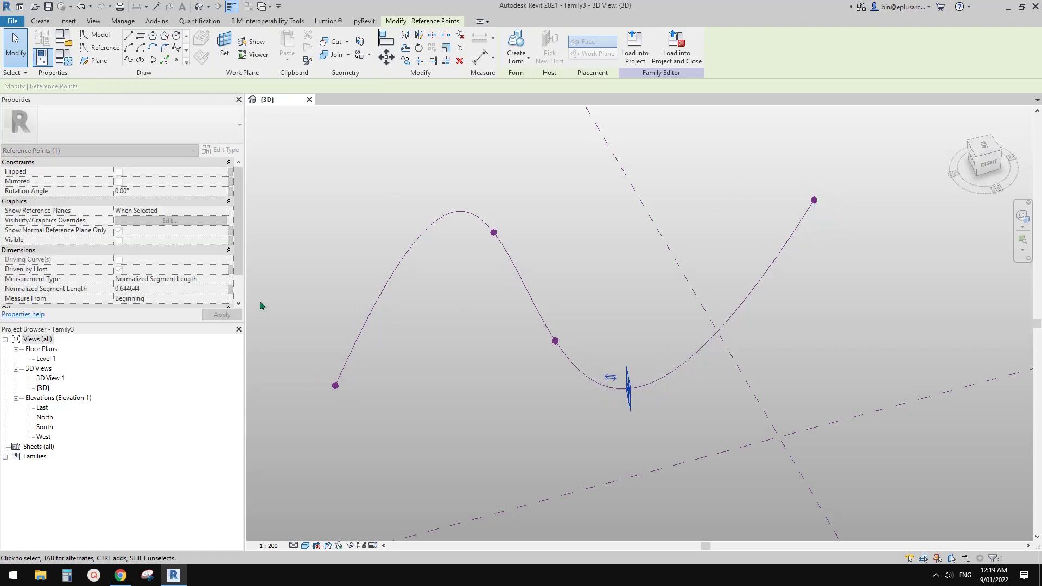
click(223, 281)
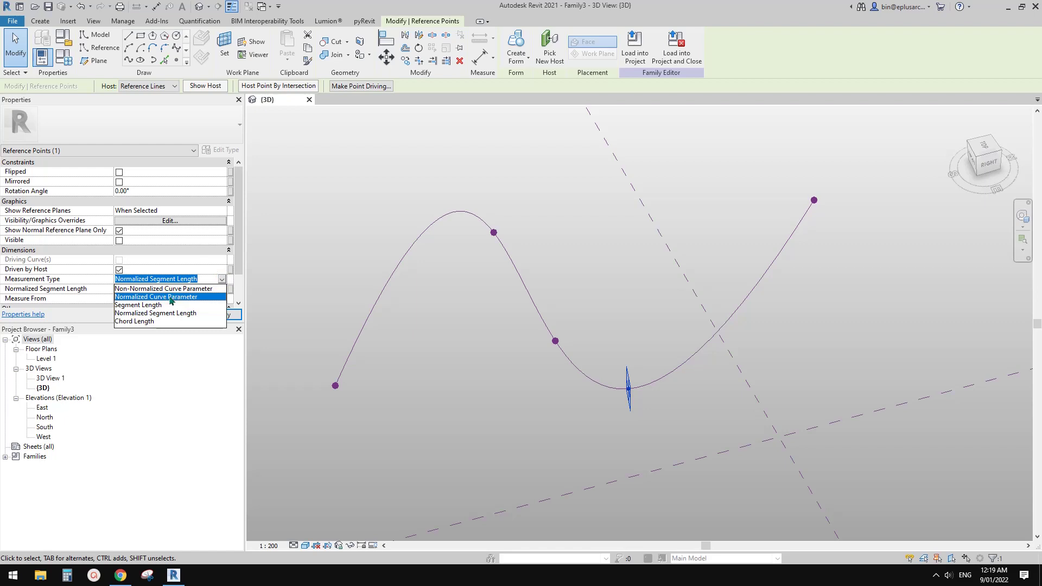
click(170, 298)
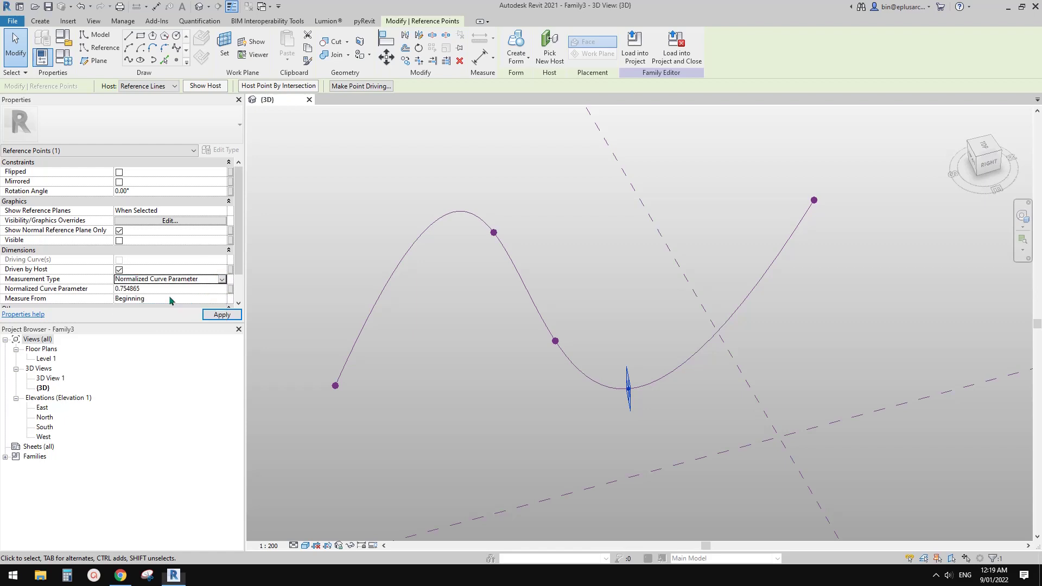
click(223, 282)
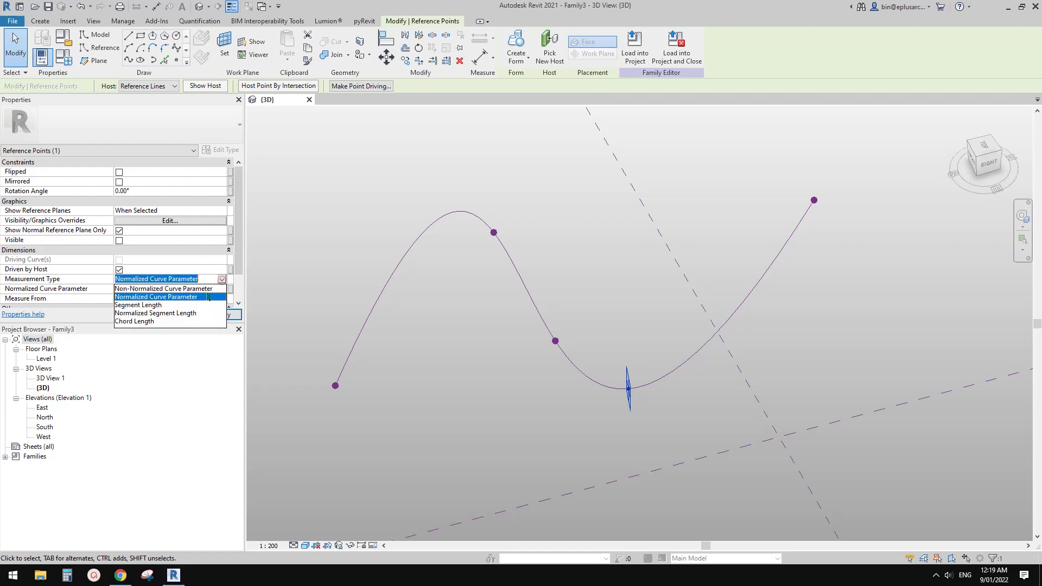
click(187, 314)
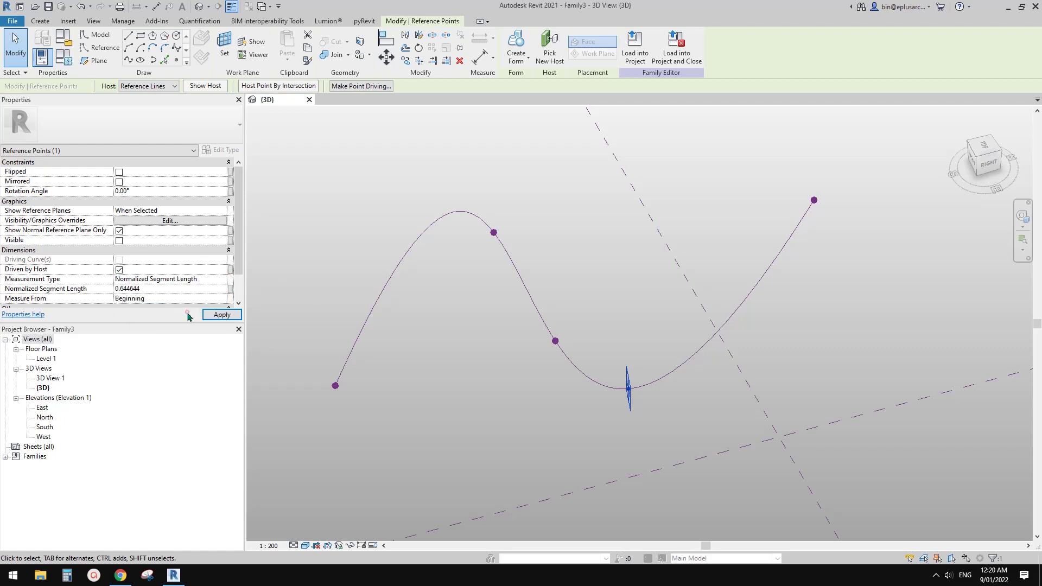
click(223, 280)
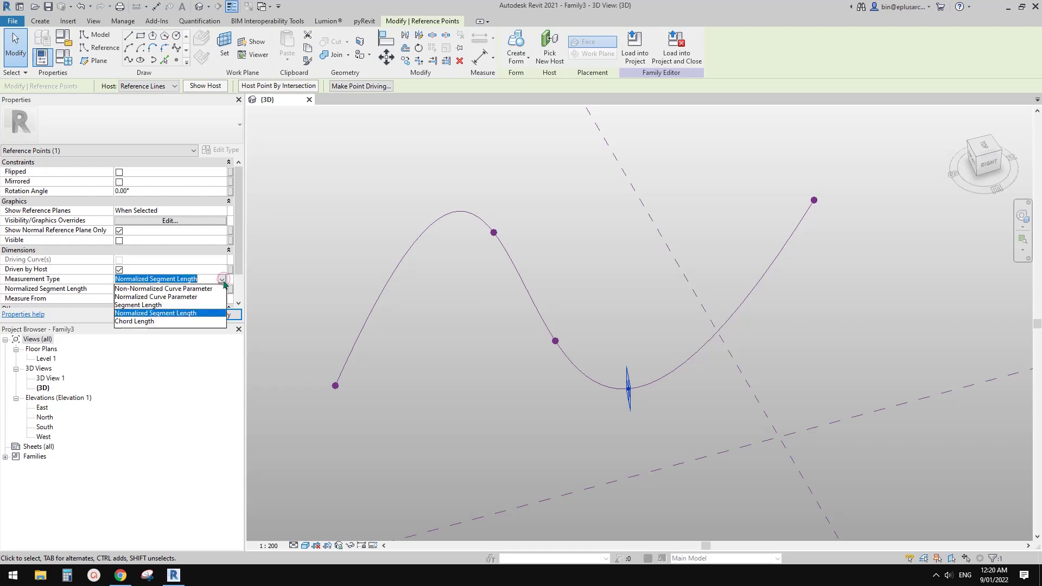
click(178, 298)
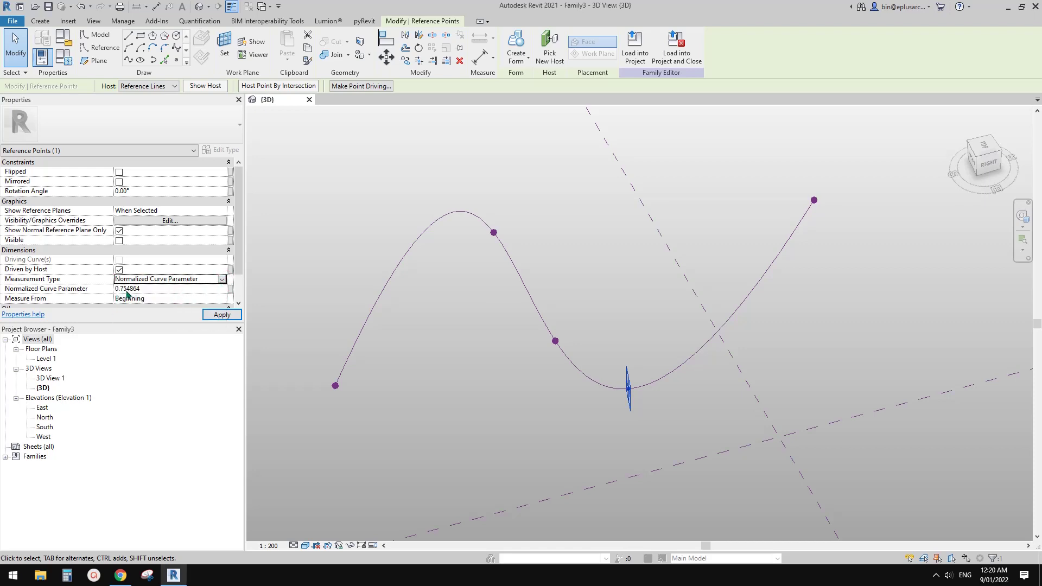
Enter Normalized Curve Parameter 0.5 and compare it with Normalized Segment Length 0.468828.
click(198, 289)
text(0.5)
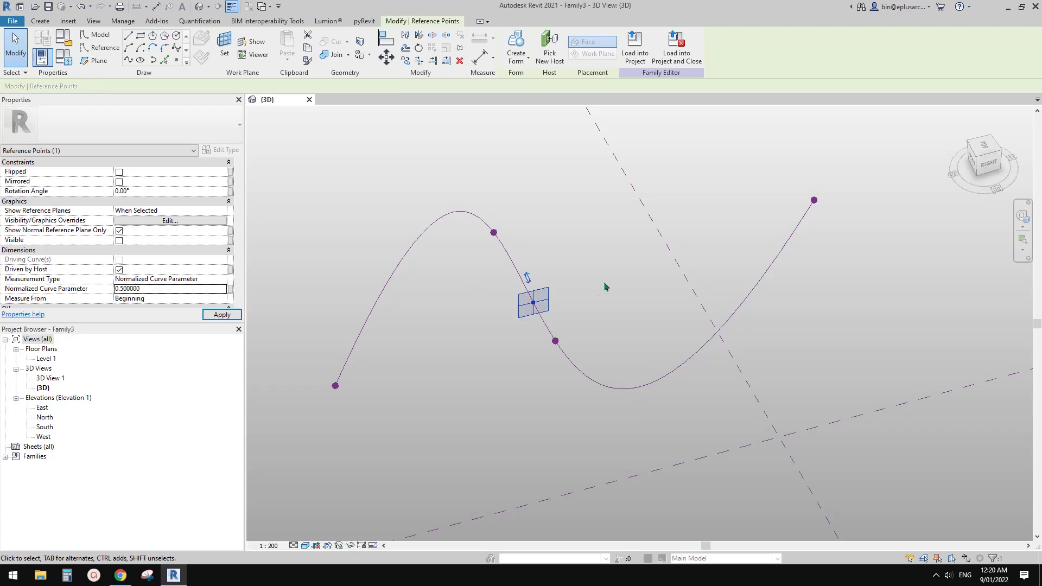
scroll(529, 293, down, 2)
shift+middle_drag(588, 314, 576, 382)
click(222, 283)
click(222, 279)
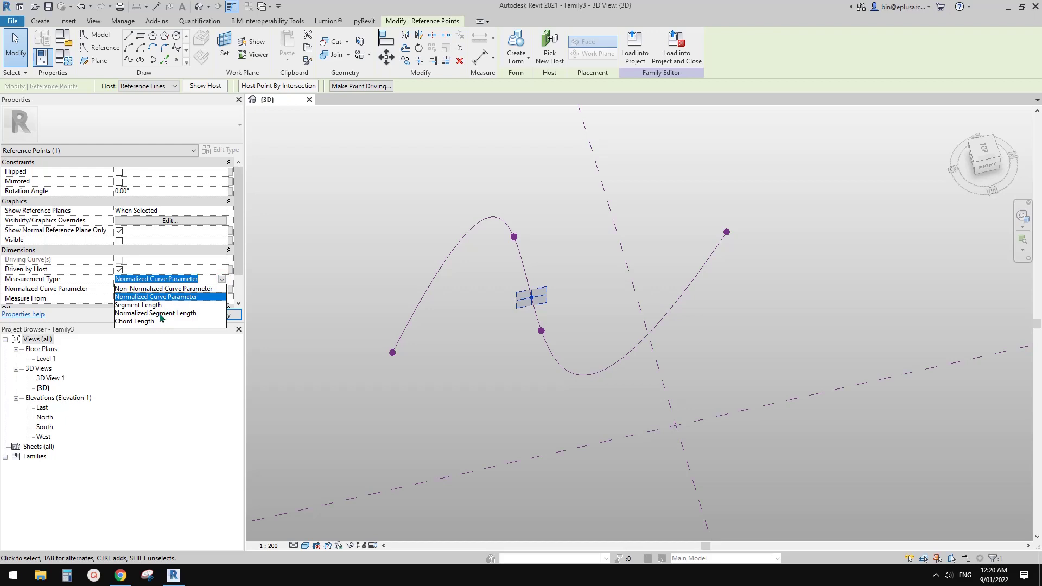
click(162, 314)
click(151, 290)
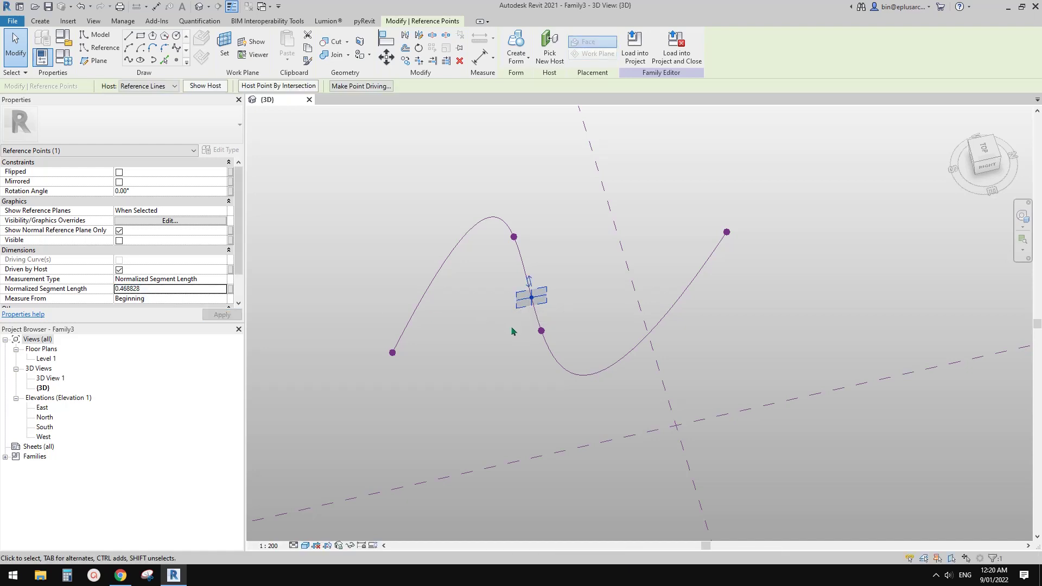
mouse_move(512, 331)
shift+middle_down()
mouse_move(508, 361)
mouse_move(502, 347)
shift+middle_up()
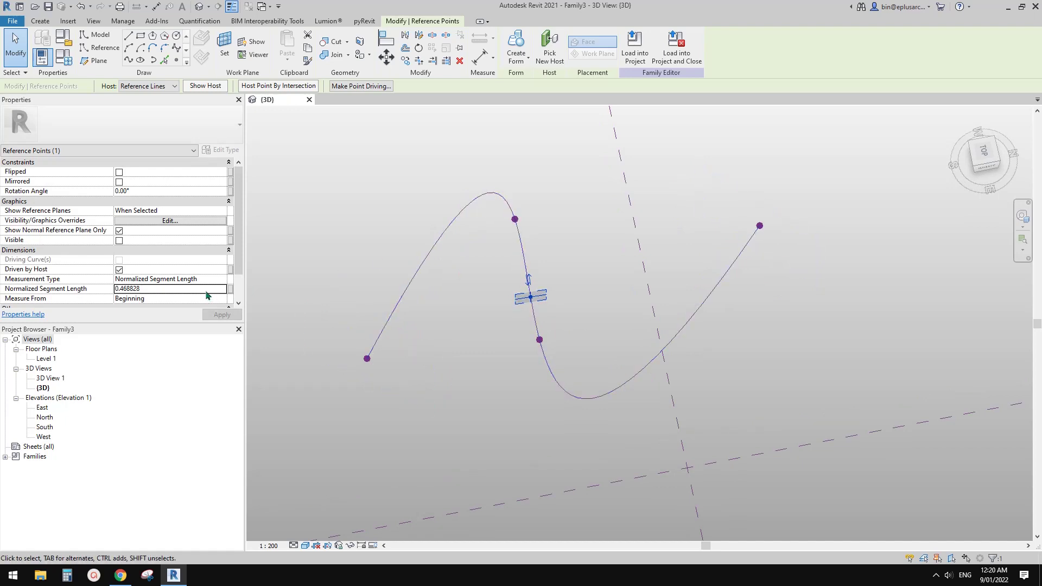
click(222, 279)
click(222, 279)
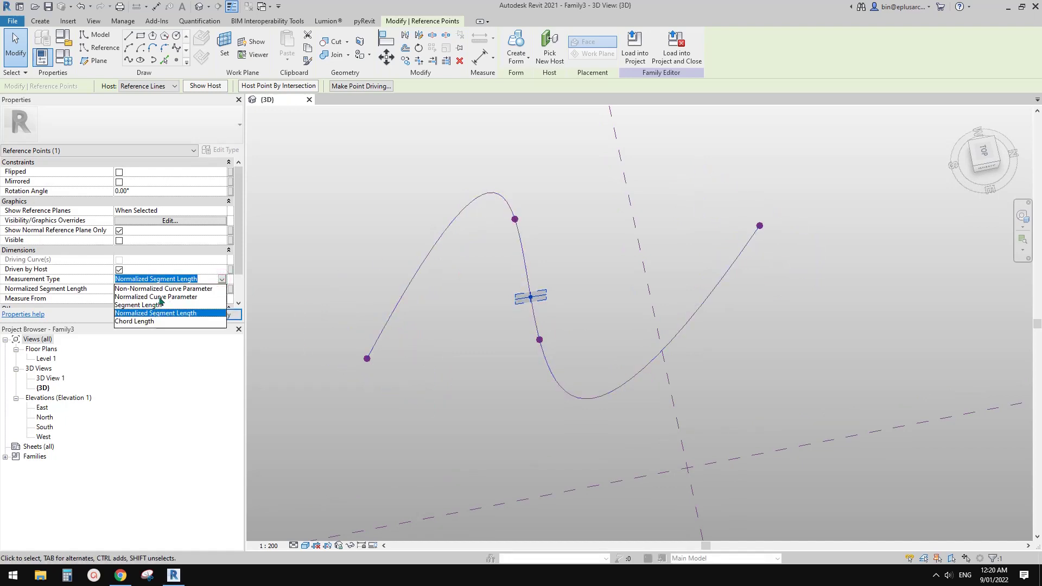
click(160, 297)
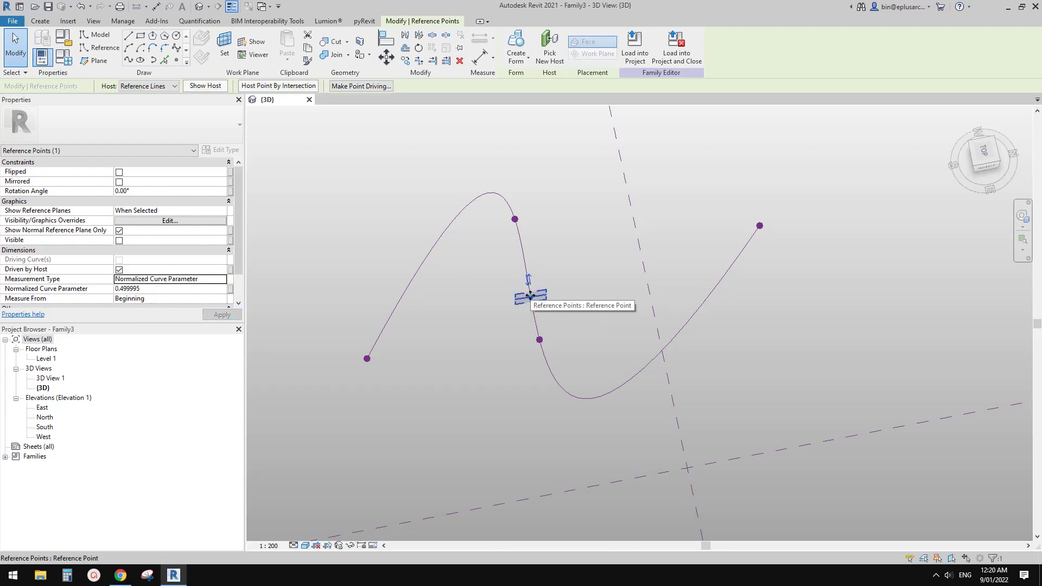
Measure the point by Normalized Segment Length set to 0.5.
click(220, 281)
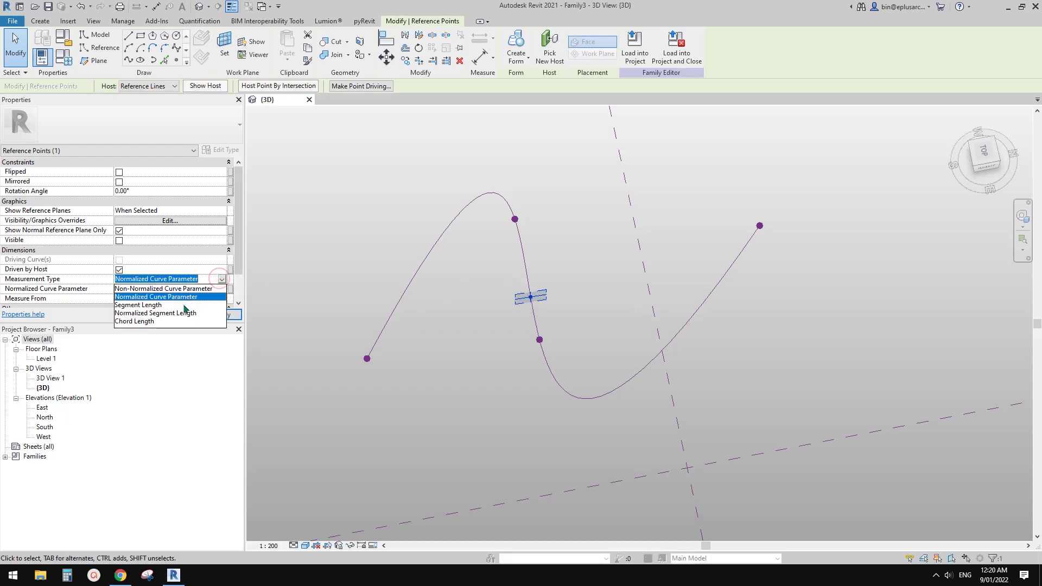
click(160, 313)
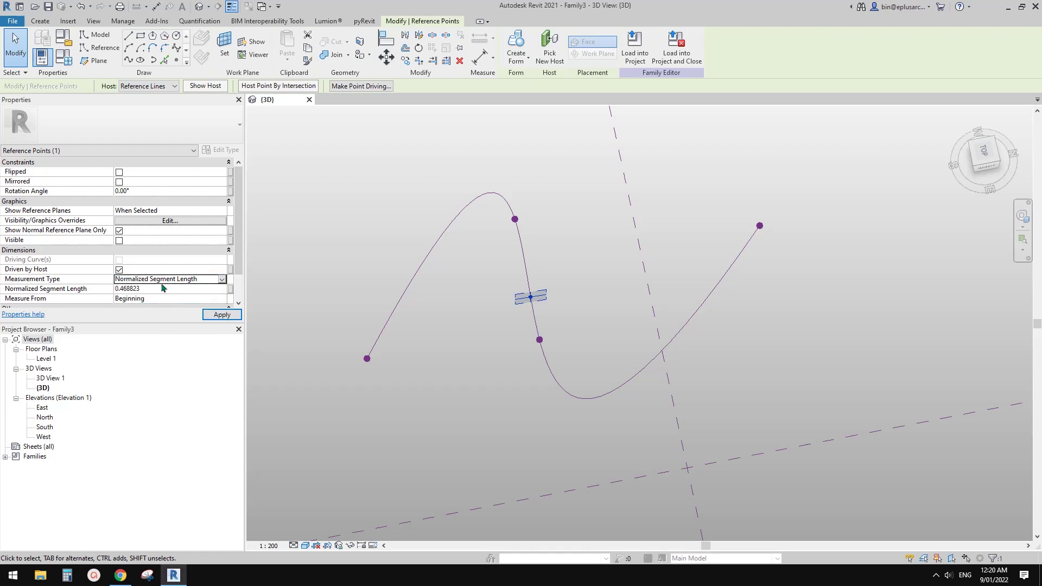
click(174, 289)
text(0.5)
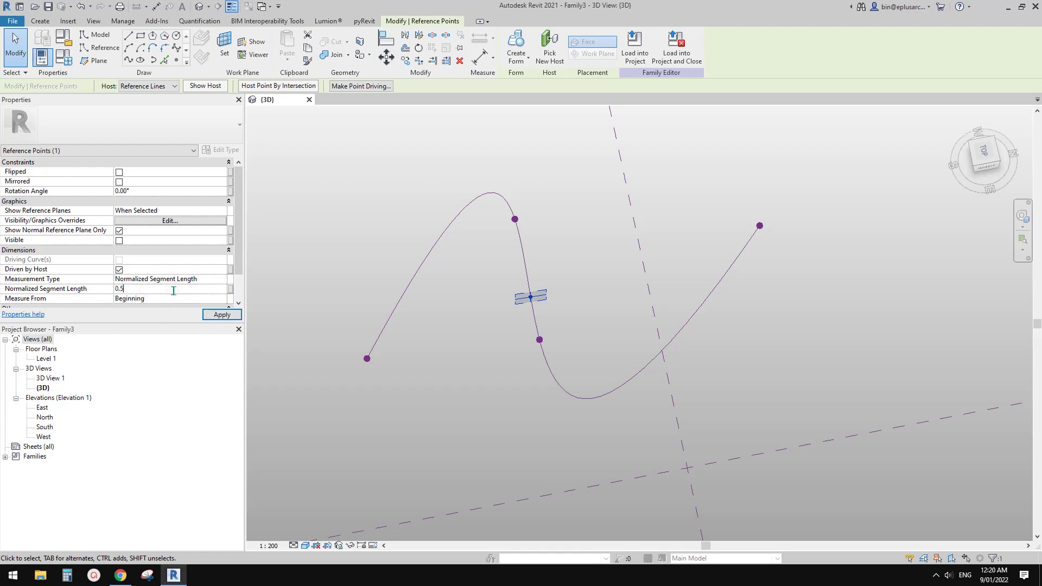
key(Return)
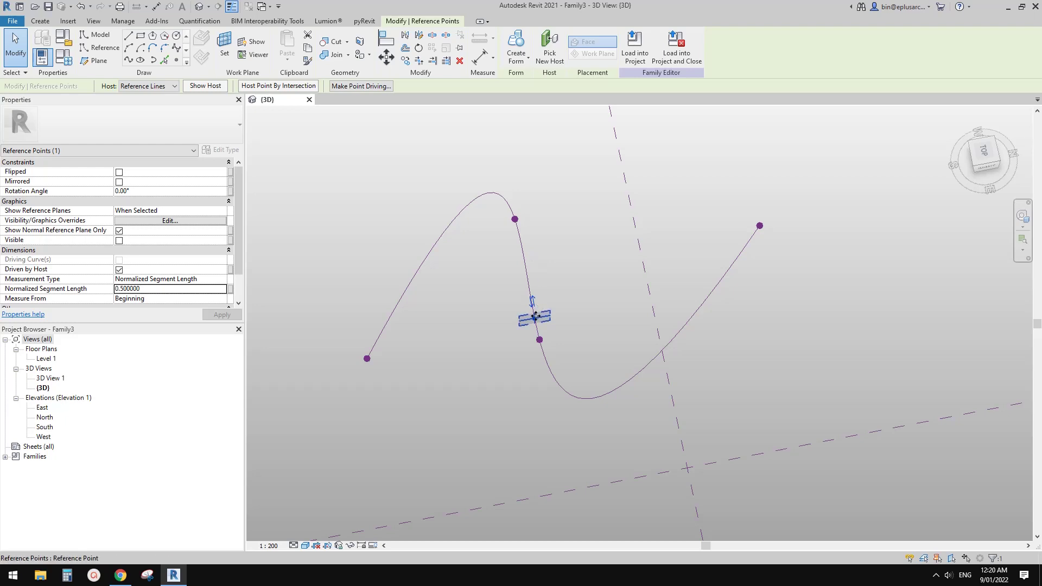
Switch back to Normalized Curve Parameter and set it to 0.5.
click(226, 285)
click(165, 289)
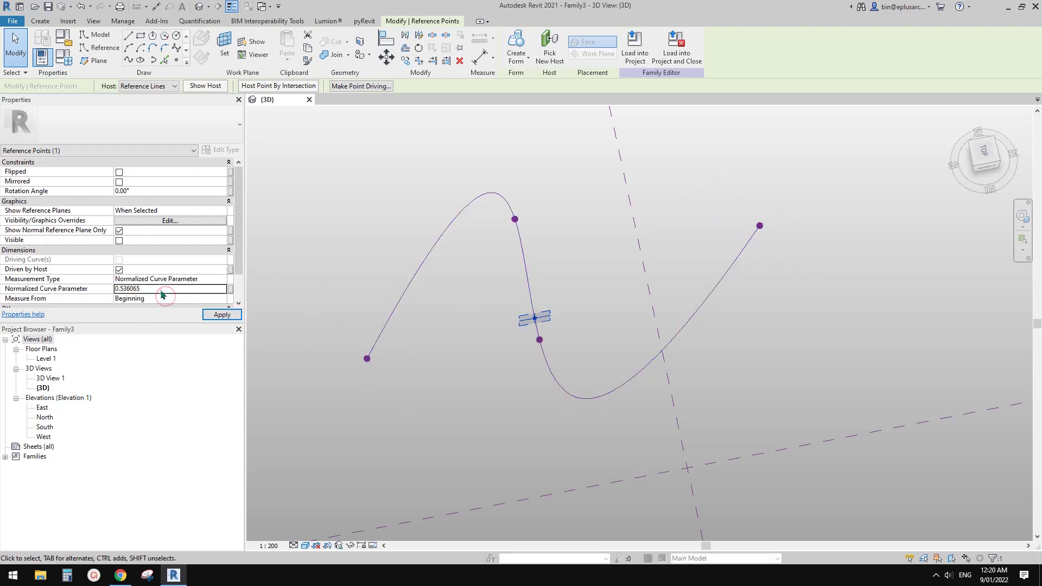
double_click(161, 289)
text(0.5)
key(Return)
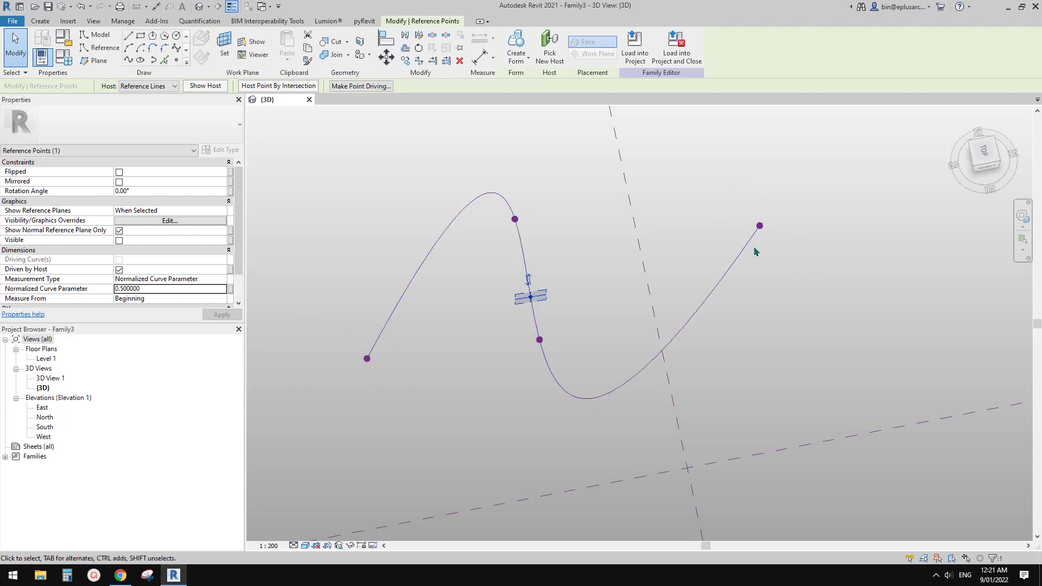
shift+middle_drag(631, 305, 564, 290)
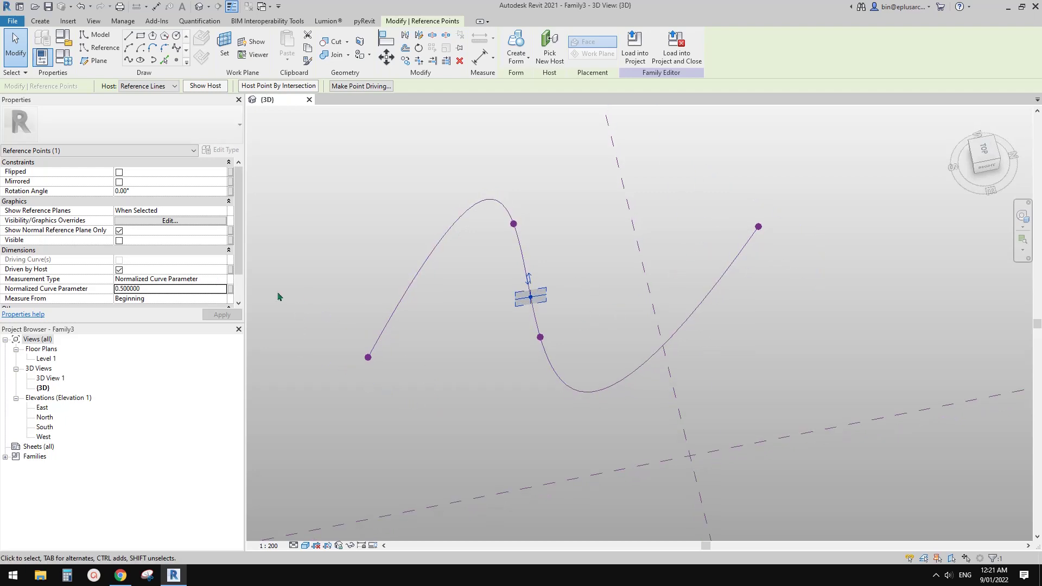
click(221, 278)
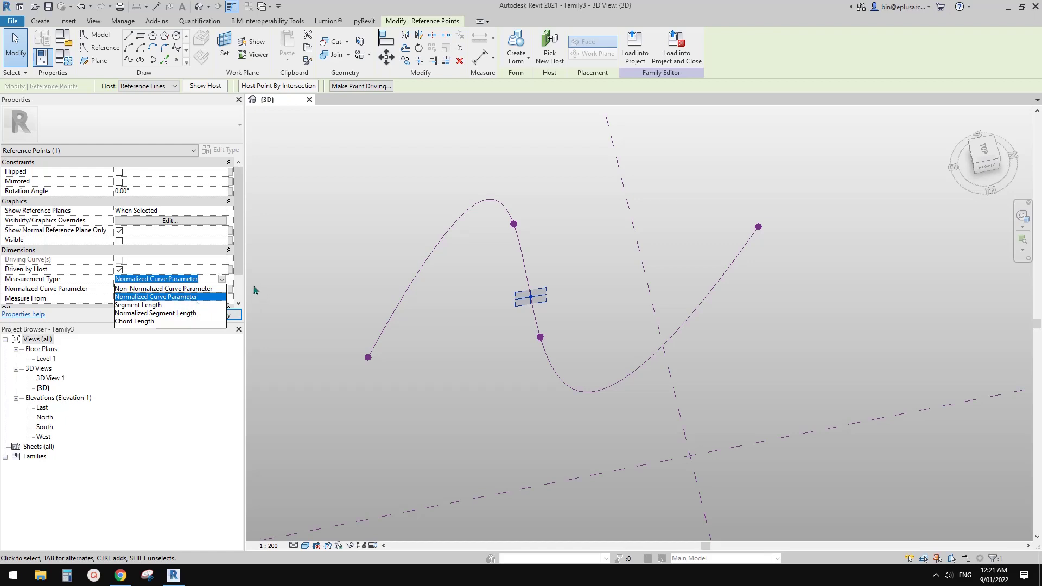
click(472, 291)
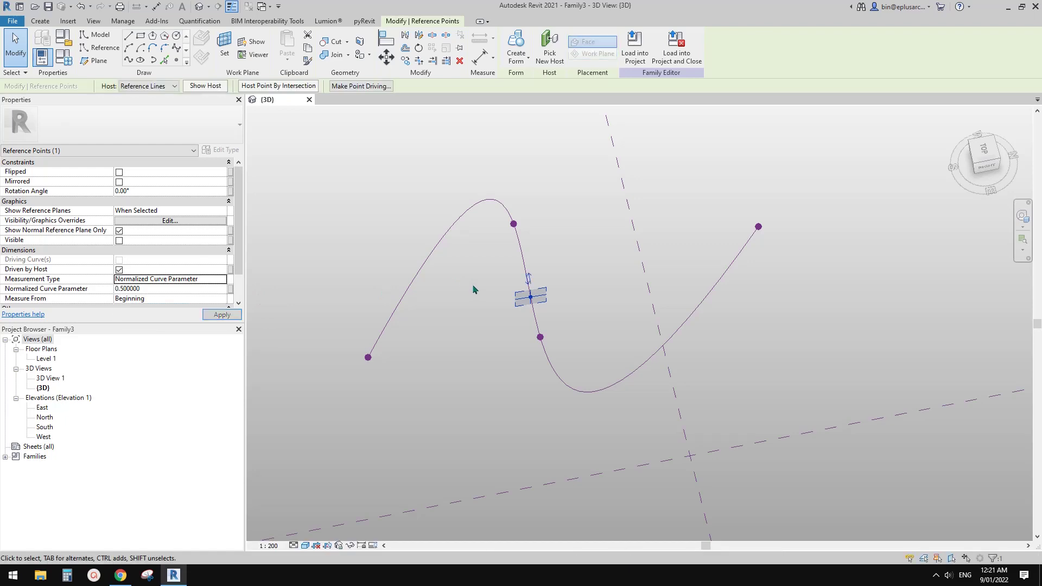
click(222, 279)
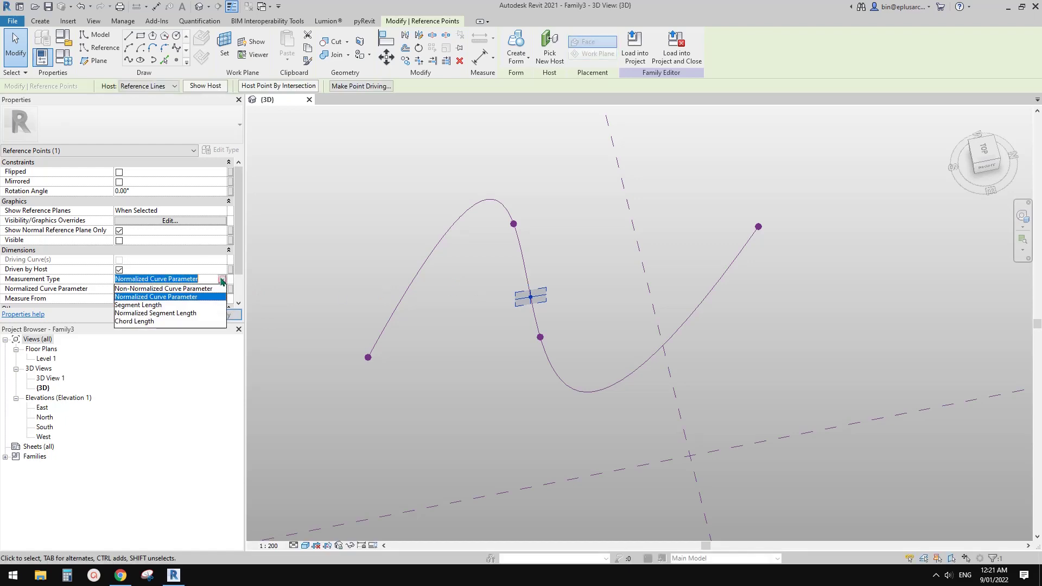
click(165, 297)
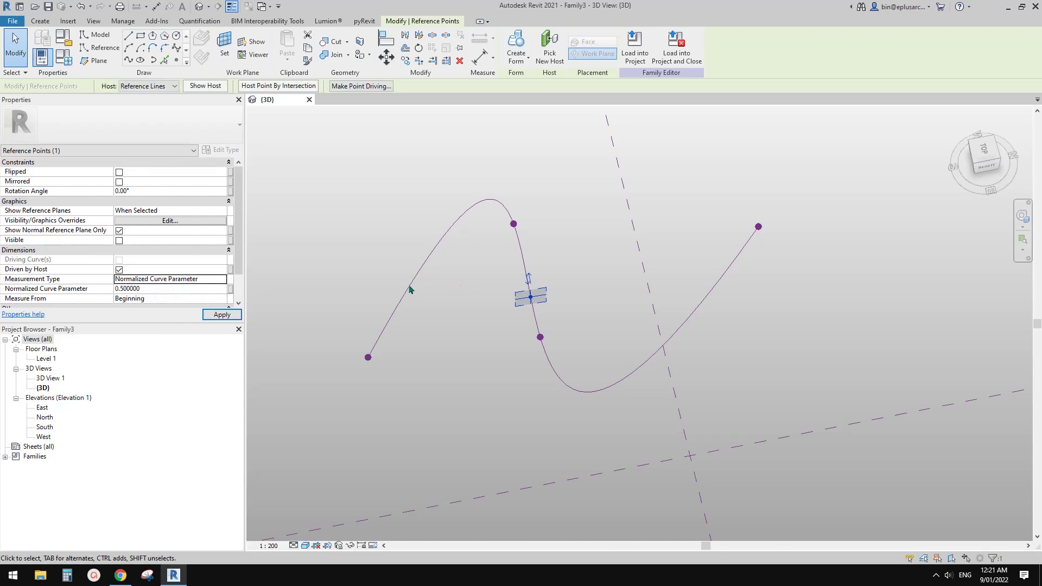
shift+middle_drag(411, 289, 435, 291)
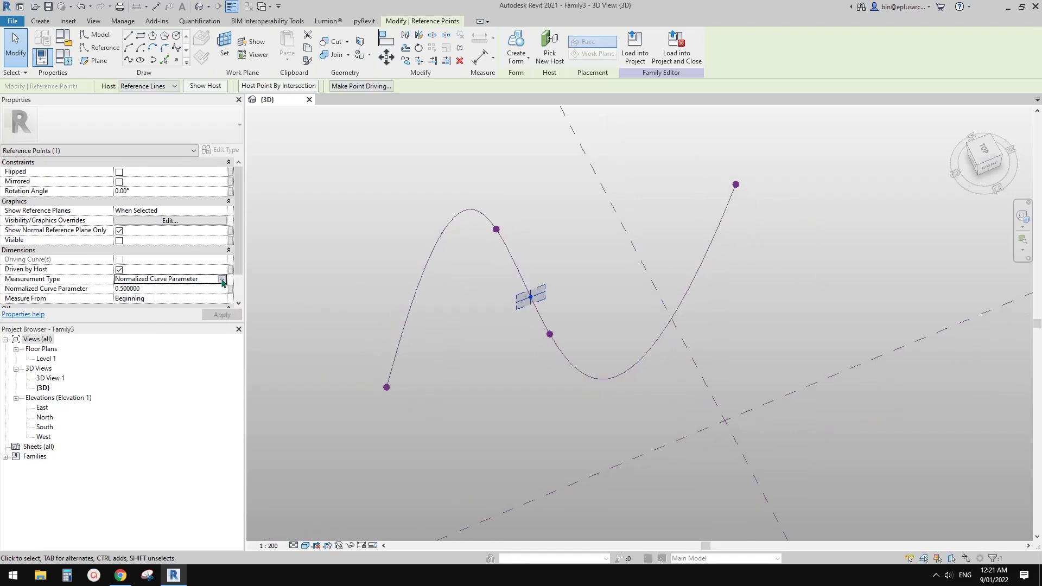
click(222, 278)
click(179, 297)
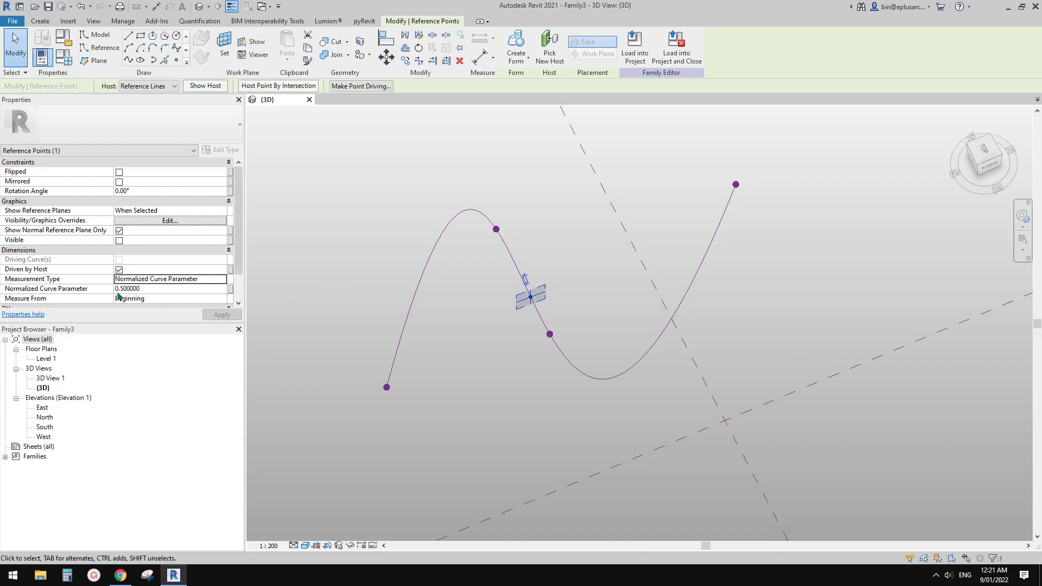
shift+middle_drag(457, 305, 451, 309)
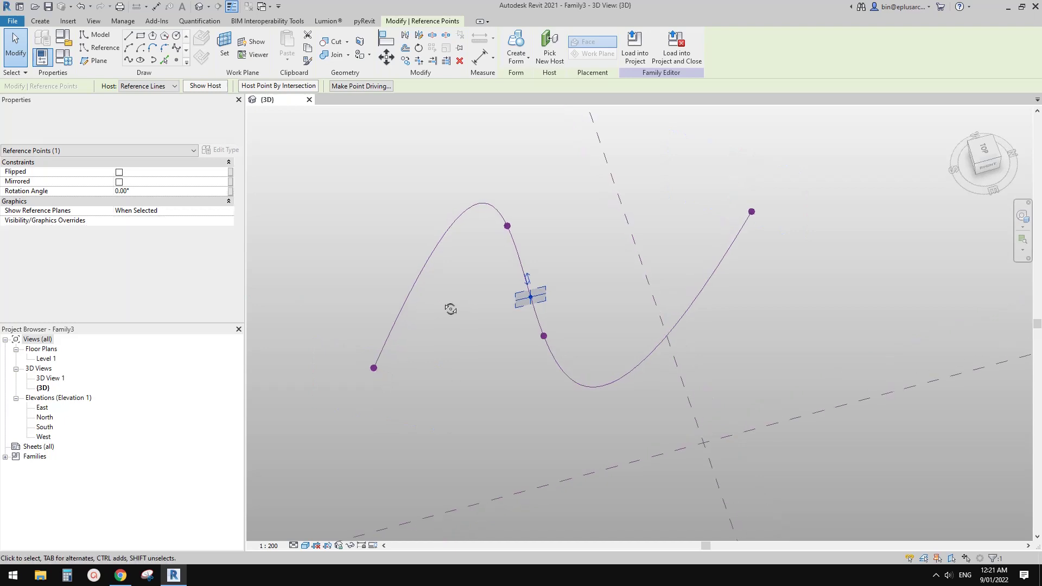
scroll(389, 152, down, 1)
middle_drag(390, 152, 412, 259)
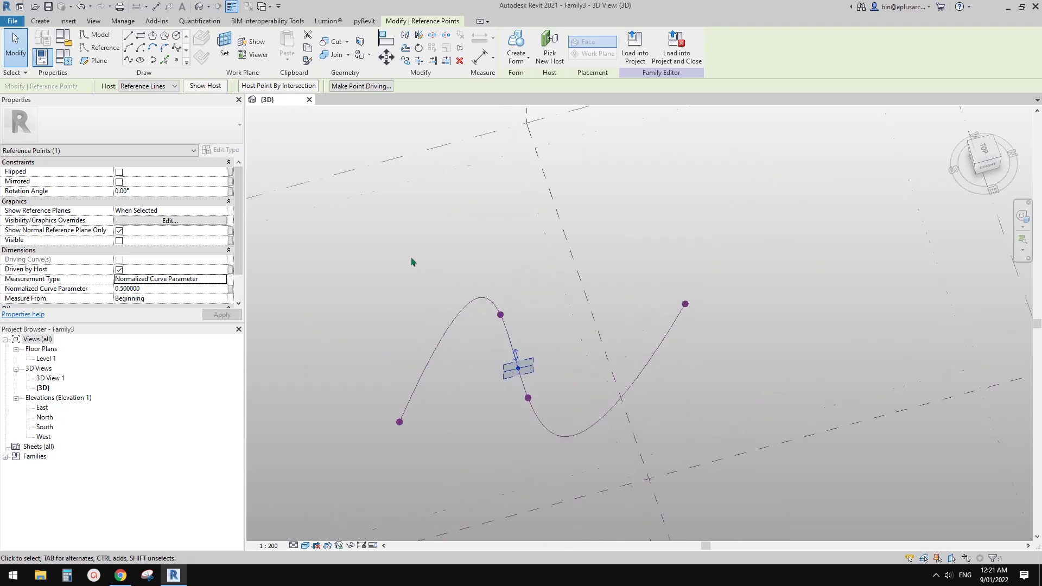
Draw a reference line, then delete it because it was misplaced.
click(99, 50)
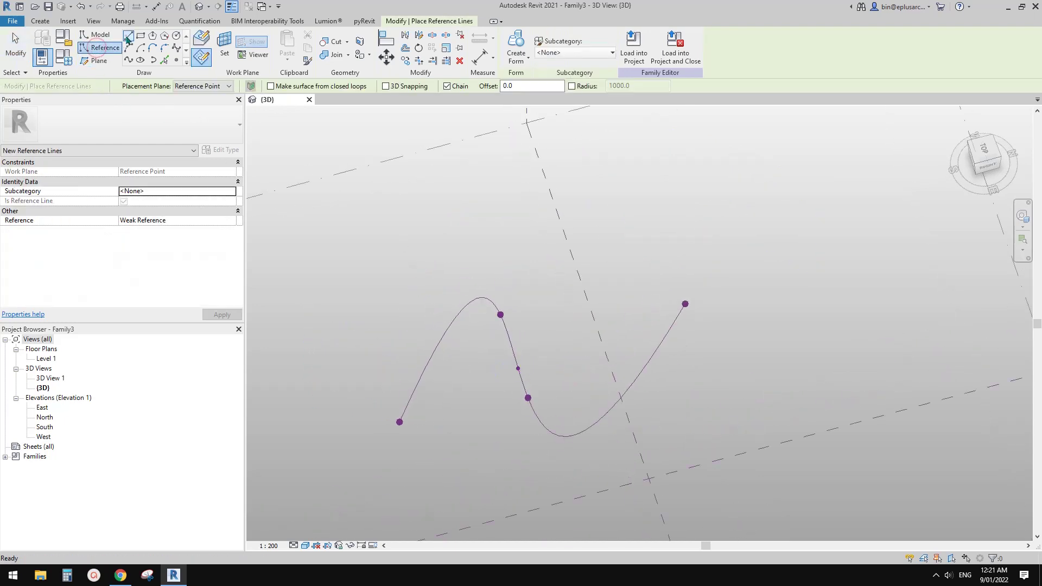
click(312, 272)
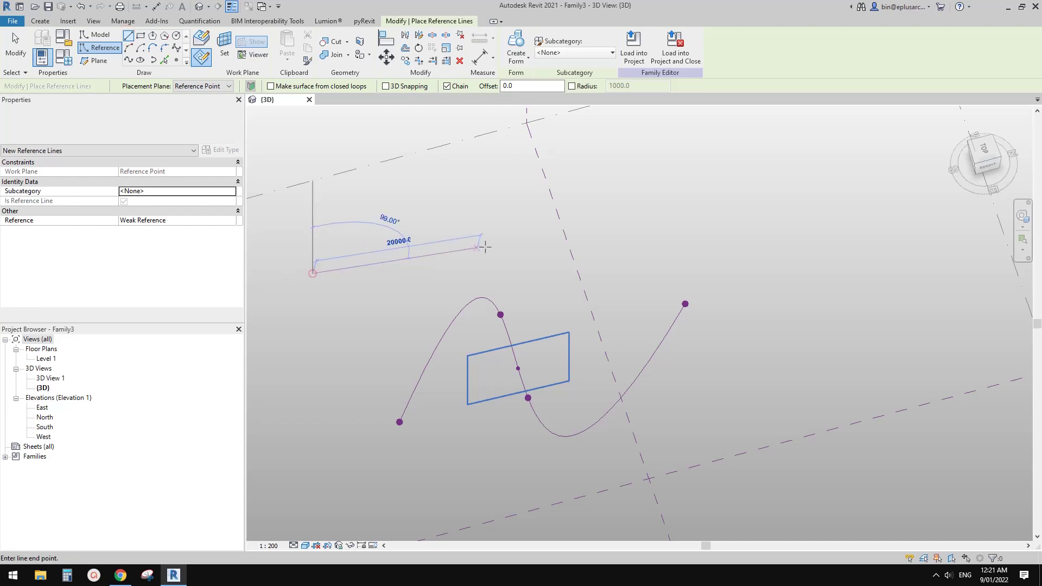
click(519, 226)
shift+middle_drag(433, 274, 468, 242)
key(Escape)
click(450, 224)
middle_drag(462, 200, 469, 221)
key(Delete)
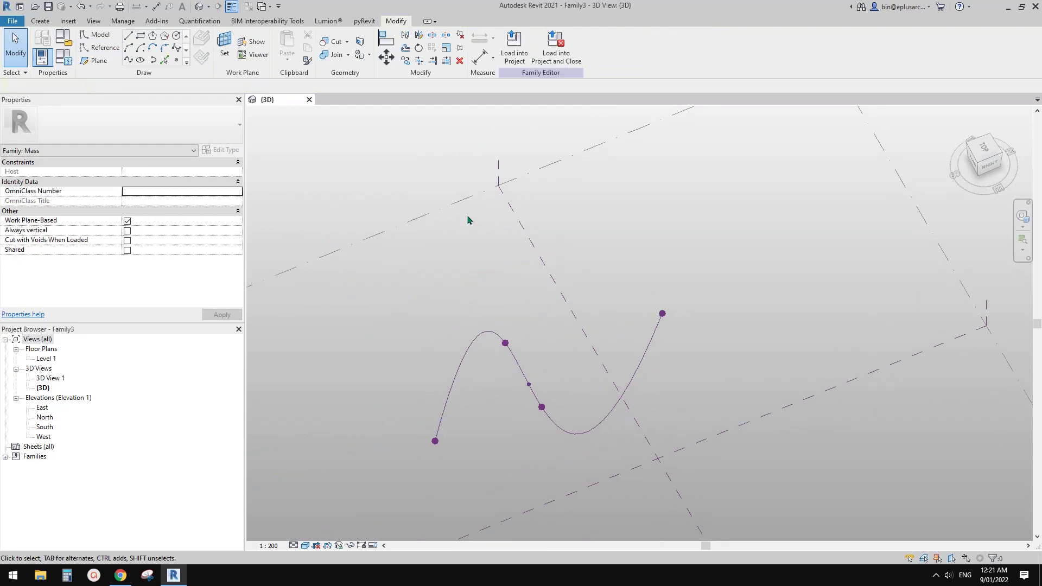
Set Level 1 as the work plane and draw a new straight reference line on it.
click(228, 52)
click(99, 89)
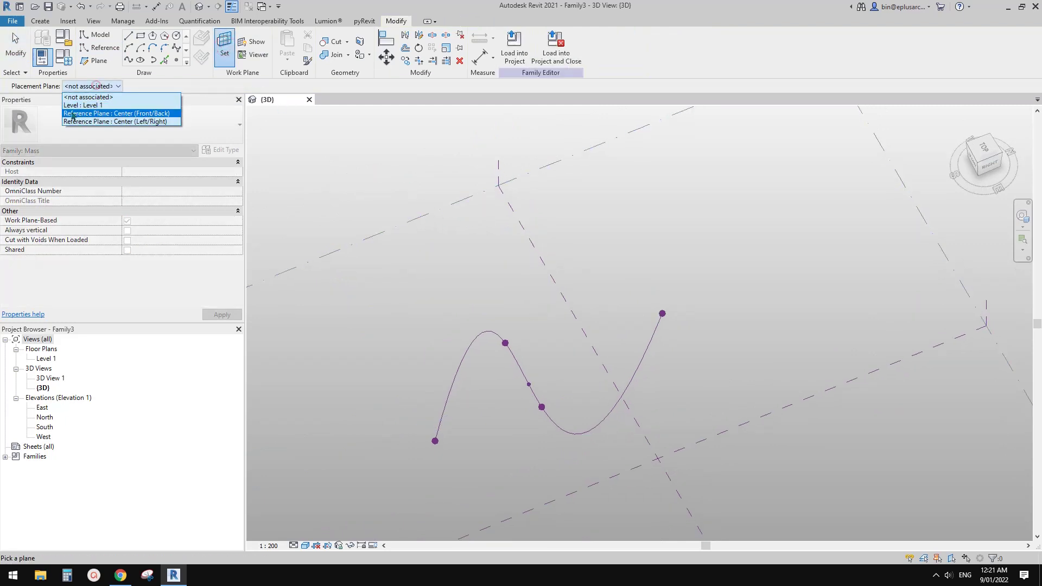
click(98, 103)
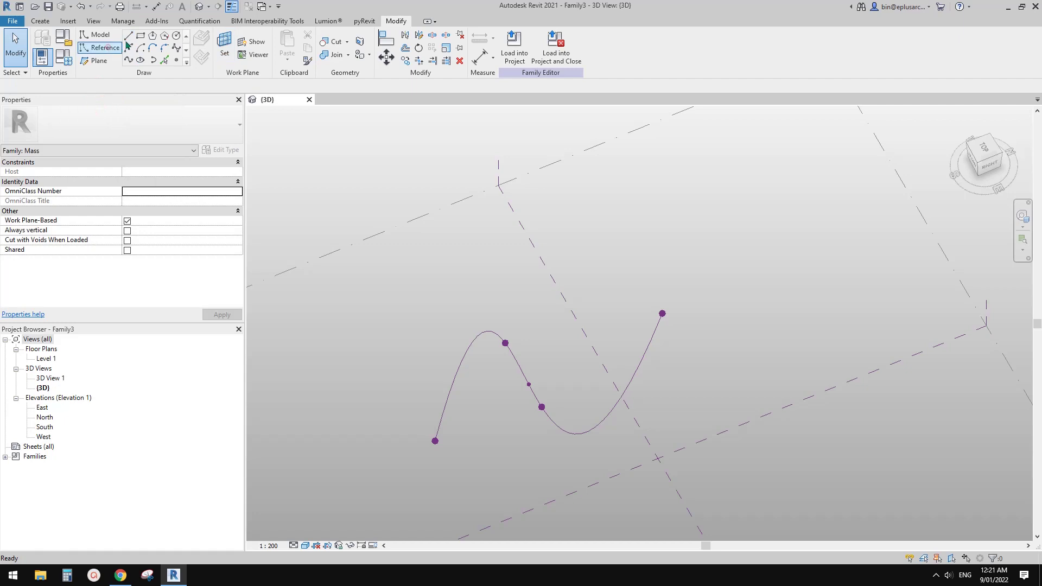
click(99, 47)
click(400, 306)
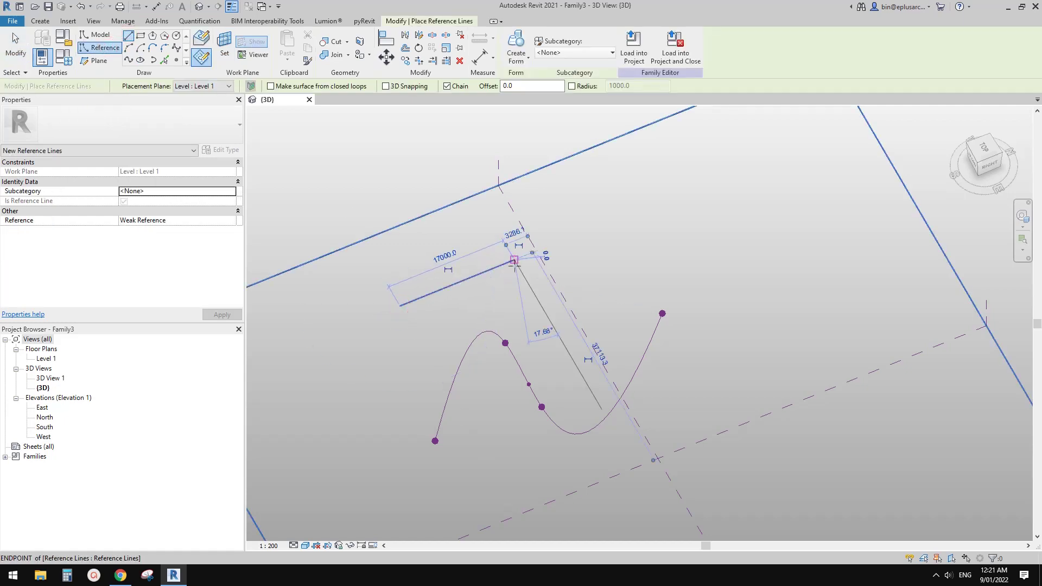
click(512, 261)
scroll(356, 230, up, 2)
key(Escape)
key(Escape)
Host a reference point on the new line at Normalized Curve Parameter 0.204453 and select it.
click(176, 61)
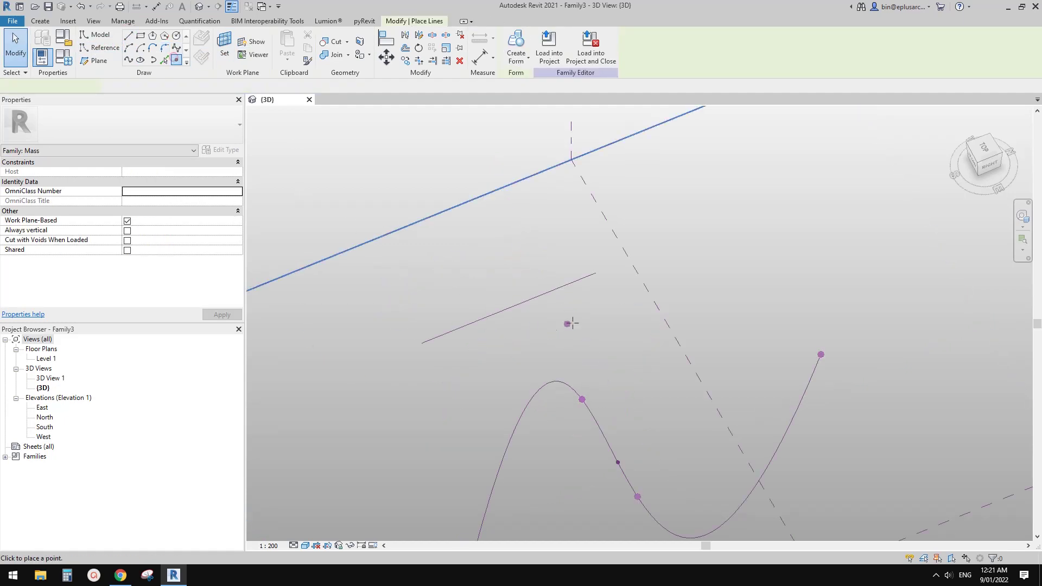
click(459, 325)
scroll(462, 336, up, 1)
key(Escape)
key(Escape)
scroll(440, 354, down, 1)
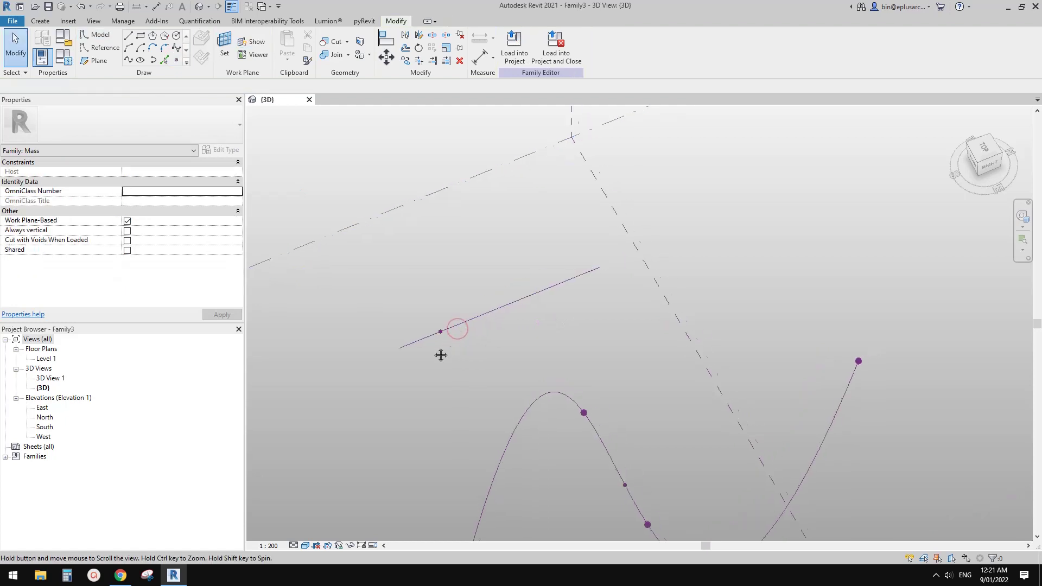
click(401, 350)
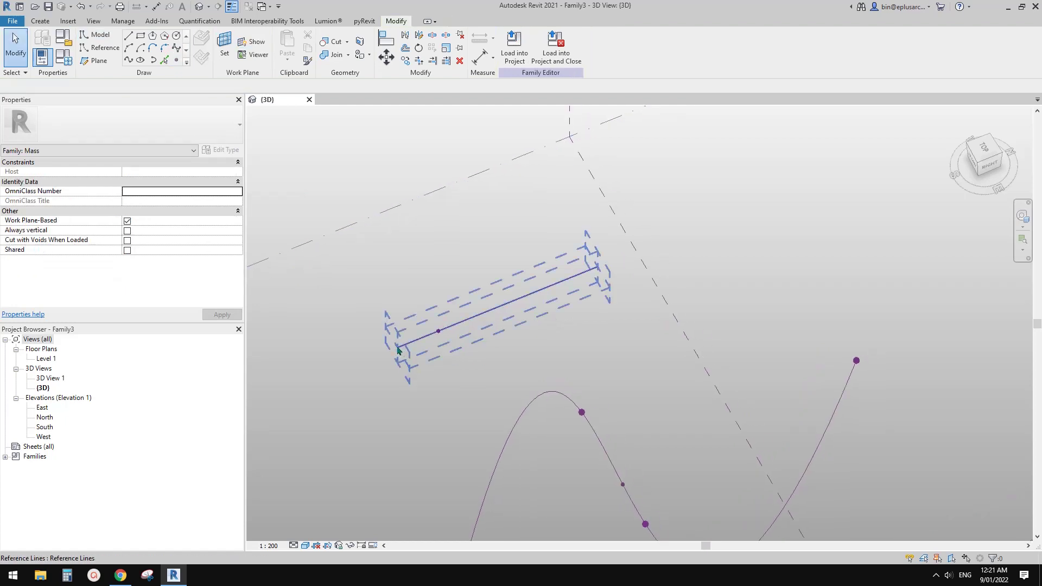
click(439, 331)
click(402, 350)
click(438, 331)
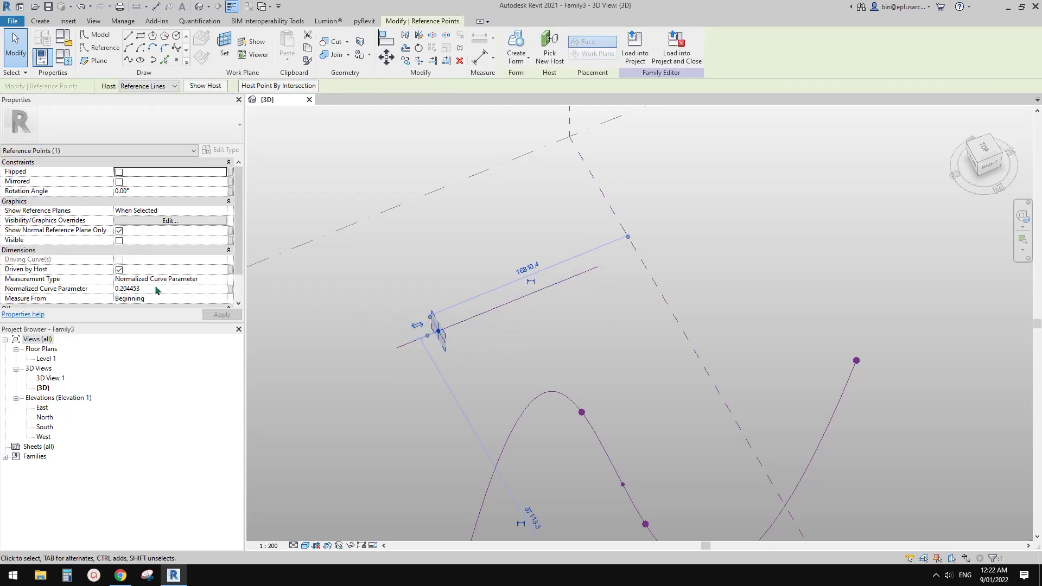
Switch the hosted point's measurement type to Segment Length, reading 1000.0 from the Beginning.
click(216, 279)
click(222, 279)
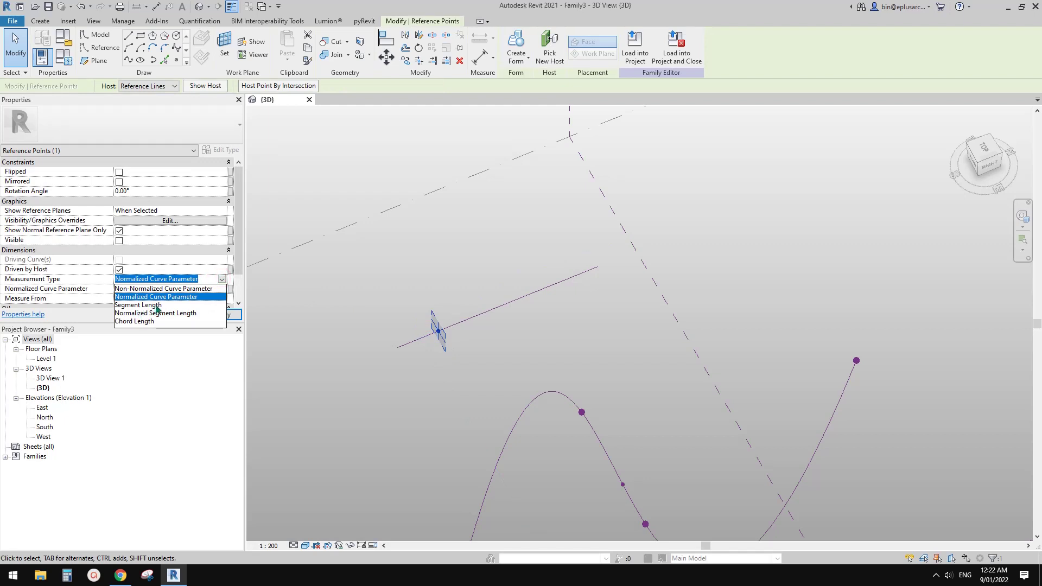
click(149, 305)
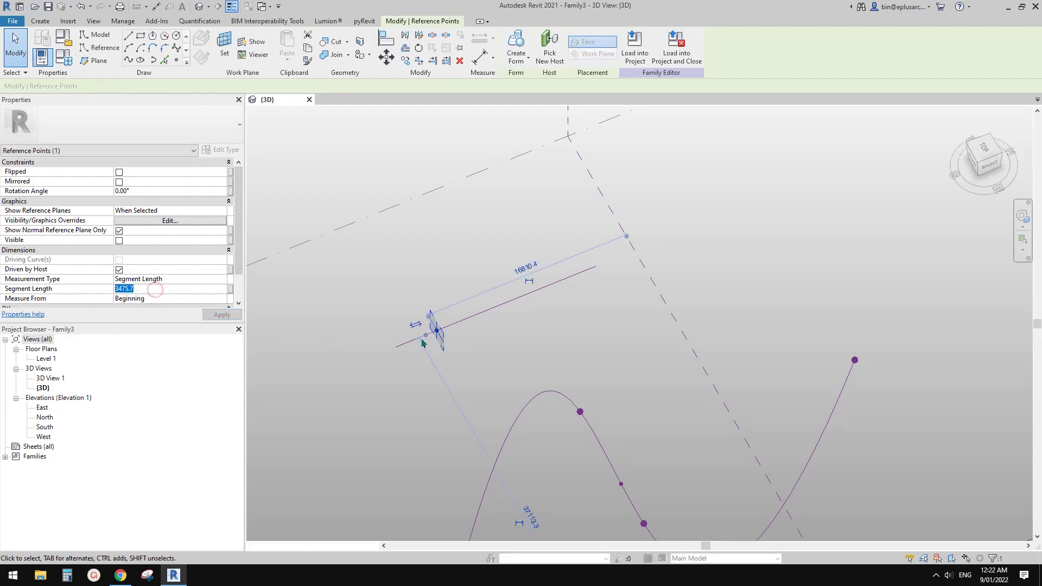
click(439, 338)
click(438, 332)
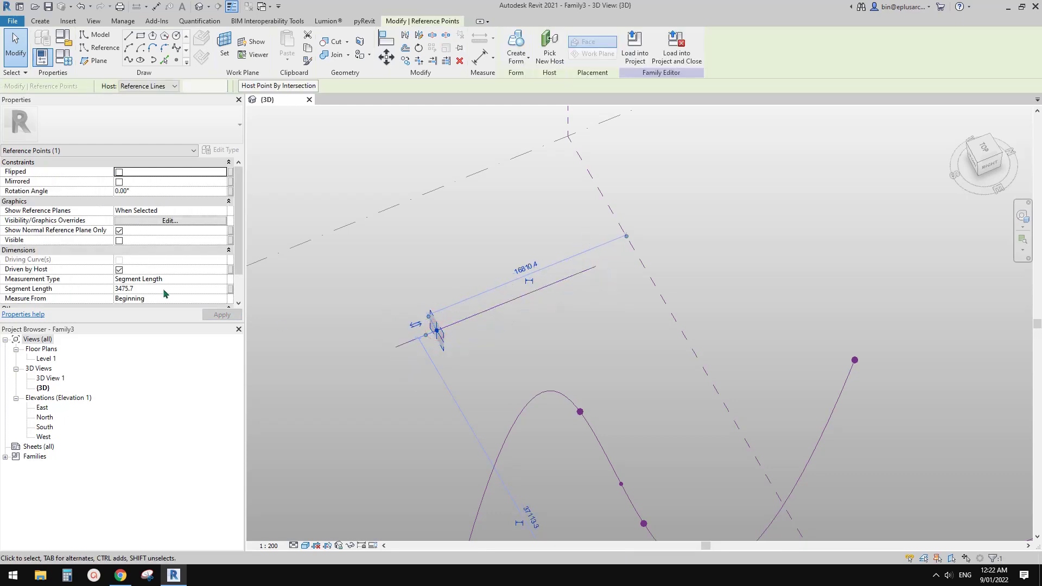
click(158, 289)
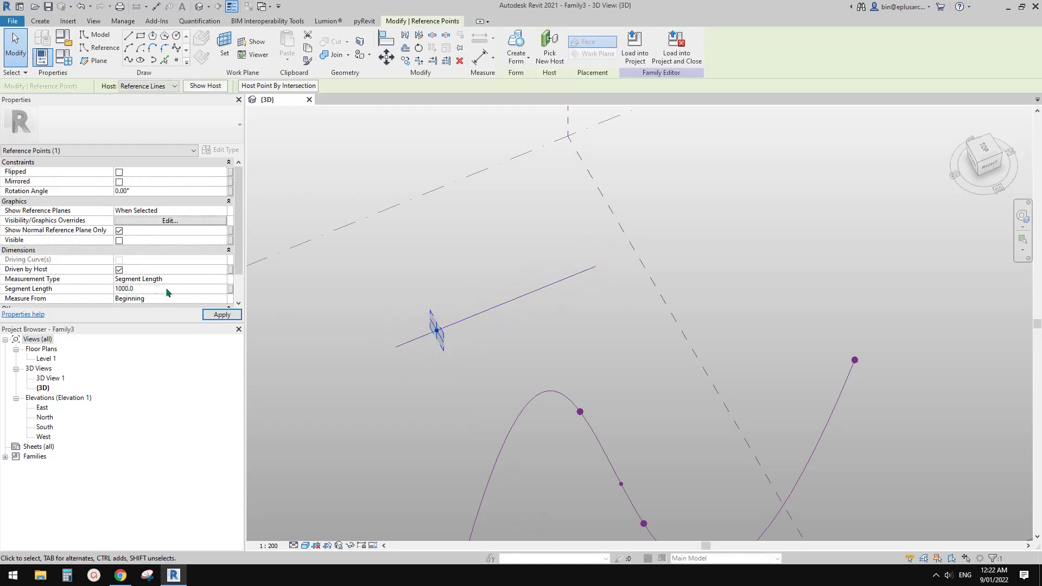
scroll(429, 356, up, 5)
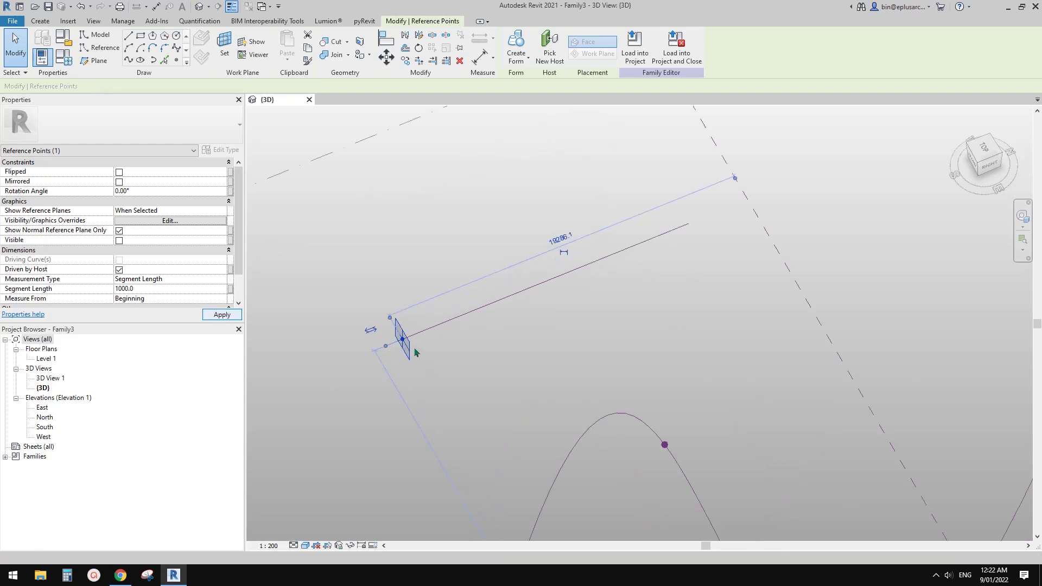
Window-select the short reference line with its point and delete them.
click(387, 370)
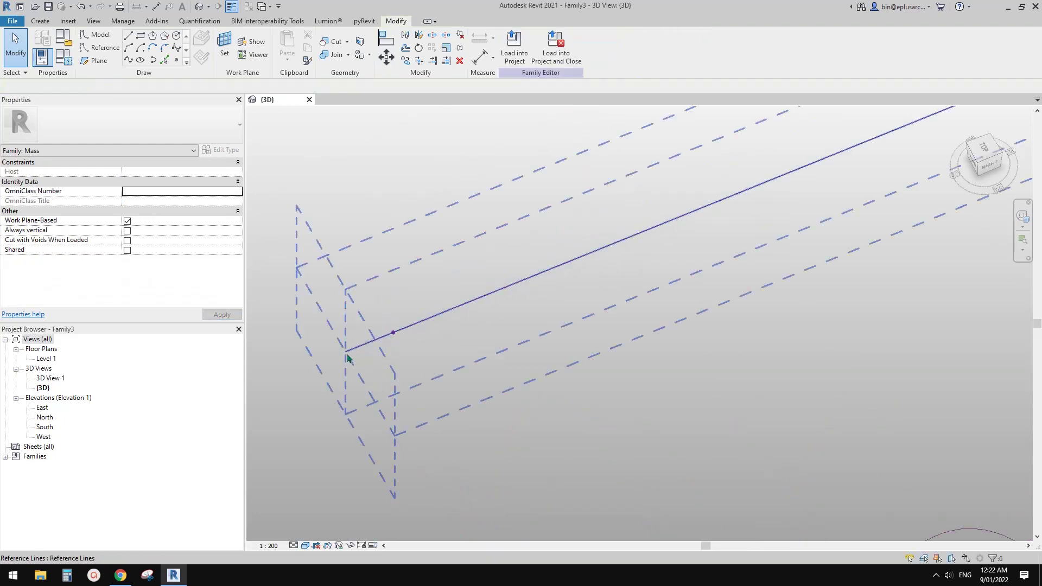
scroll(345, 359, down, 8)
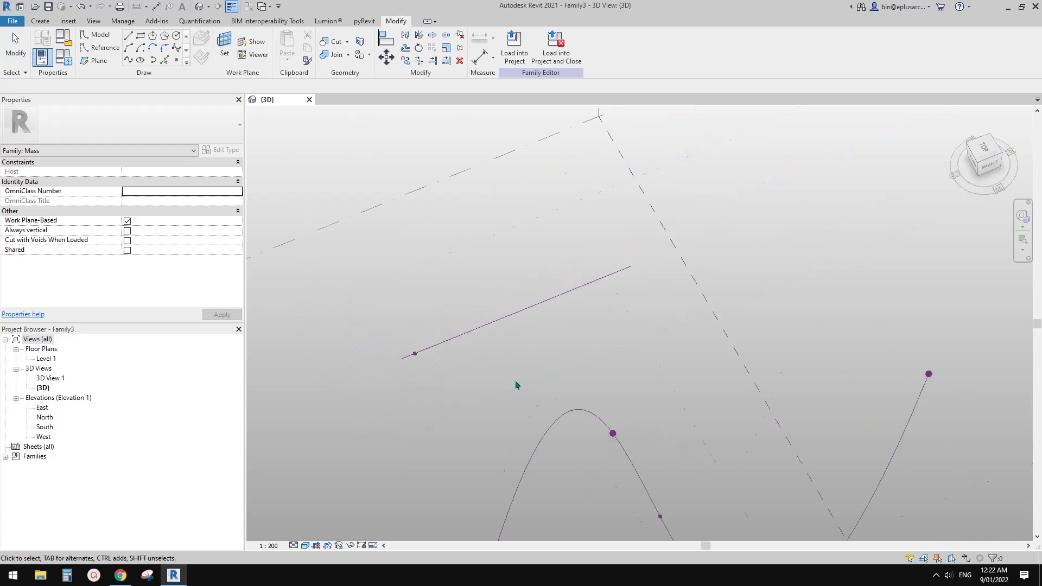
drag(456, 351, 405, 315)
key(Delete)
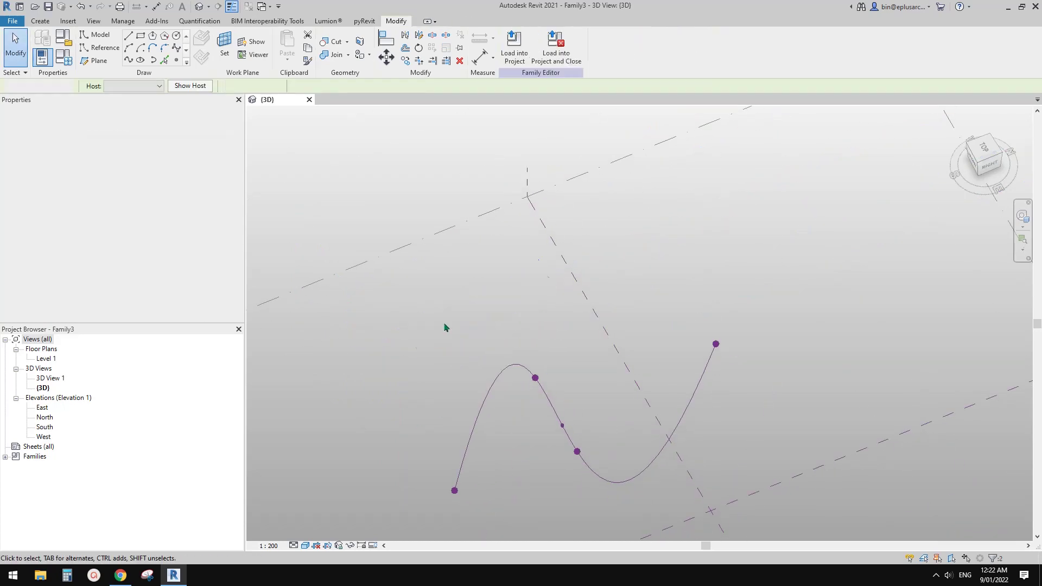
Change the spline's middle point from Normalized Curve Parameter to Chord Length, reading 15479.4.
middle_drag(513, 361, 476, 298)
scroll(519, 340, up, 2)
drag(481, 351, 559, 396)
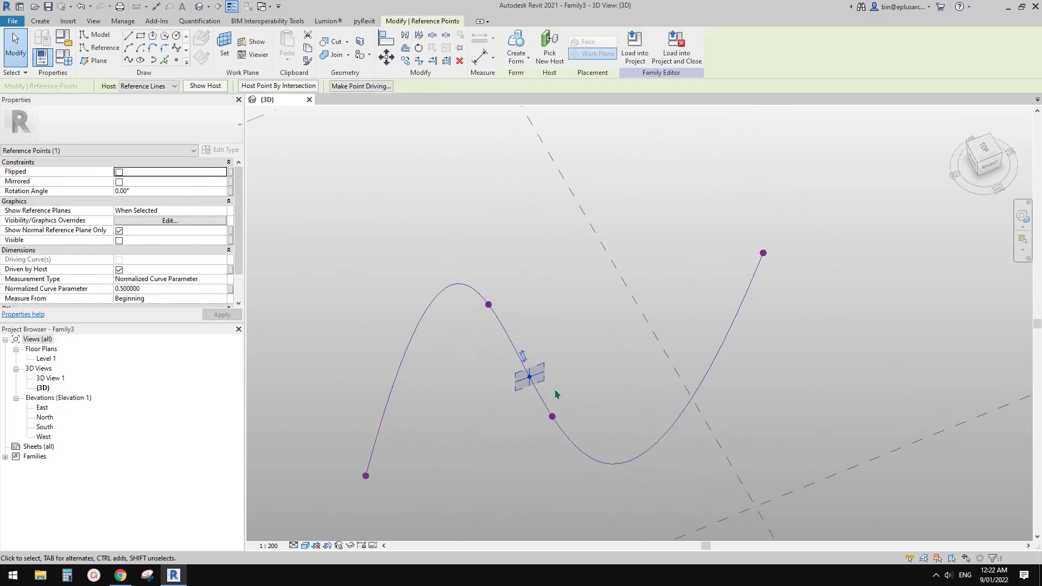
click(223, 280)
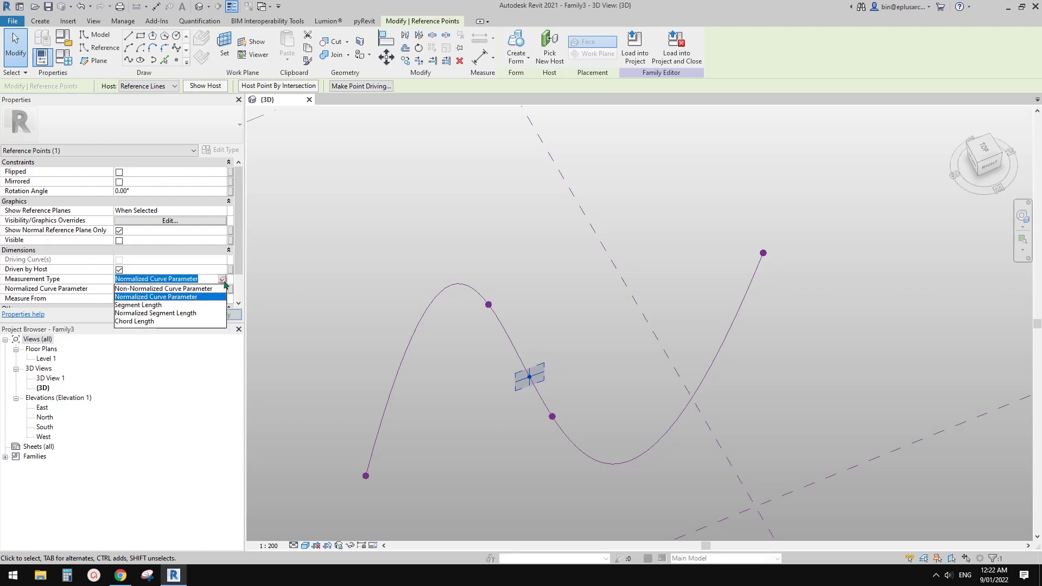
click(158, 322)
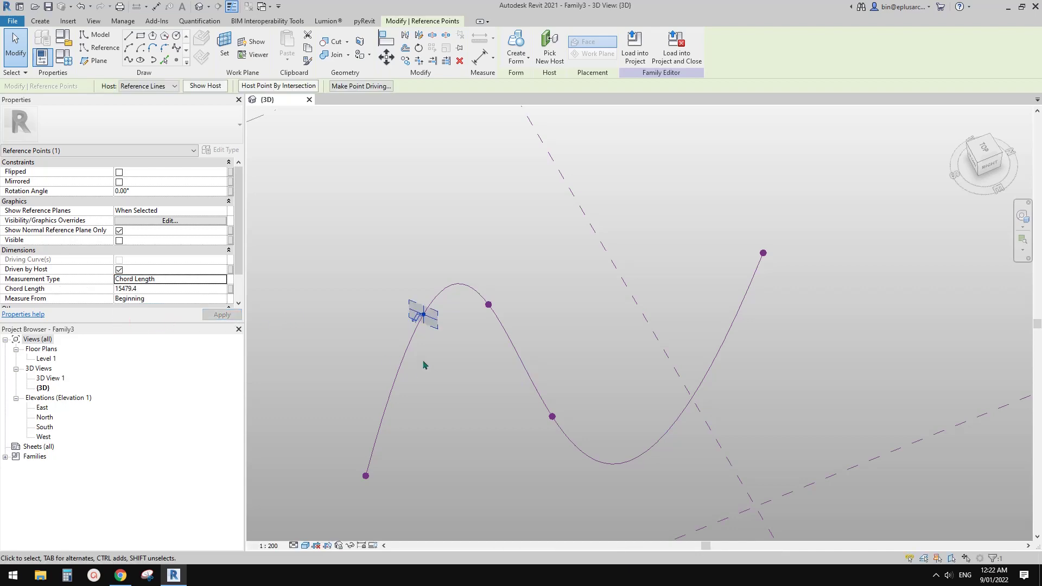
middle_drag(426, 360, 458, 263)
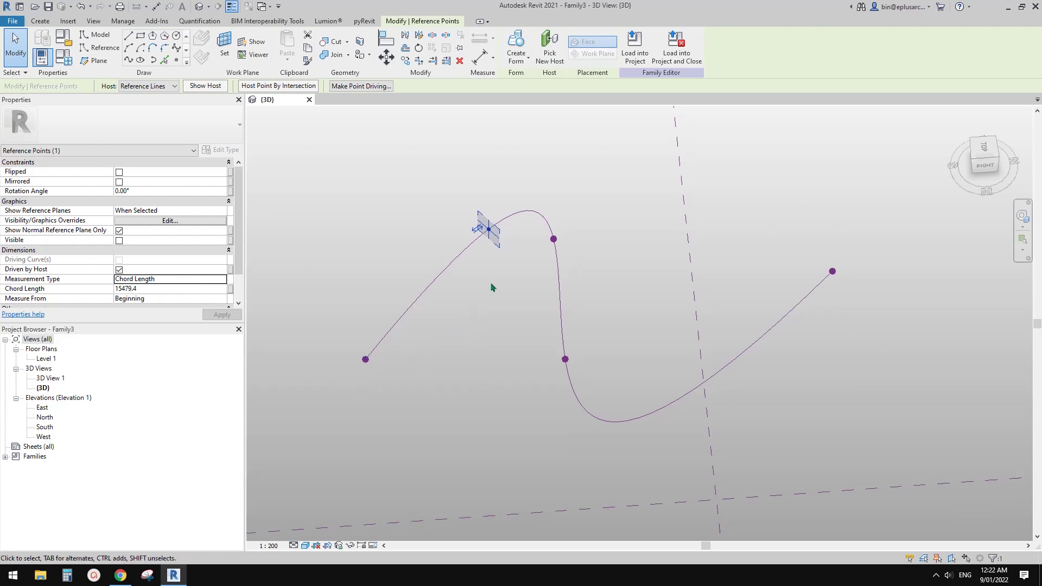
Drag the hosted point along the spline until it rests at the first hump's peak.
click(491, 240)
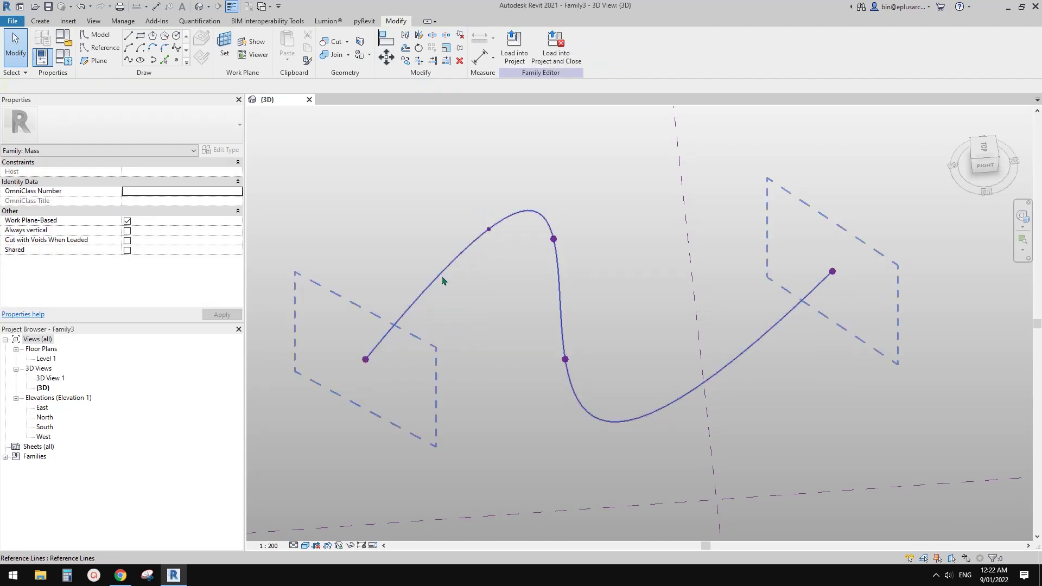
mouse_move(489, 229)
mouse_down()
mouse_move(534, 212)
mouse_move(558, 262)
mouse_move(552, 222)
mouse_move(512, 213)
mouse_move(463, 268)
mouse_move(535, 211)
mouse_move(497, 215)
mouse_move(488, 229)
mouse_up()
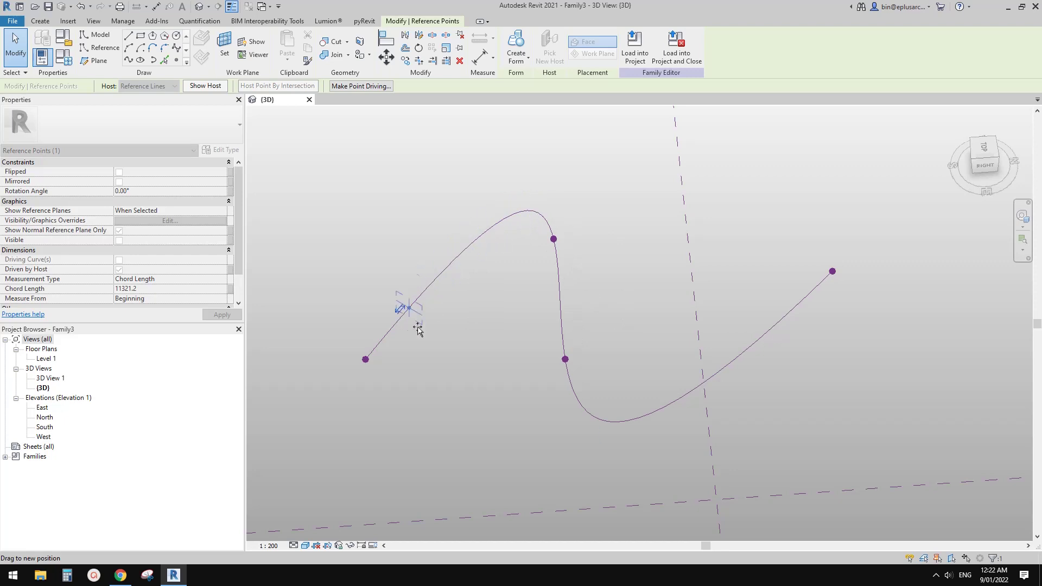
drag(538, 265, 577, 240)
mouse_move(574, 232)
mouse_down()
mouse_move(539, 200)
mouse_move(552, 234)
mouse_move(460, 253)
mouse_move(604, 422)
mouse_move(557, 239)
mouse_up()
drag(561, 324, 560, 276)
scroll(547, 302, down, 2)
click(570, 321)
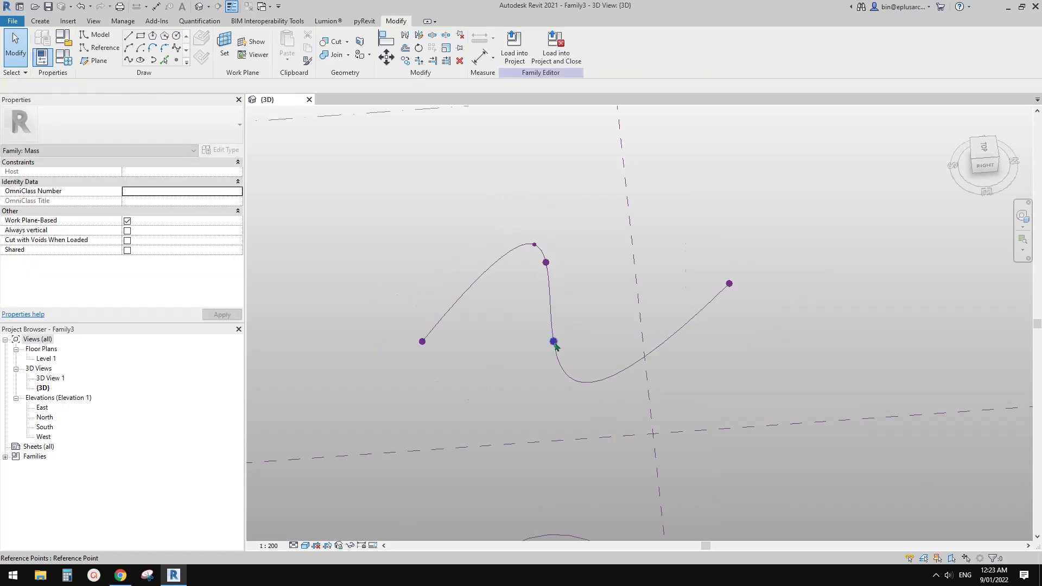
Move two spline control points to reshape the curve into a gentler wave.
click(554, 342)
shift+middle_drag(566, 356, 654, 315)
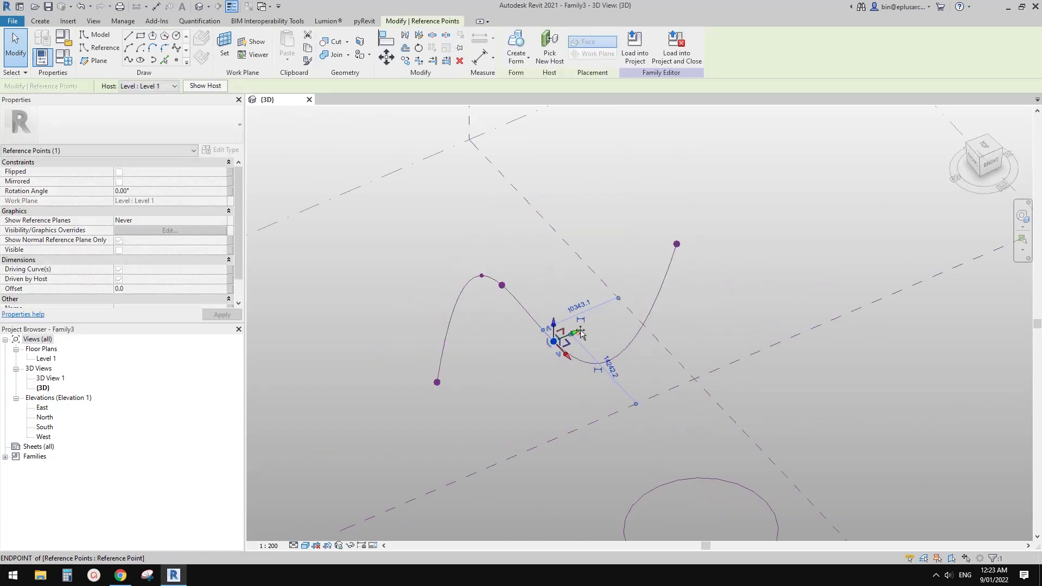
drag(577, 331, 627, 306)
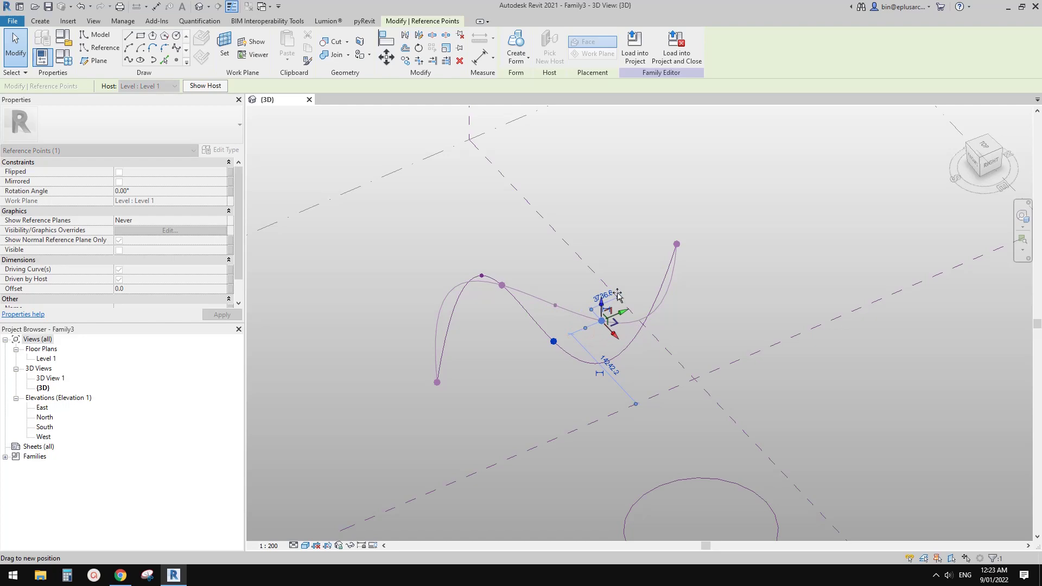
click(502, 286)
click(502, 286)
drag(504, 290, 526, 327)
shift+middle_drag(568, 322, 588, 334)
drag(529, 325, 447, 348)
click(572, 298)
Slide the hosted point to the new first peak, at Chord Length 13440.1.
drag(640, 336, 476, 333)
scroll(476, 333, up, 3)
shift+middle_drag(496, 306, 496, 283)
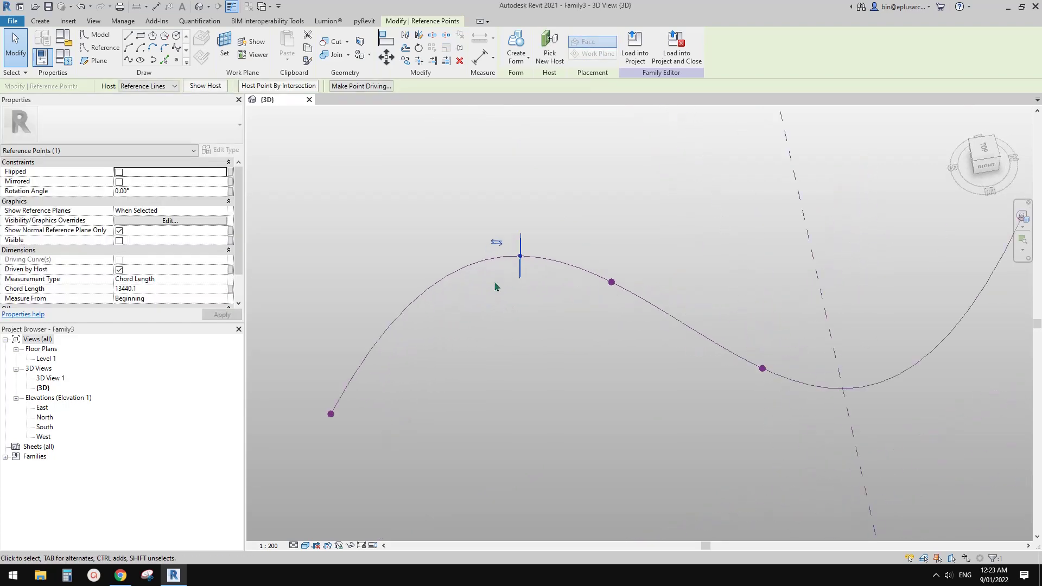
ctrl+click(331, 415)
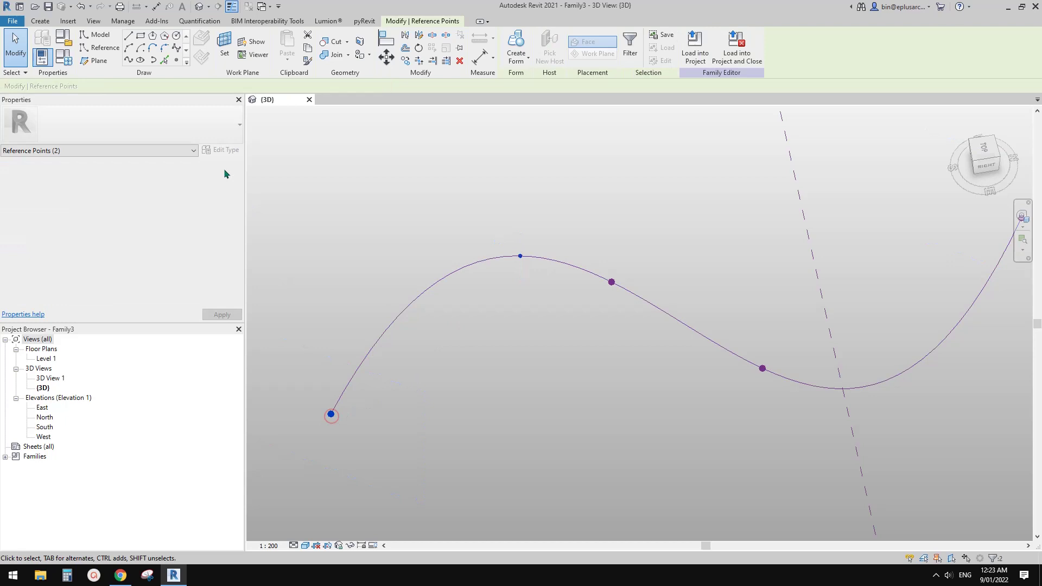
Draw a straight line from the spline's start to the hosted point and check its Length.
click(127, 60)
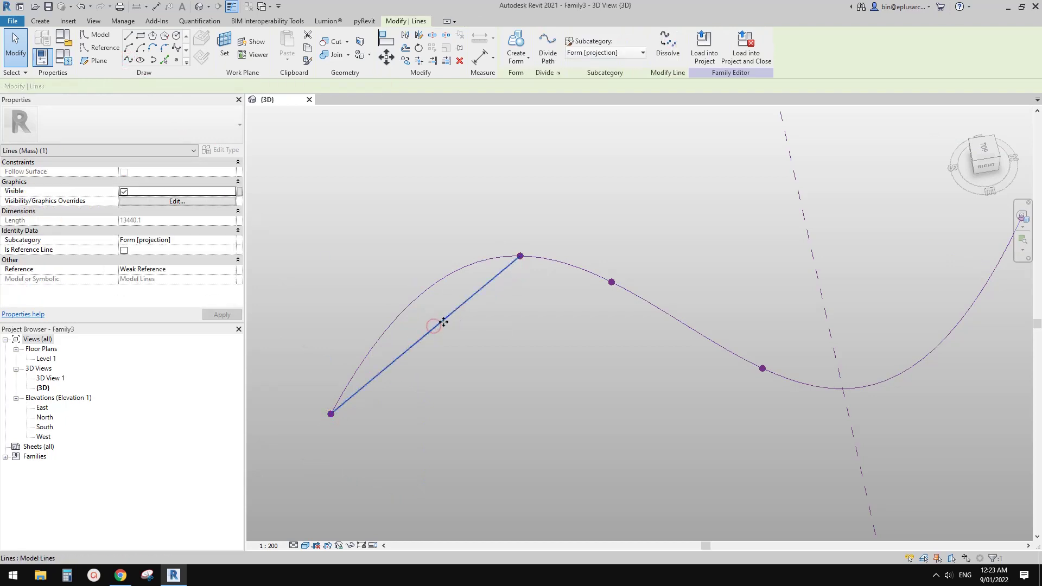
click(479, 342)
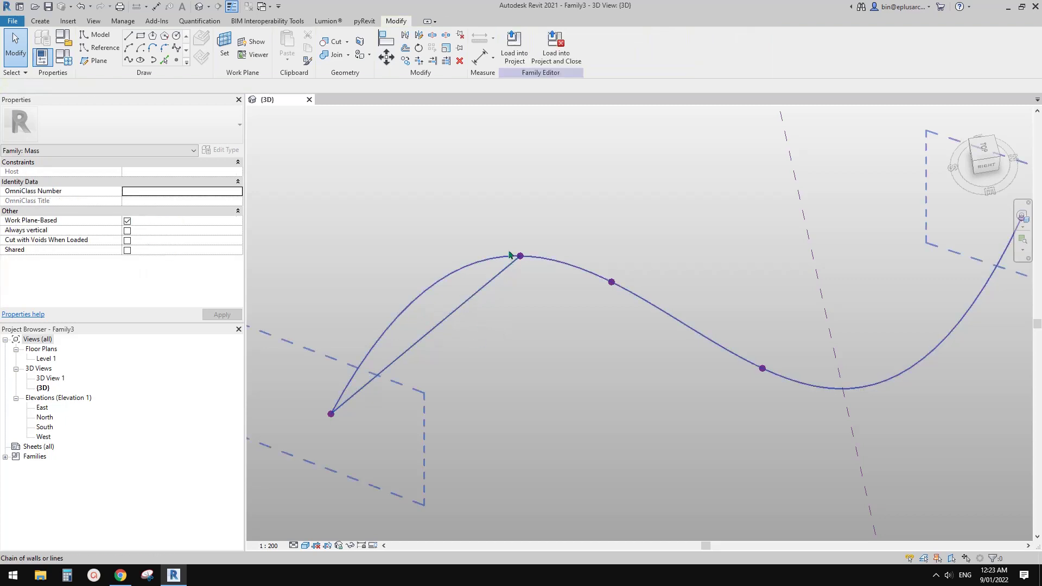
click(519, 256)
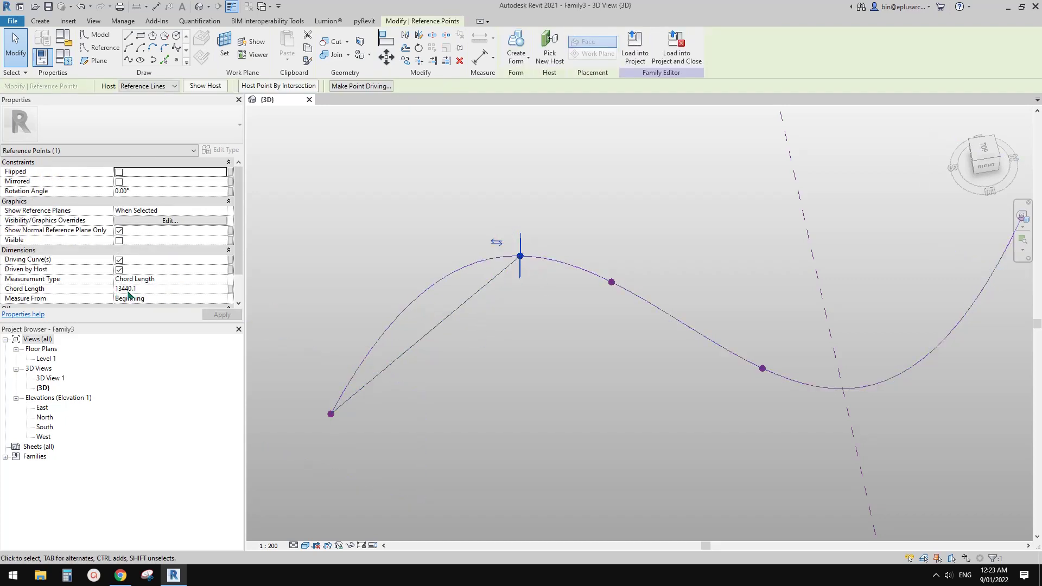
click(547, 336)
key(Tab)
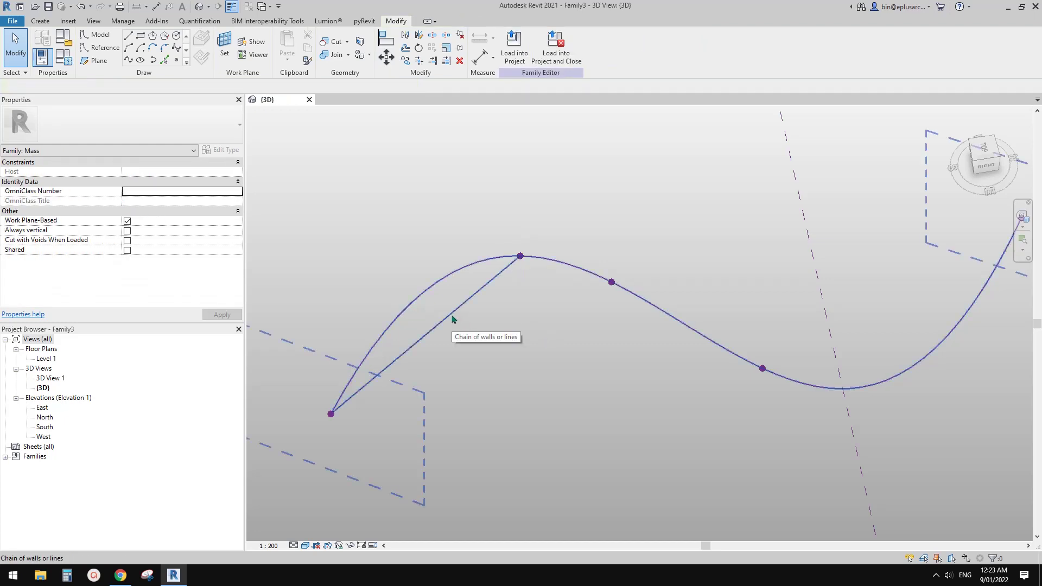
click(452, 319)
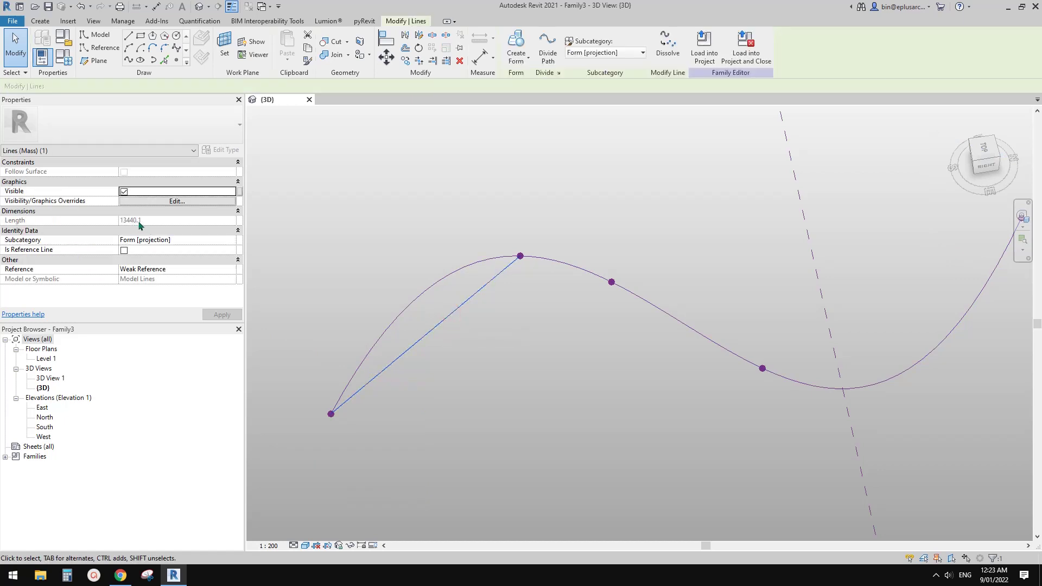
key(Escape)
Slide the hosted point past the first peak to Chord Length 19197.7.
drag(505, 226, 556, 294)
drag(521, 260, 677, 358)
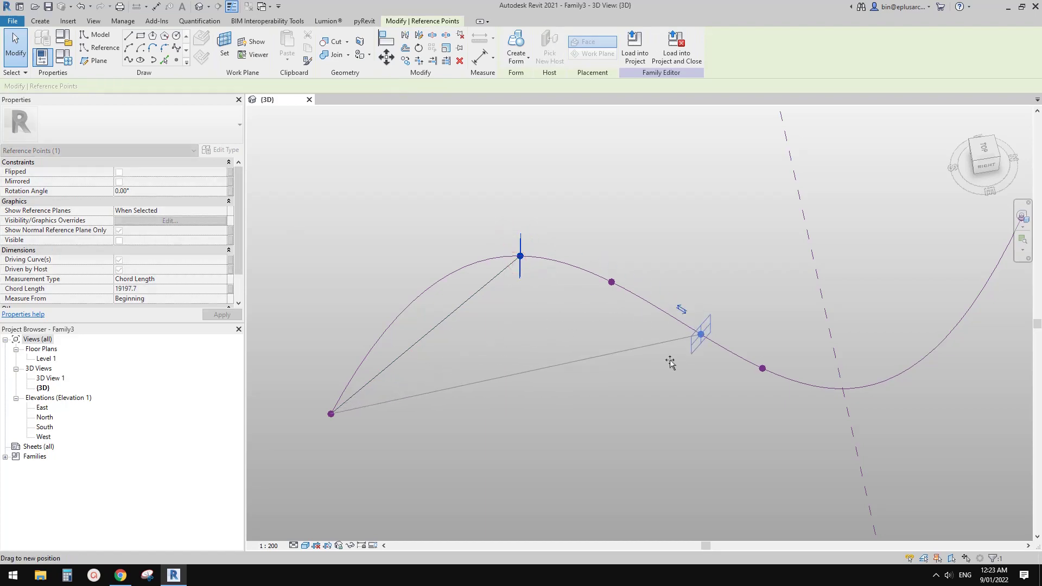
middle_drag(570, 321, 524, 322)
key(Escape)
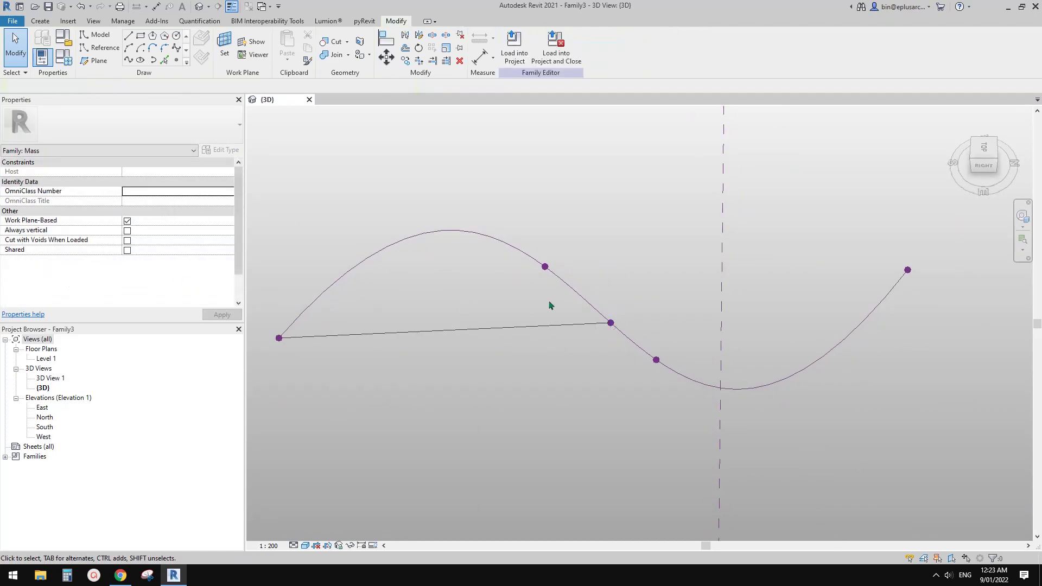
Select the hosted point and review its Measurement Type options.
click(610, 324)
shift+middle_drag(610, 323, 602, 320)
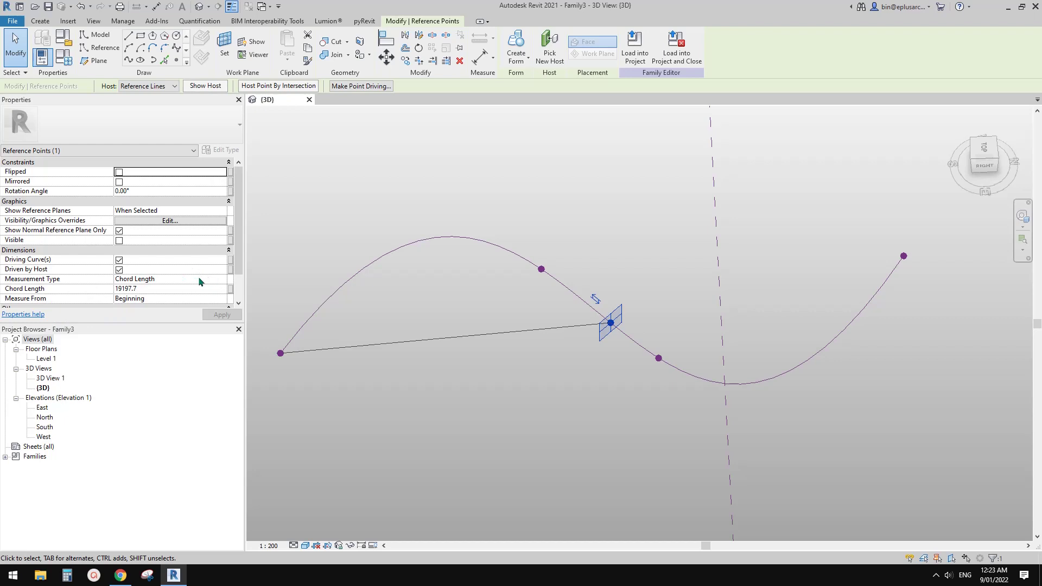
scroll(234, 270, down, 1)
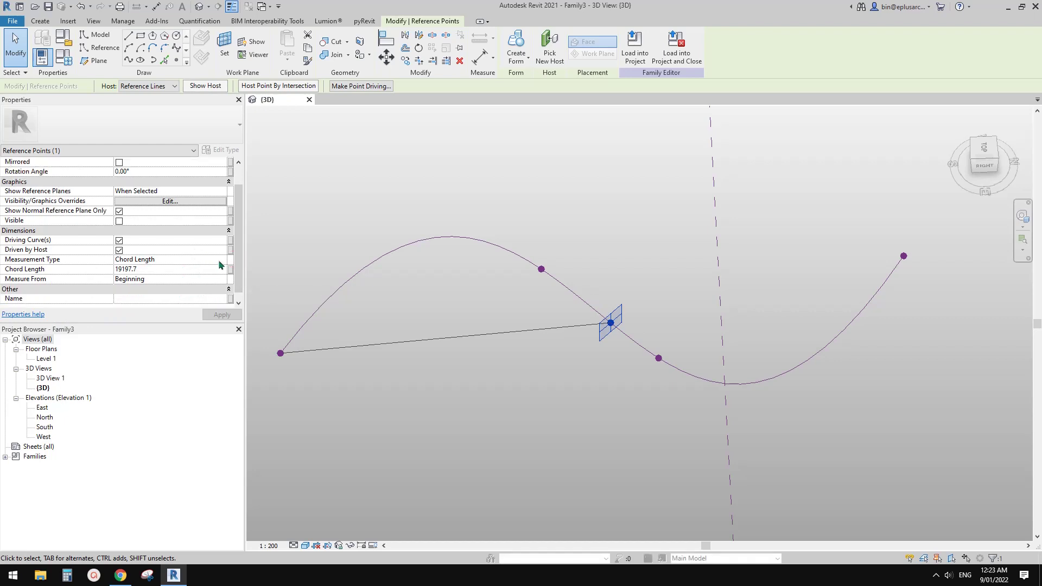
click(222, 260)
click(223, 261)
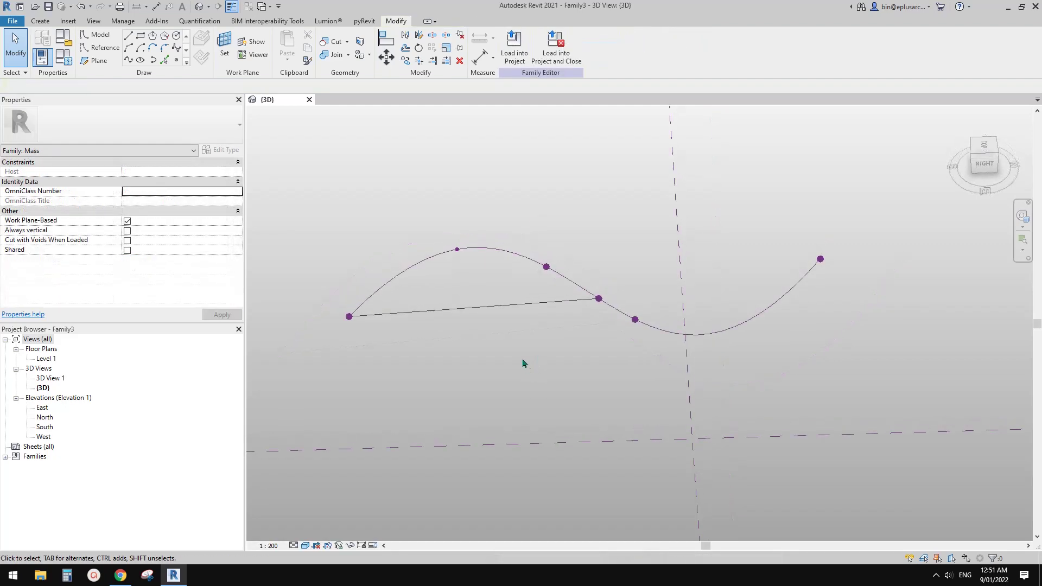
Check the point near the first peak: Normalized Curve Parameter 0.191635.
middle_drag(523, 360, 526, 368)
middle_drag(476, 277, 431, 296)
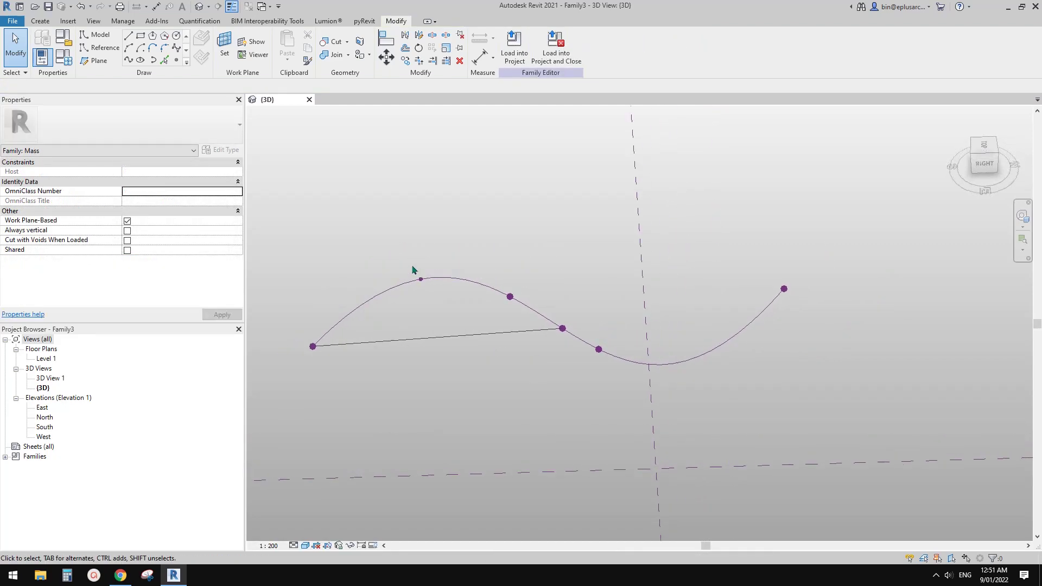
drag(408, 257, 437, 294)
middle_drag(500, 375, 491, 374)
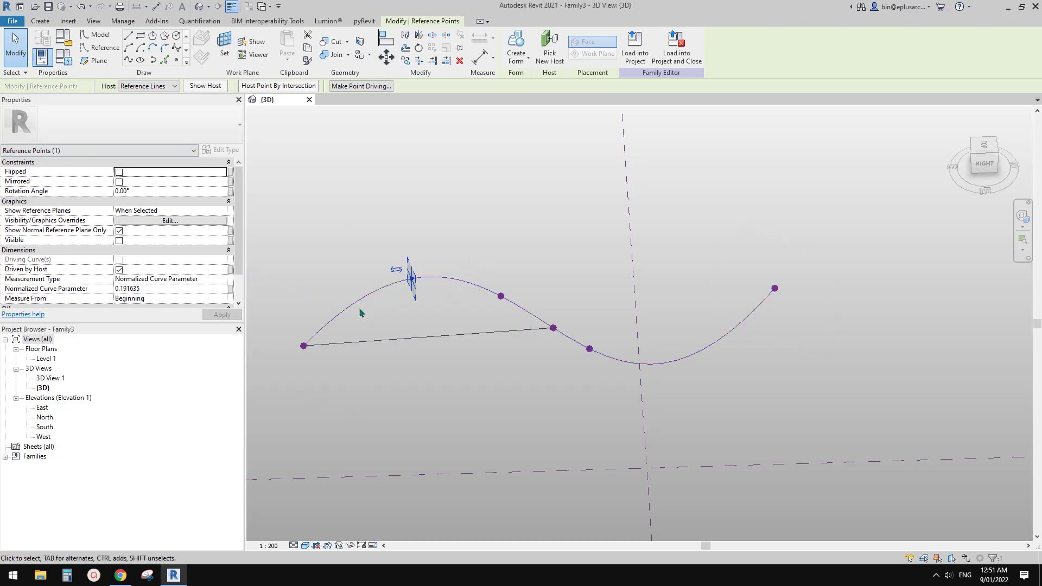
middle_drag(715, 287, 376, 298)
scroll(566, 288, down, 1)
click(567, 286)
scroll(612, 290, down, 2)
scroll(549, 286, up, 2)
middle_drag(549, 286, 453, 231)
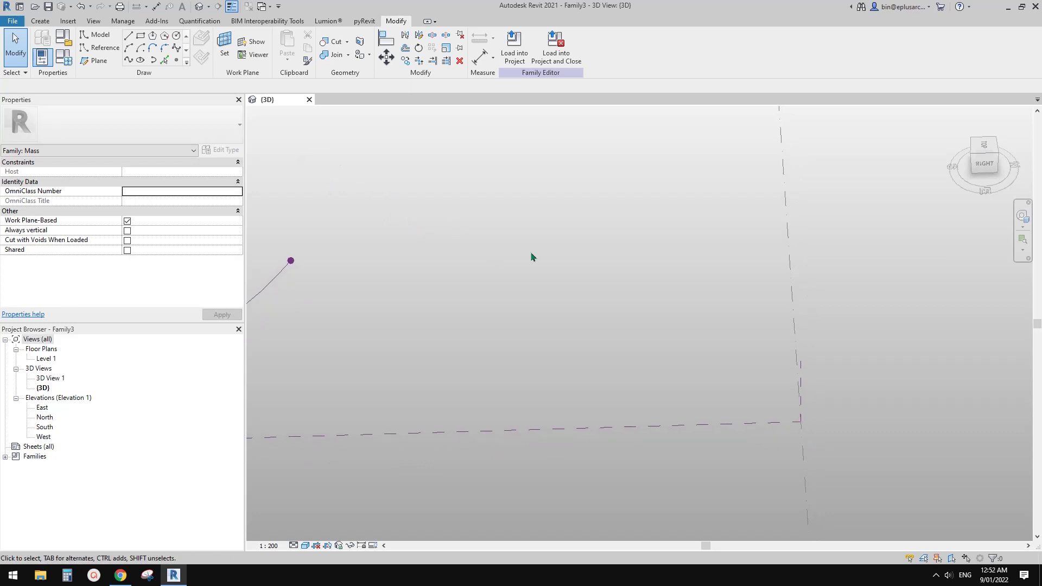
Start a spline-through-points reference line, then cancel it and leave plane-picking mode.
middle_drag(539, 266, 546, 268)
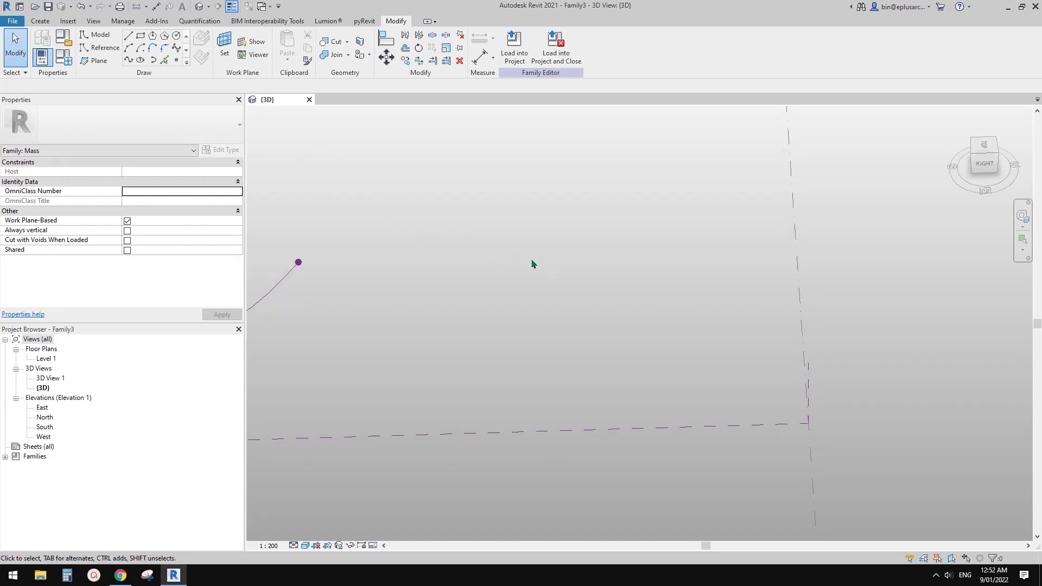
click(101, 48)
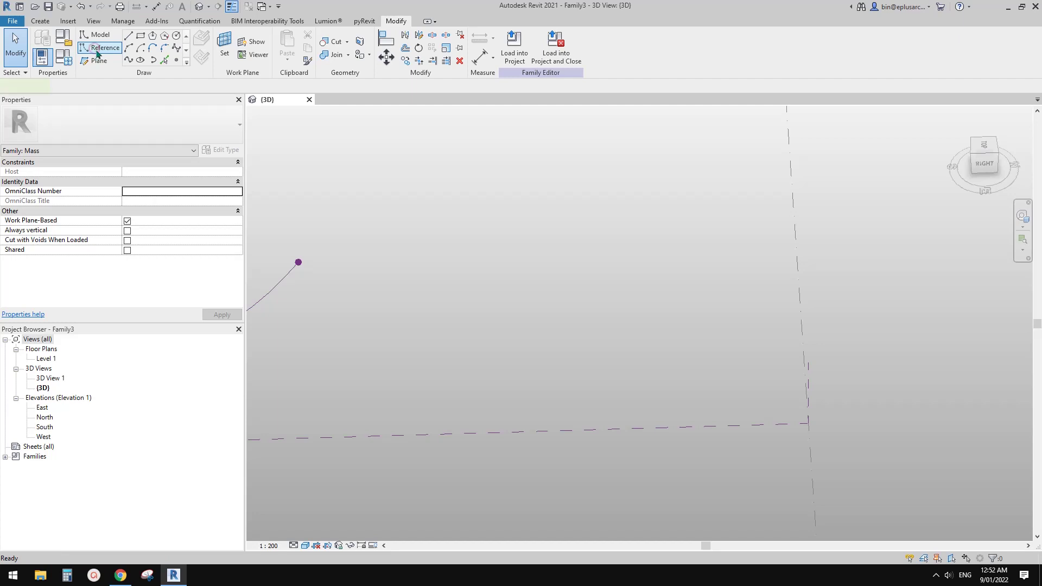
click(128, 61)
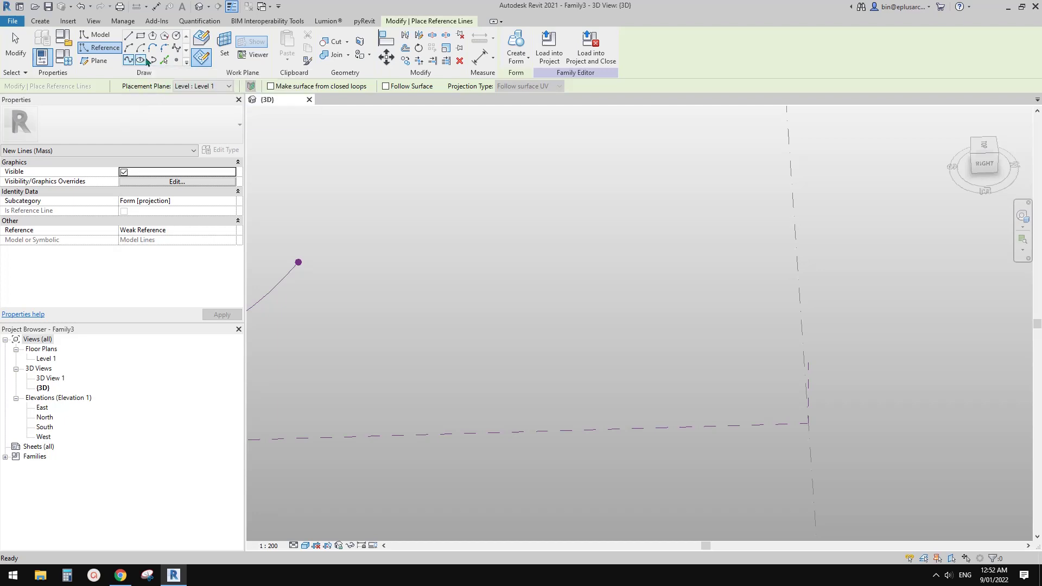
key(Escape)
key(Escape)
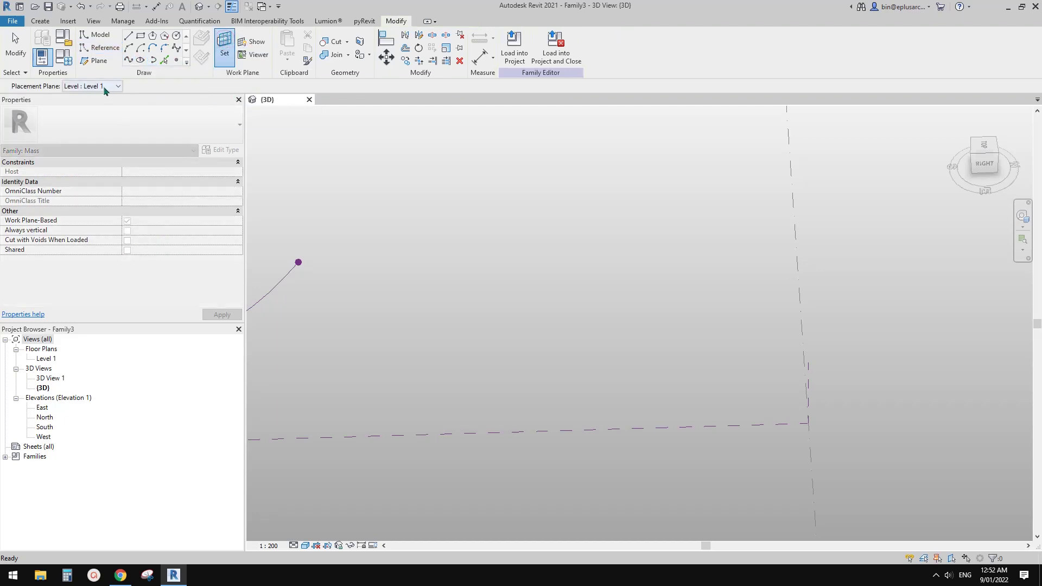
middle_drag(634, 233, 614, 246)
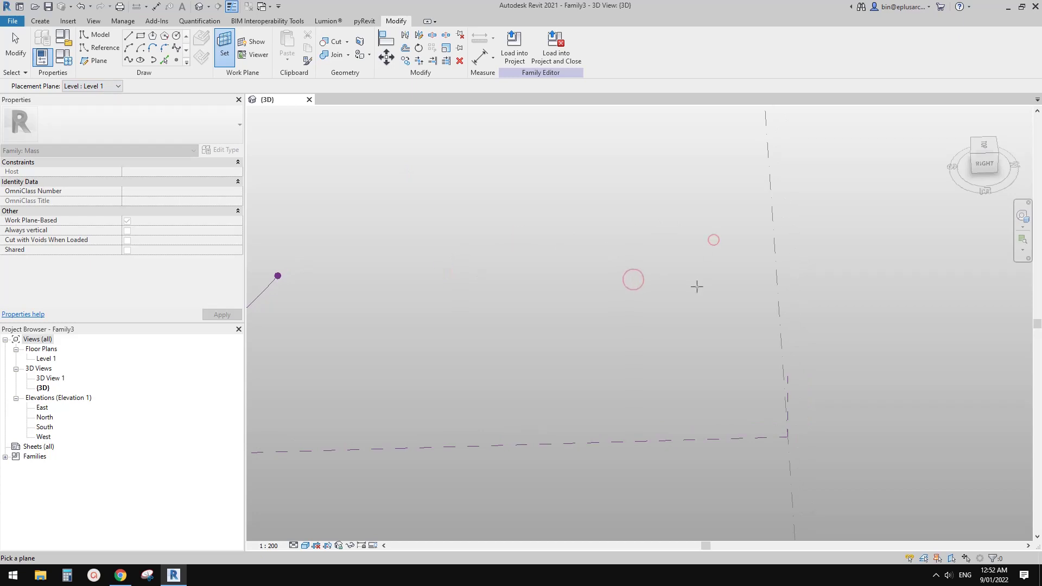
click(559, 273)
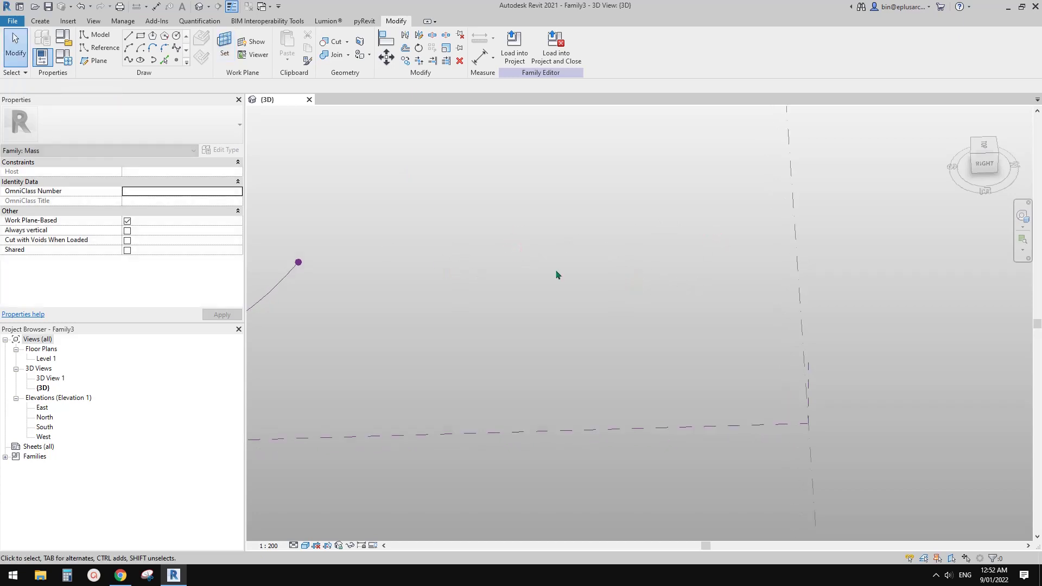
Set the work plane and draw a four-point S-shaped spline reference line.
click(100, 48)
click(219, 52)
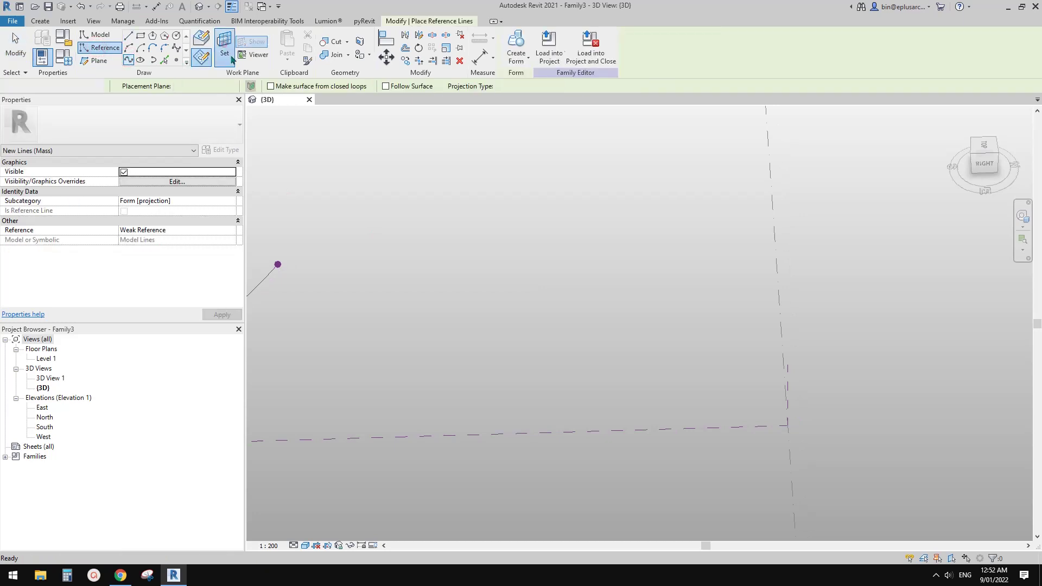
click(95, 86)
click(93, 107)
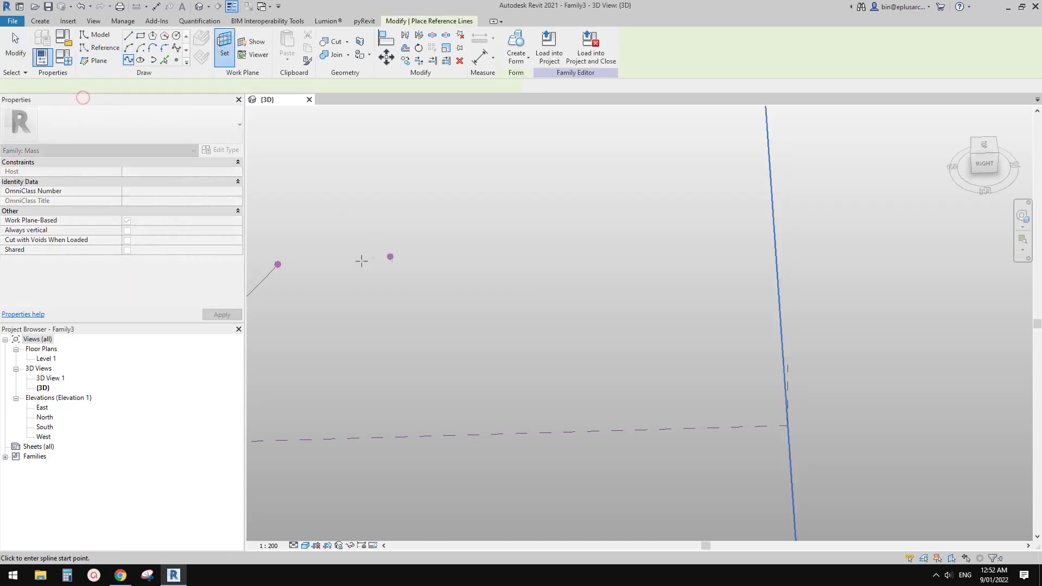
click(344, 274)
click(445, 233)
click(550, 299)
click(649, 240)
key(Escape)
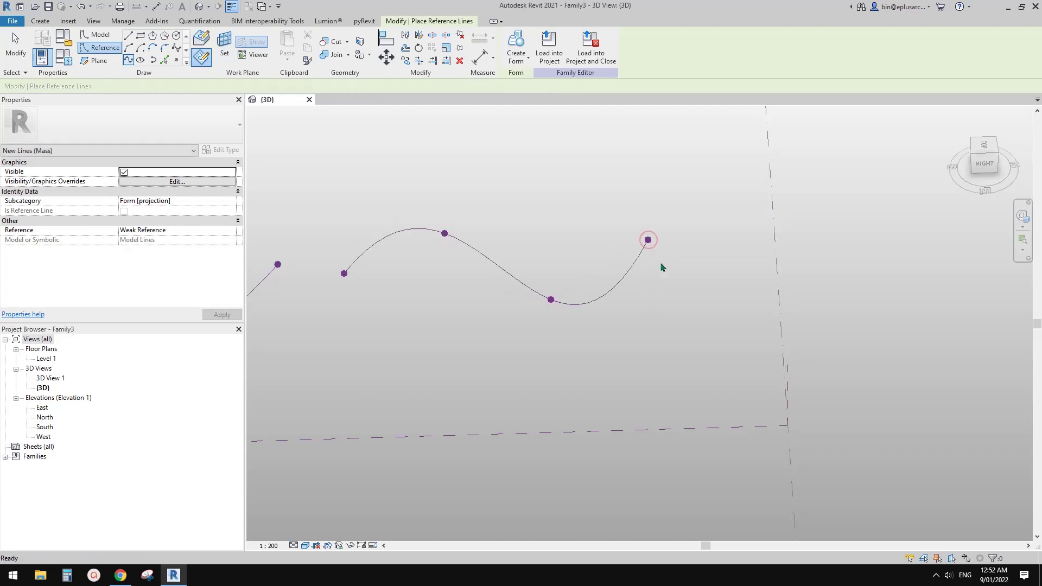
key(Escape)
middle_drag(466, 294, 561, 305)
scroll(561, 305, up, 2)
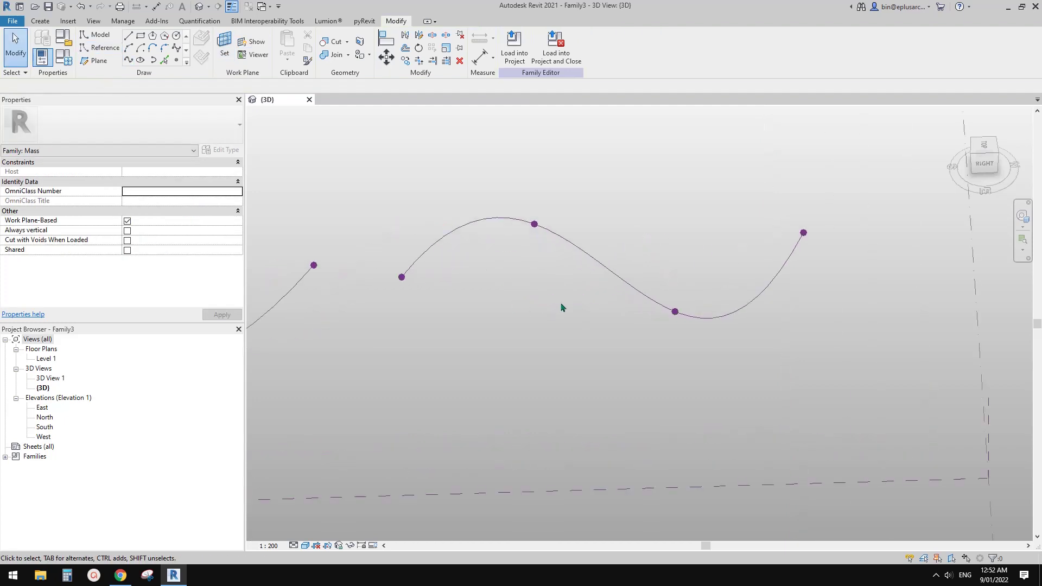
Select the new spline and apply Divide Path to it.
click(575, 256)
shift+middle_drag(575, 263, 593, 312)
scroll(586, 310, up, 2)
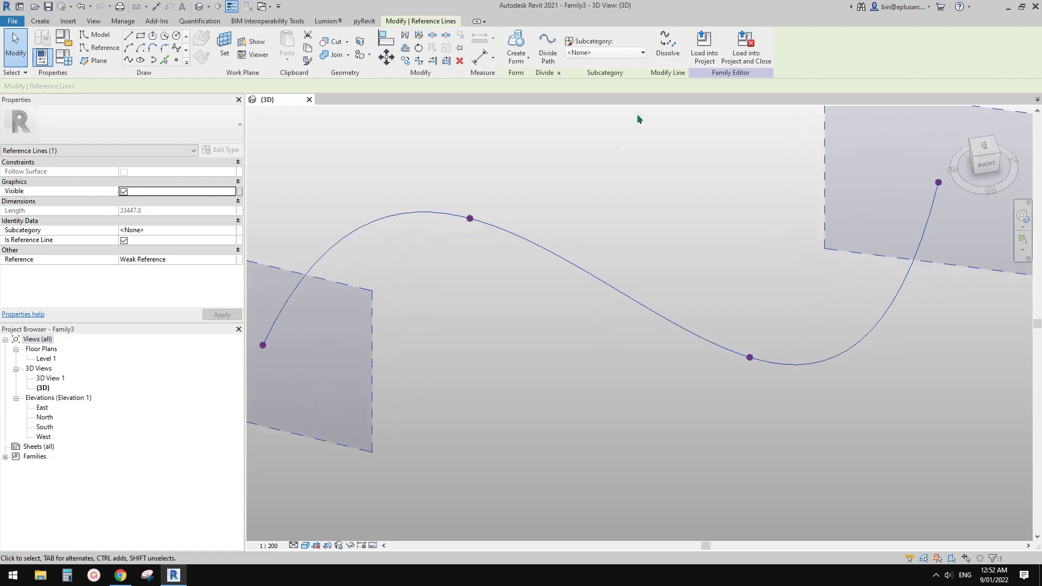
click(547, 53)
scroll(568, 150, down, 1)
shift+middle_drag(549, 229, 542, 268)
Inspect the divided path's Nodes properties: Fixed Number, 6 nodes, Chord Length.
click(498, 296)
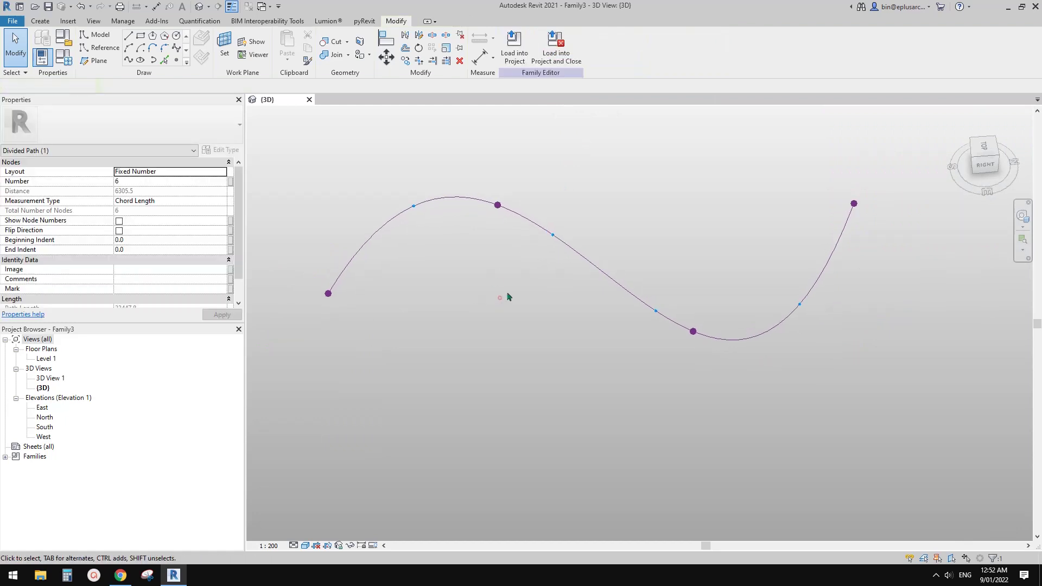
middle_drag(619, 215, 603, 237)
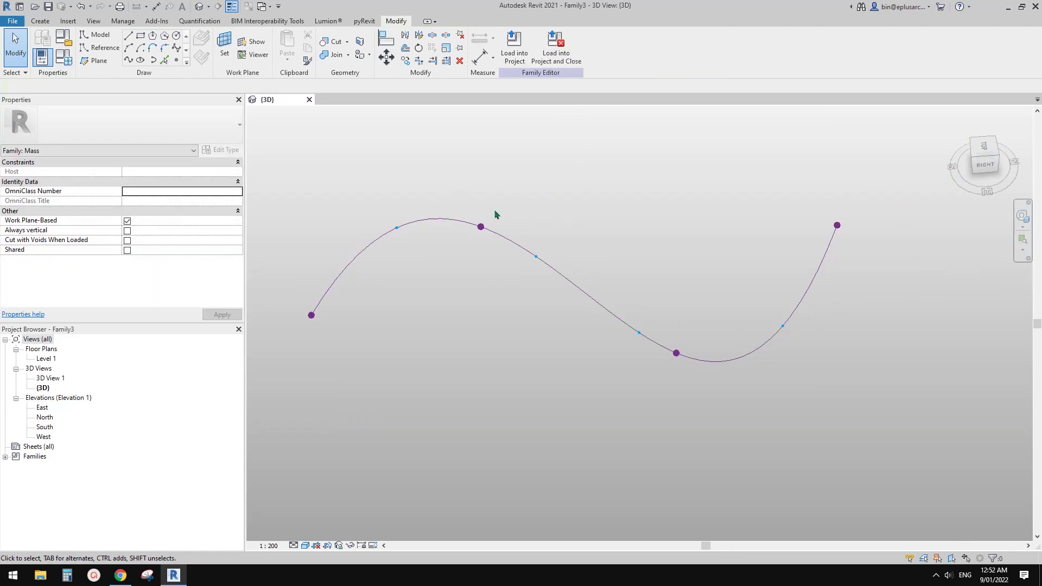
click(441, 223)
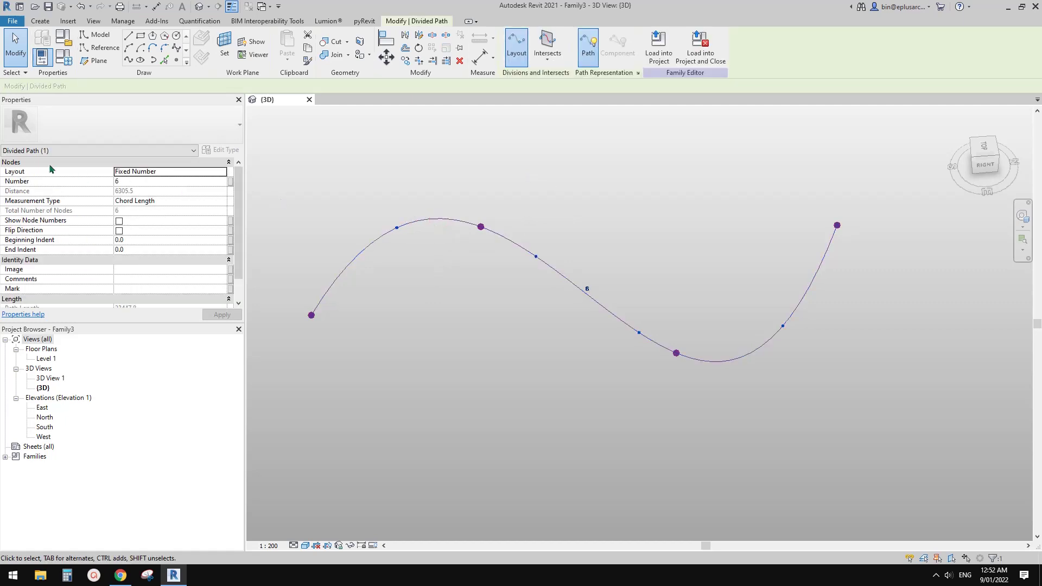
click(445, 292)
click(447, 222)
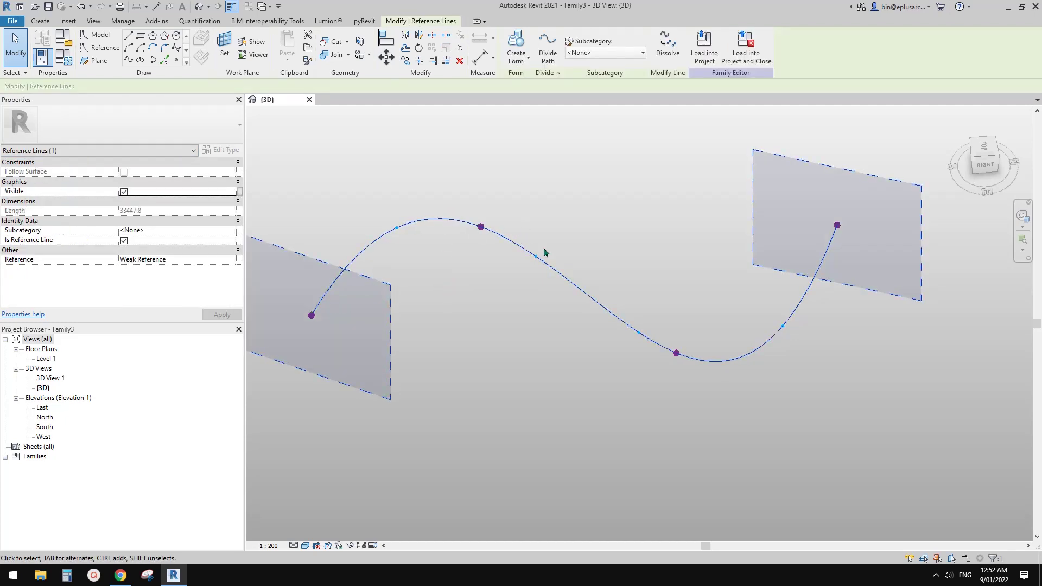
click(520, 335)
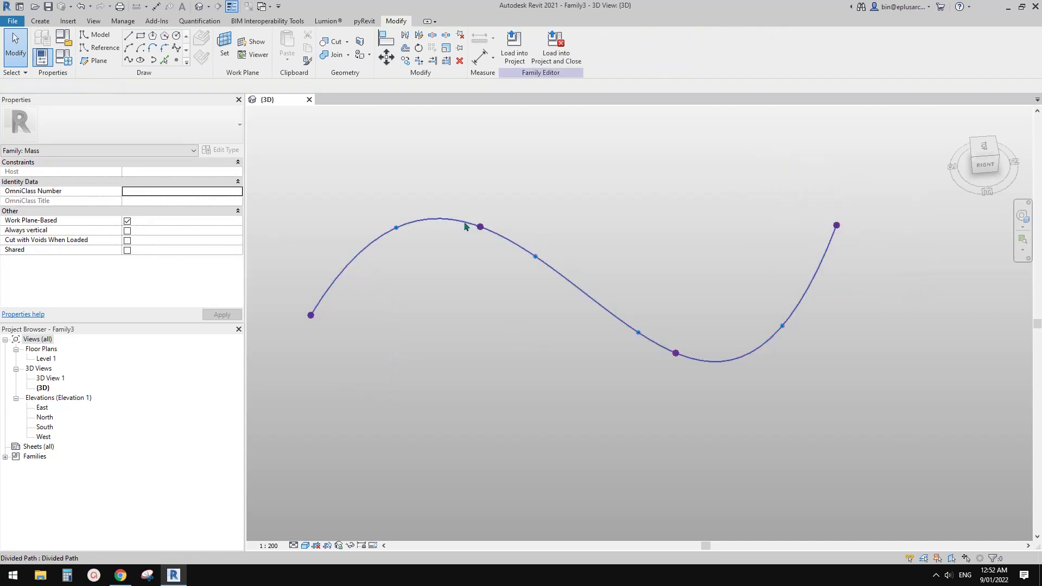
click(445, 222)
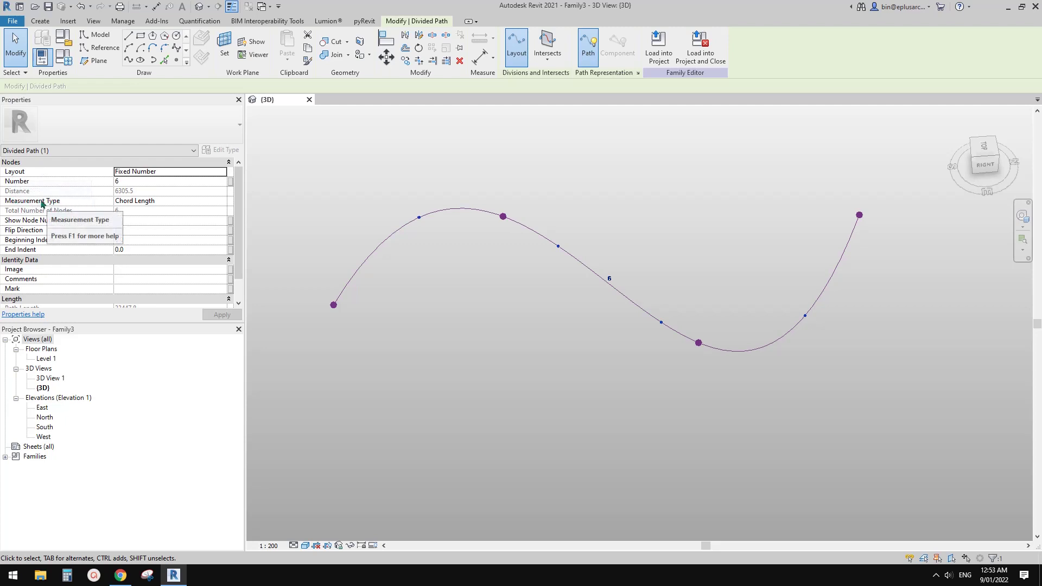
Review the divided path's measurement type choices without changing them.
click(220, 201)
click(221, 200)
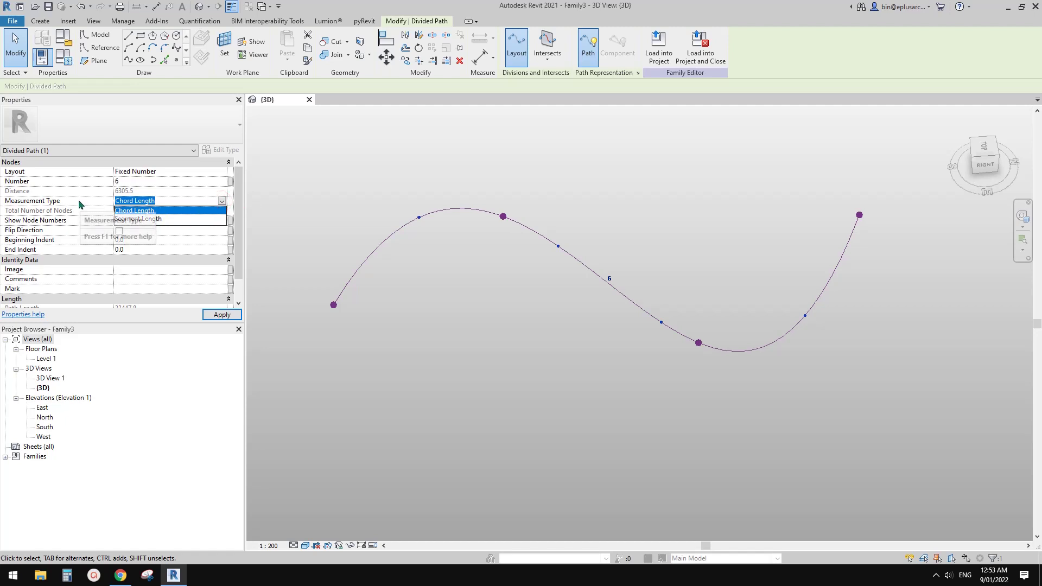
scroll(433, 178, down, 1)
middle_drag(449, 205, 454, 211)
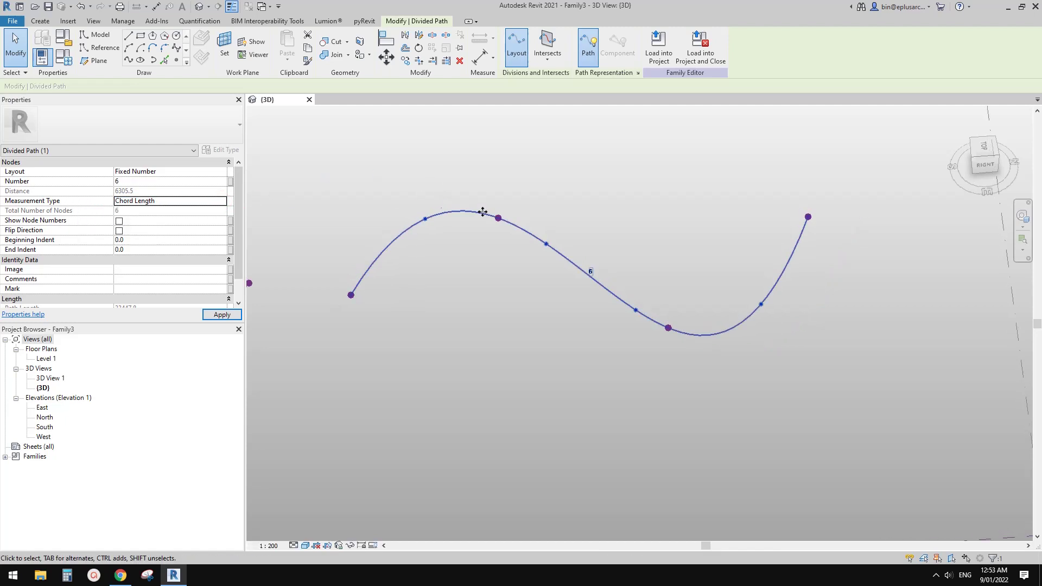
scroll(482, 213, up, 3)
key(Escape)
Change the path's node count label to 8, then set Number to 10 nodes.
click(470, 218)
scroll(467, 226, down, 1)
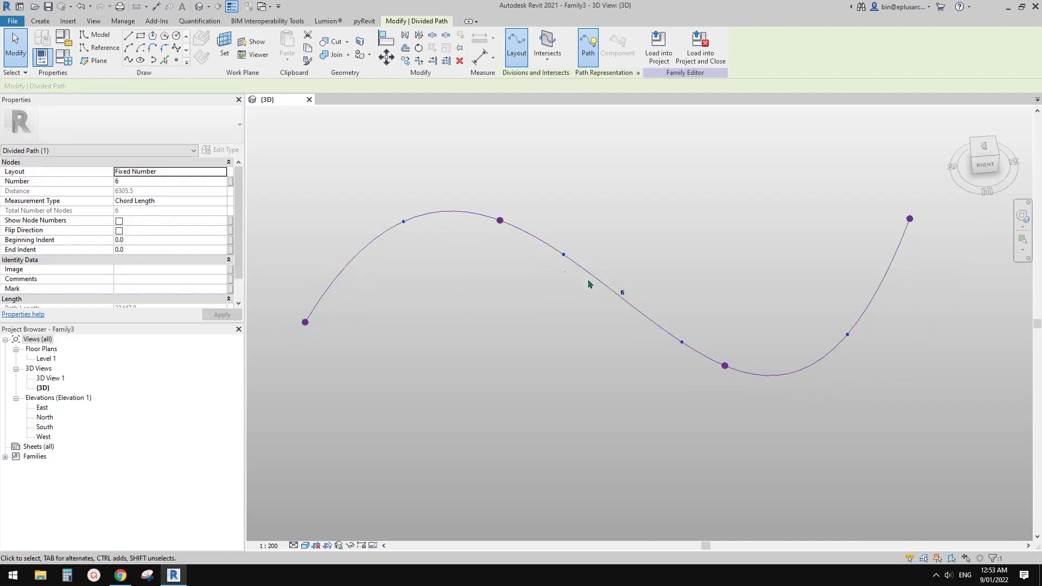
click(622, 293)
text(8)
key(Return)
click(135, 182)
text(10)
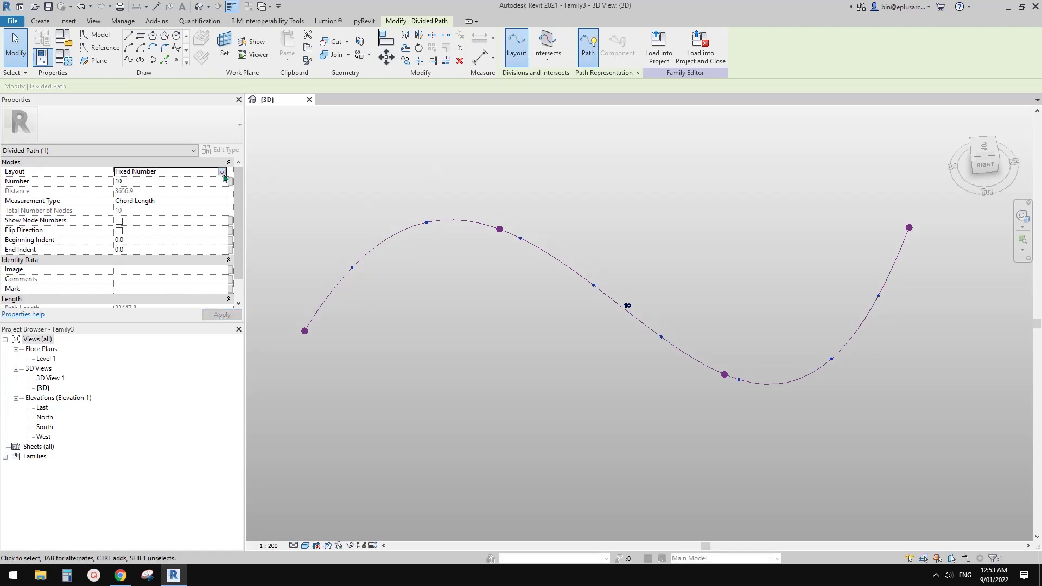
click(224, 173)
click(223, 173)
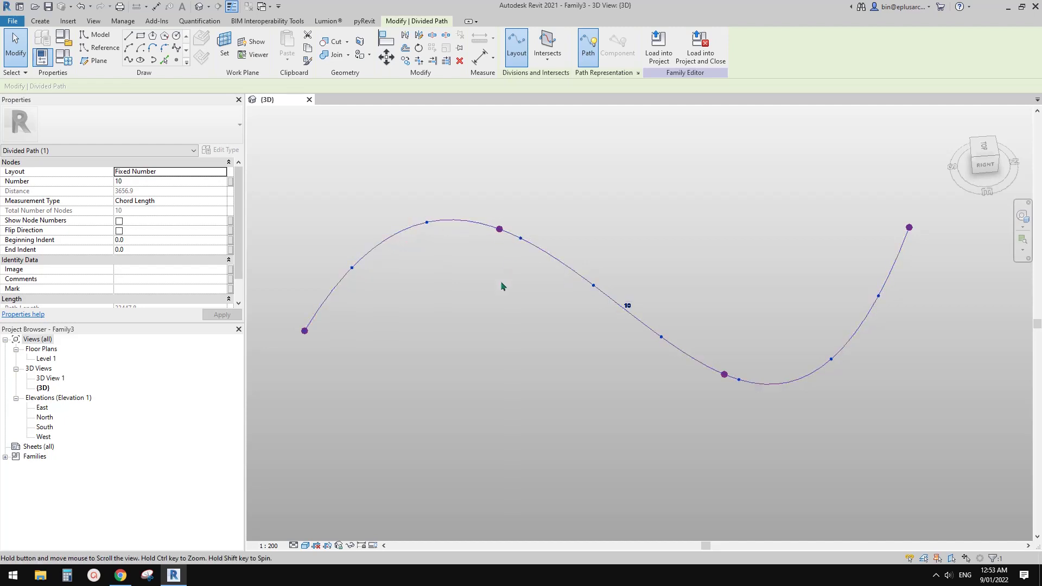
Switch the measurement type to Segment Length, triggering a 'Layout algorithm failed' error.
click(223, 203)
click(223, 203)
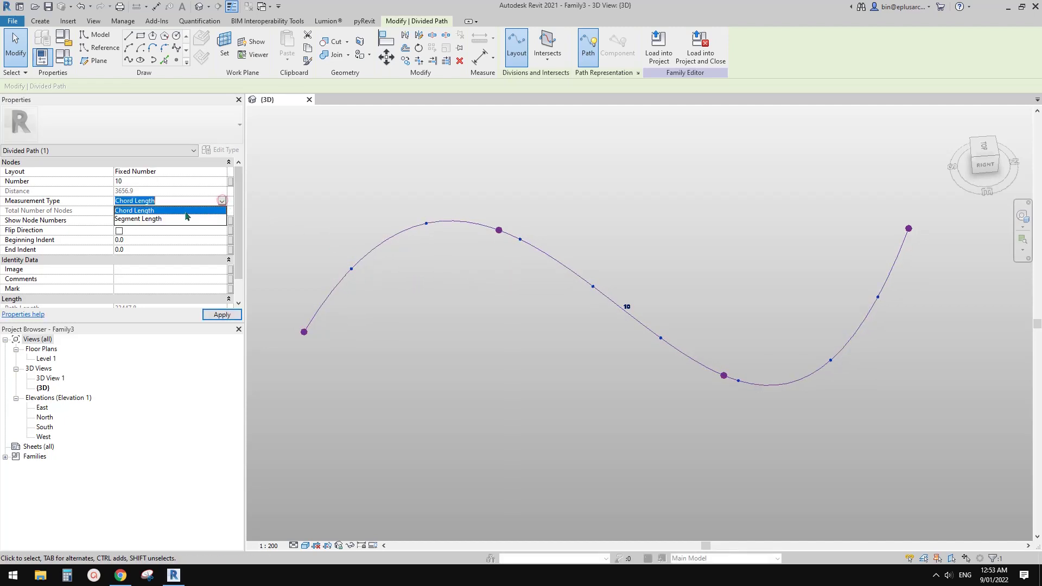
click(163, 216)
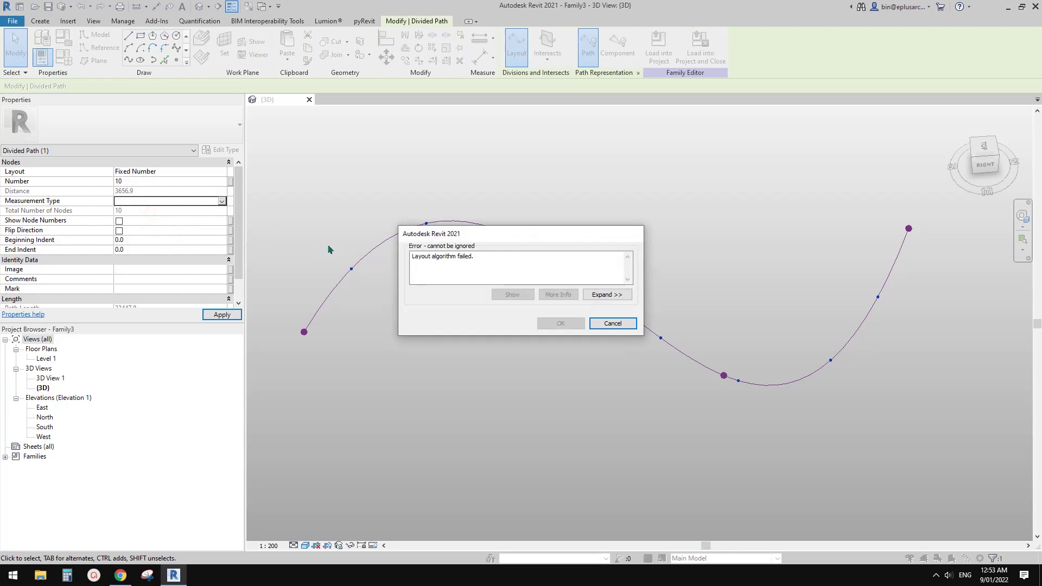
Dismiss the layout error and switch the divided path to a Fixed Distance layout of 3000.
click(613, 323)
middle_drag(441, 291, 478, 306)
click(222, 173)
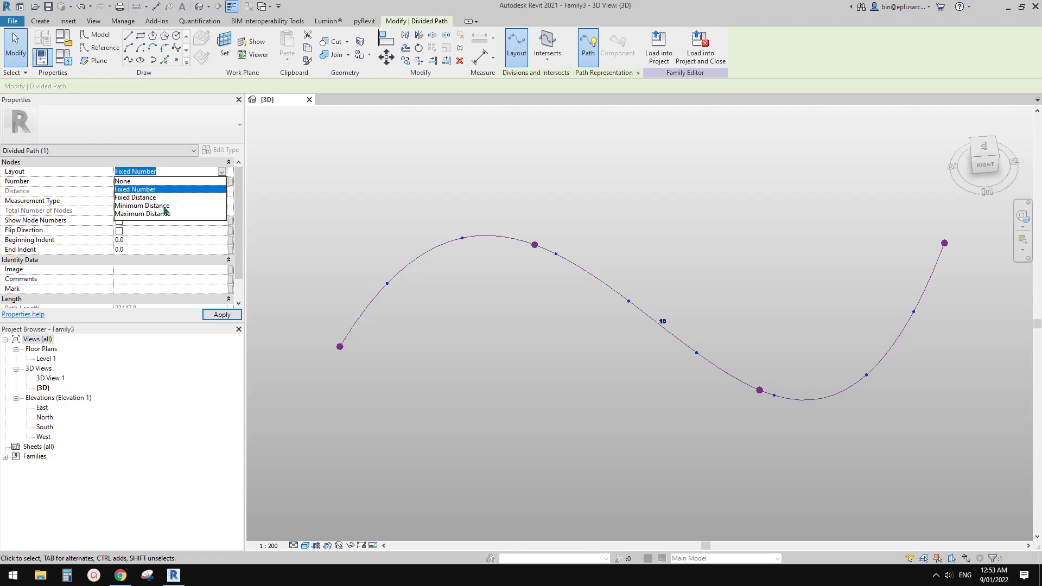
click(132, 198)
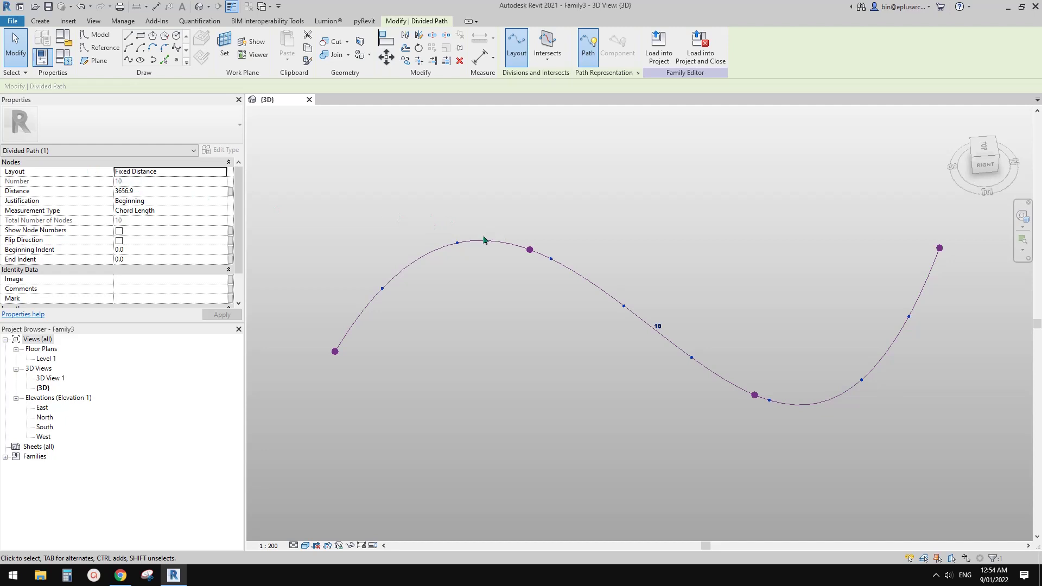
drag(485, 239, 482, 215)
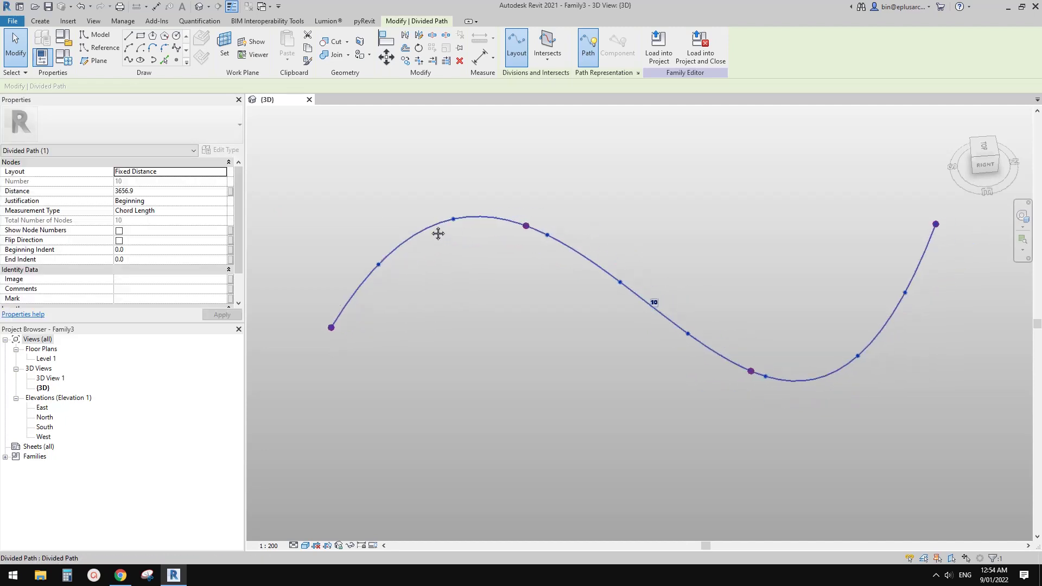
click(141, 193)
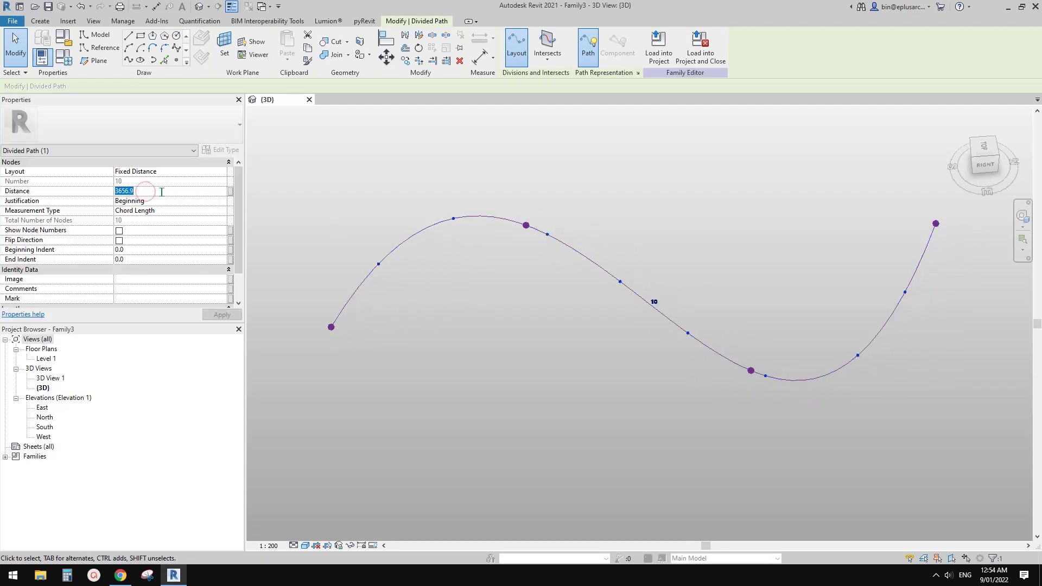
text(3000)
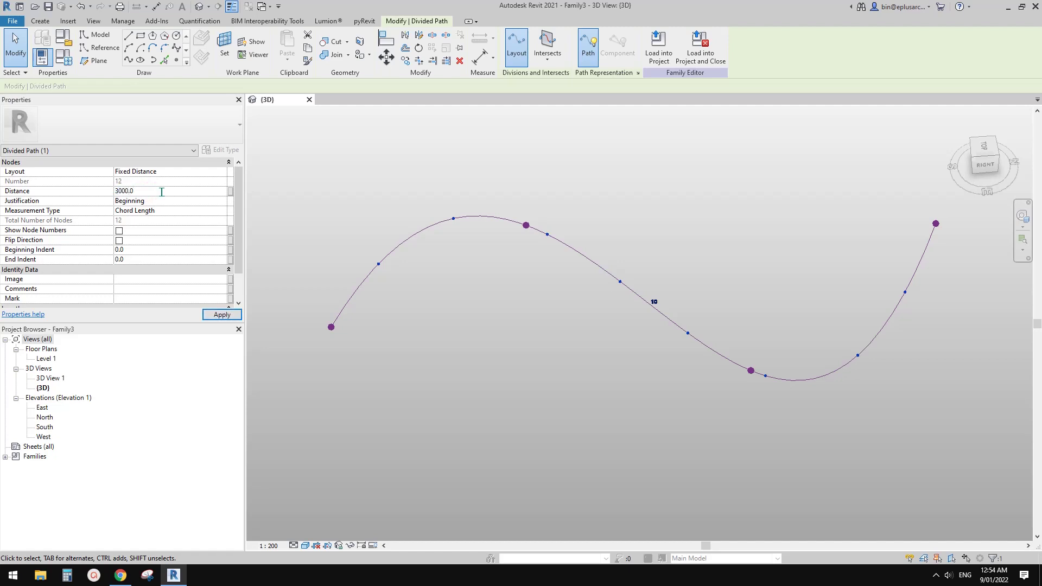
Orbit the view until the 12-node path reads as one arch, then start a model line.
middle_drag(404, 197, 407, 216)
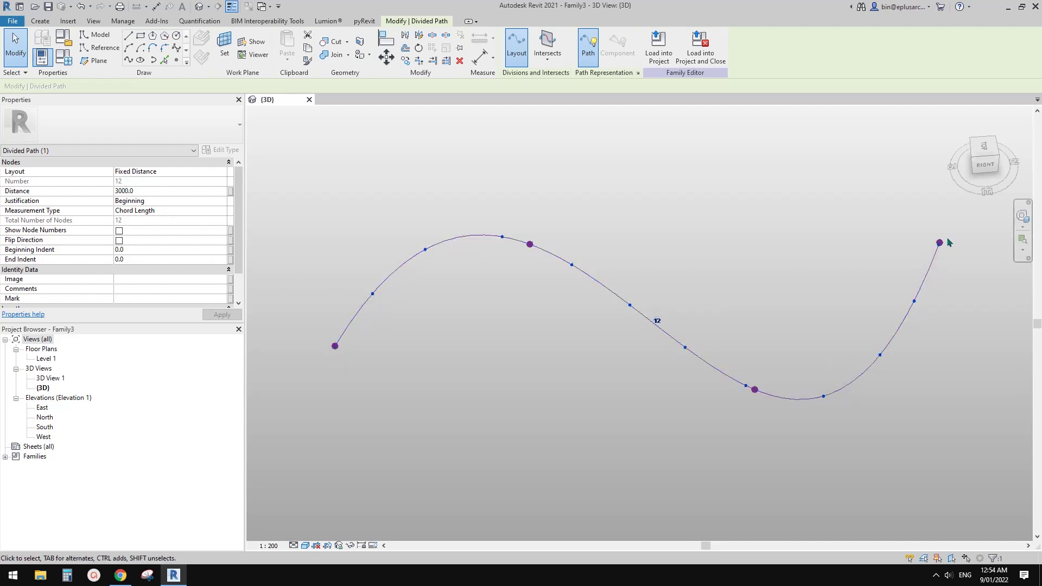
scroll(947, 244, up, 5)
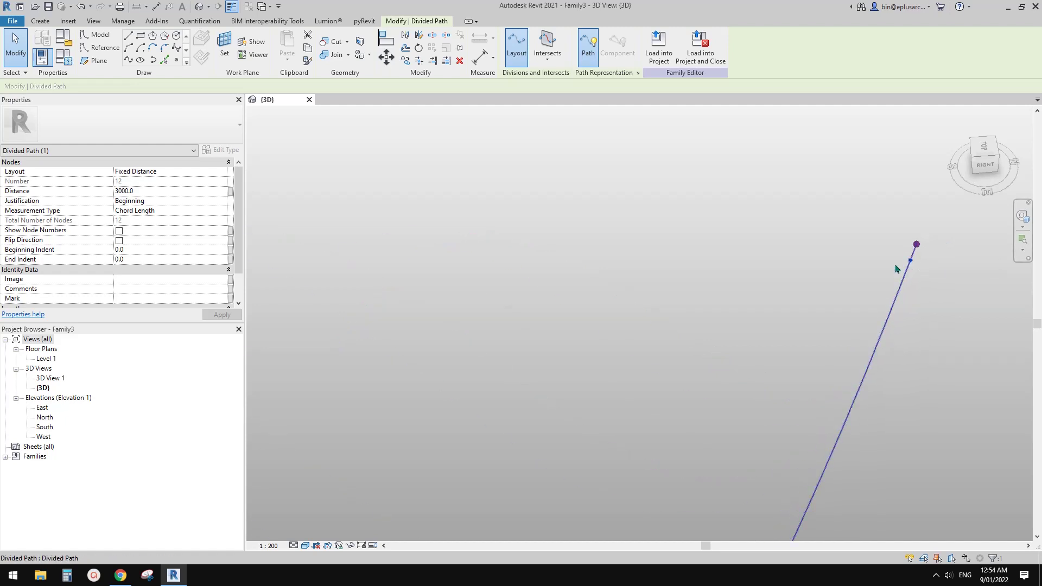
scroll(875, 295, down, 5)
middle_drag(382, 383, 549, 370)
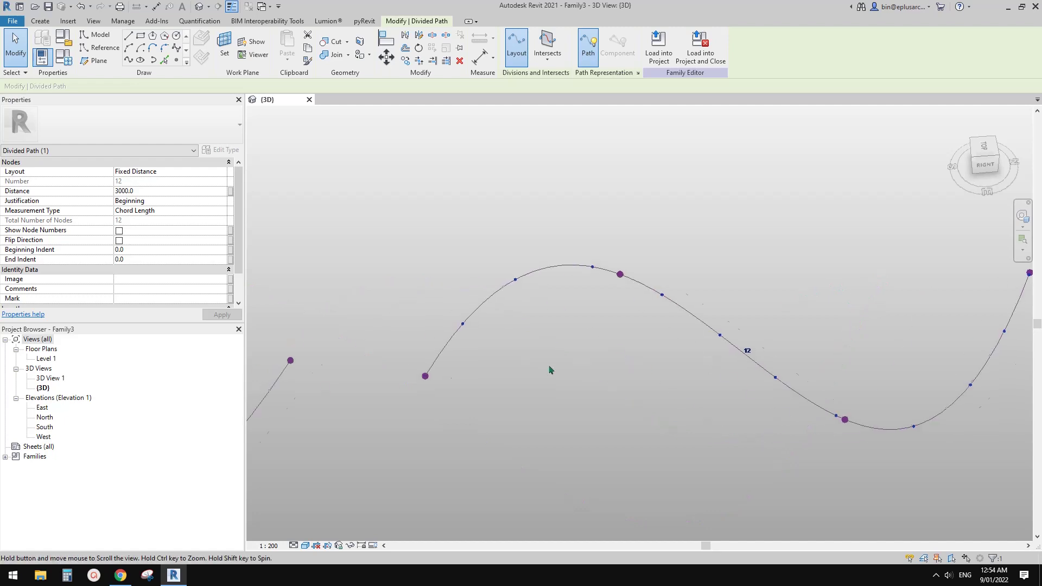
mouse_move(478, 369)
middle_down()
mouse_move(595, 368)
mouse_move(548, 374)
middle_up()
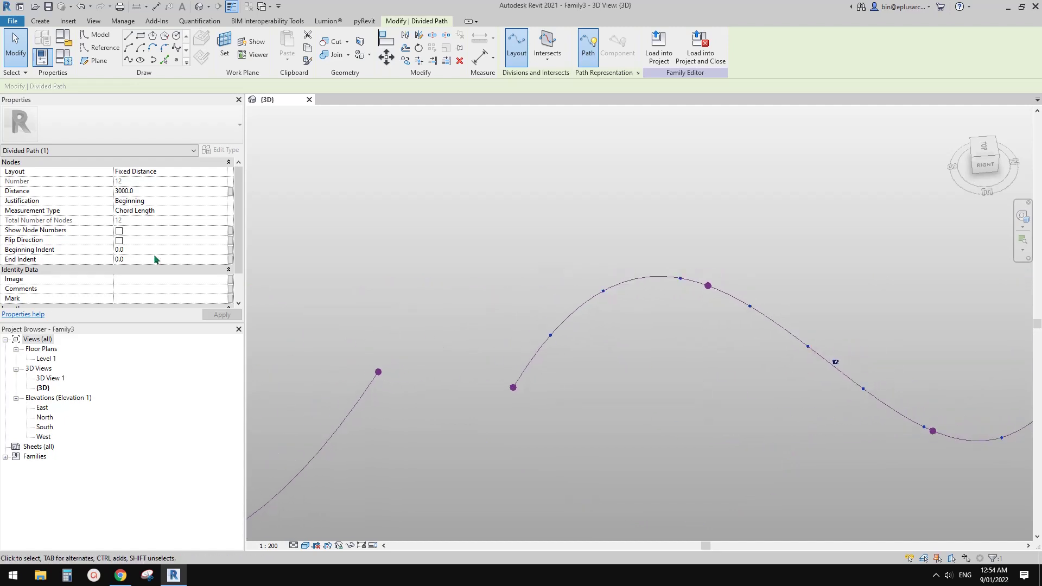
mouse_move(549, 315)
shift+middle_down()
mouse_move(572, 342)
mouse_move(358, 184)
shift+middle_up()
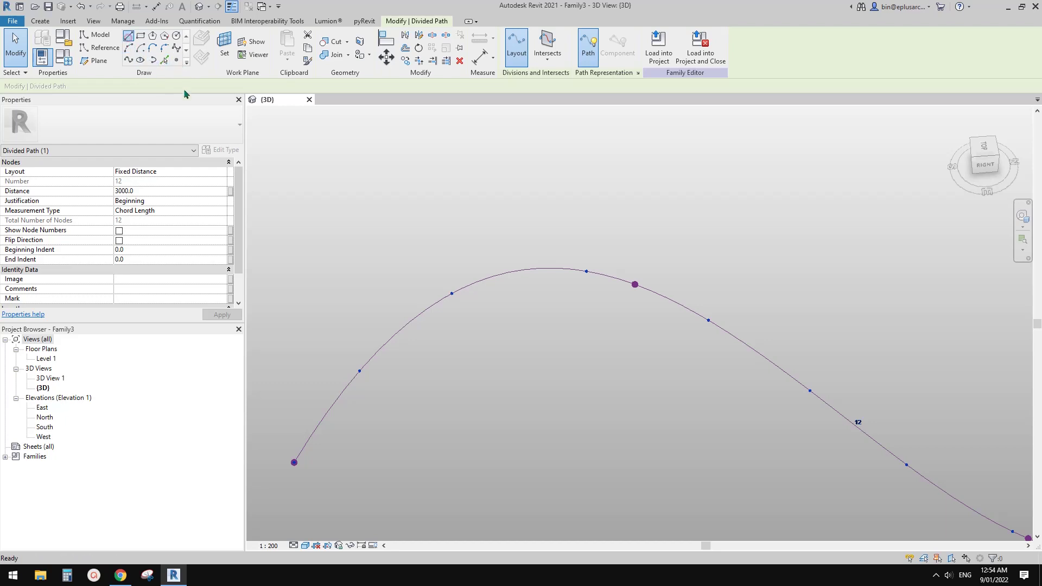
click(128, 35)
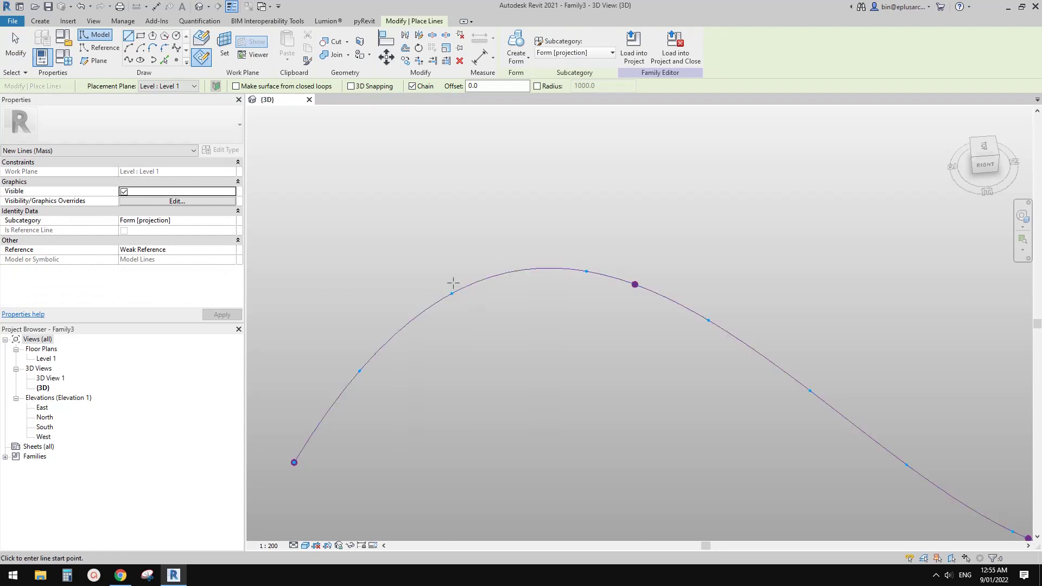
With 3D snapping on, draw a temporary line between two adjacent path nodes.
click(350, 86)
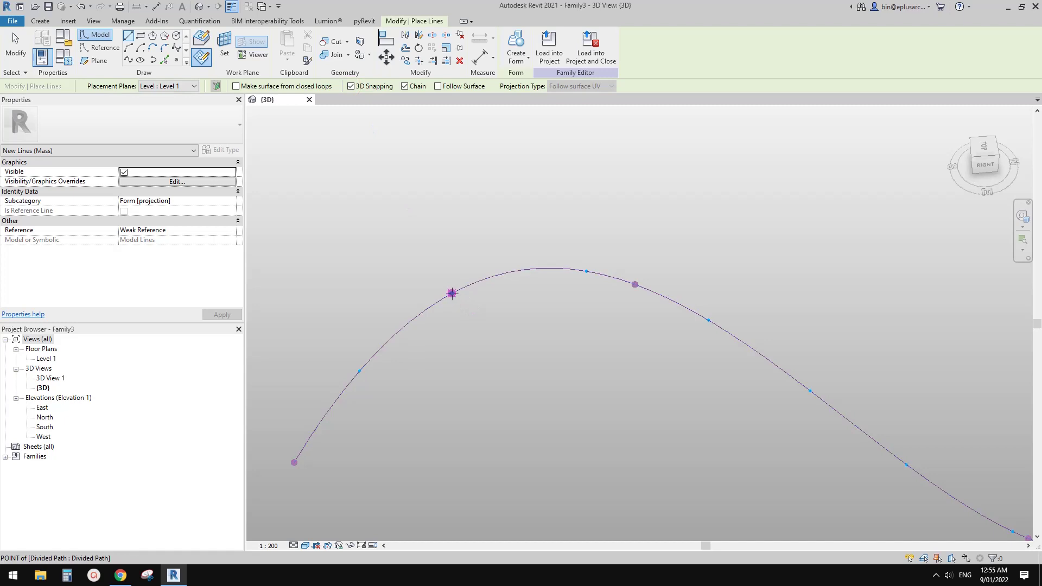
click(452, 294)
click(587, 271)
key(Escape)
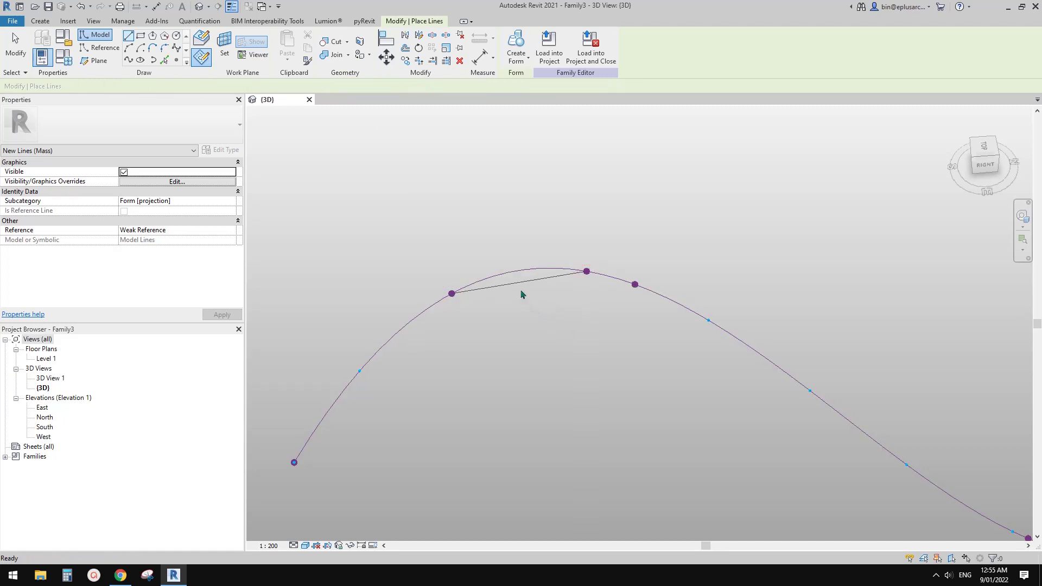
key(Escape)
Delete the temporary chord line and reselect the divided path.
click(517, 285)
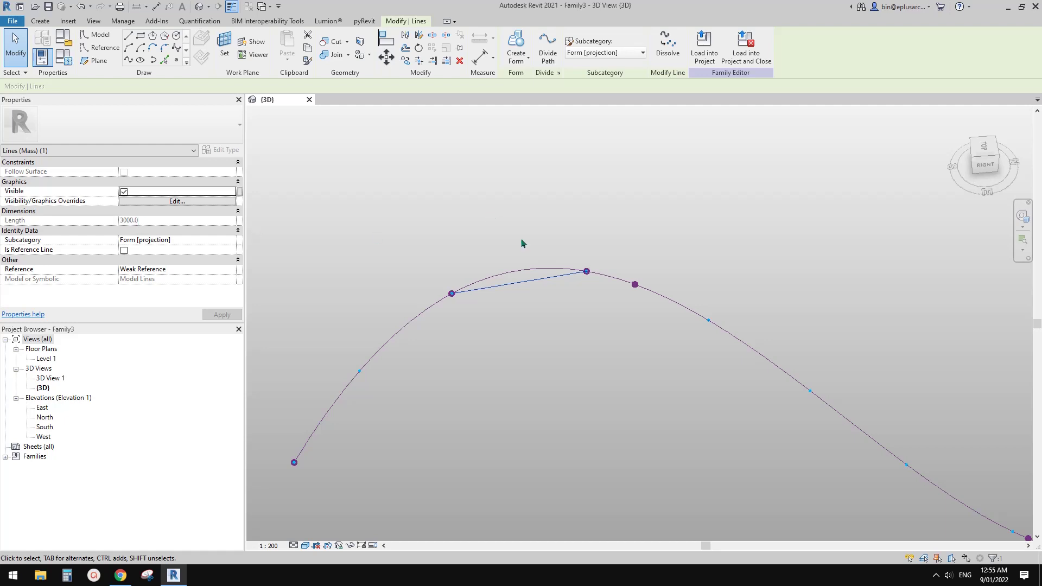
drag(406, 210, 602, 307)
key(Delete)
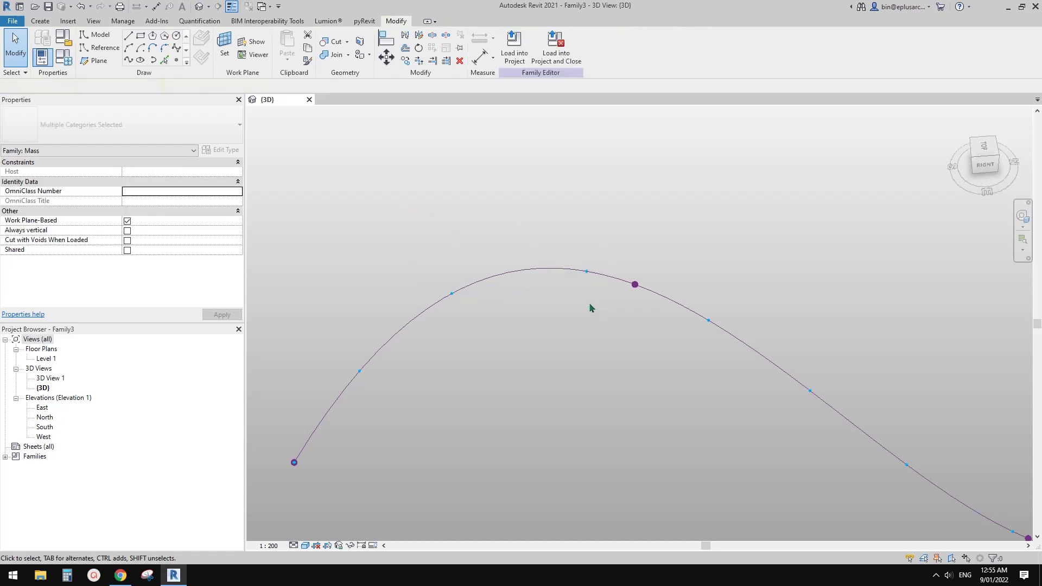
scroll(498, 318, down, 2)
middle_drag(498, 319, 470, 284)
click(472, 272)
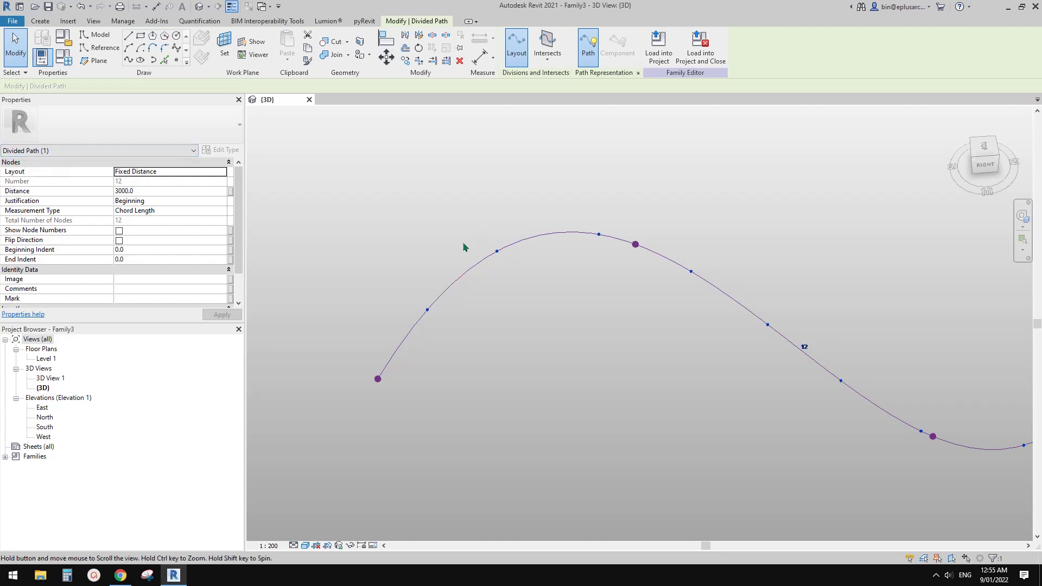
Change the divided path's Measurement Type to Segment Length.
middle_drag(463, 247, 461, 246)
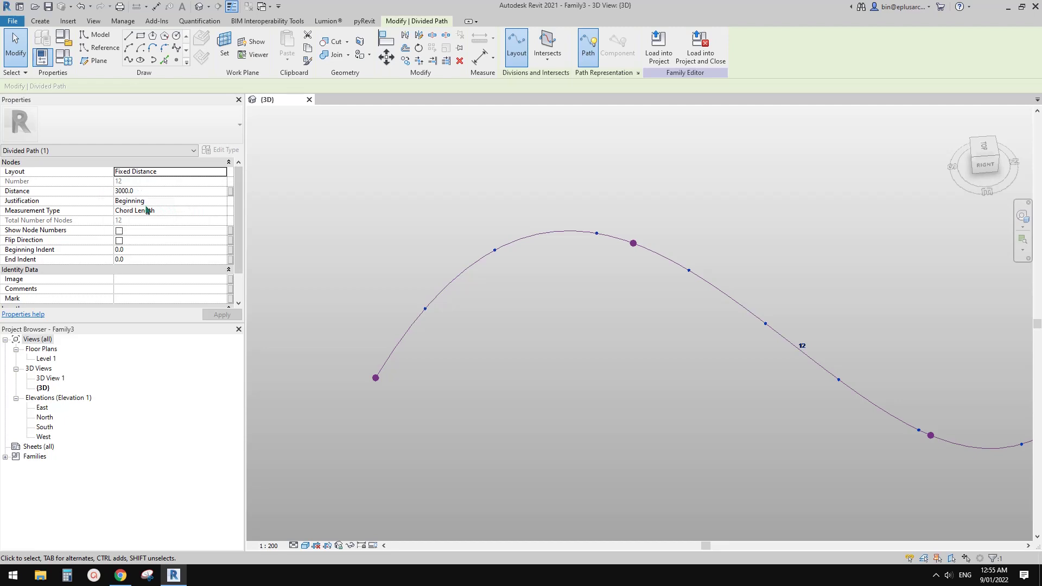
click(193, 209)
click(224, 212)
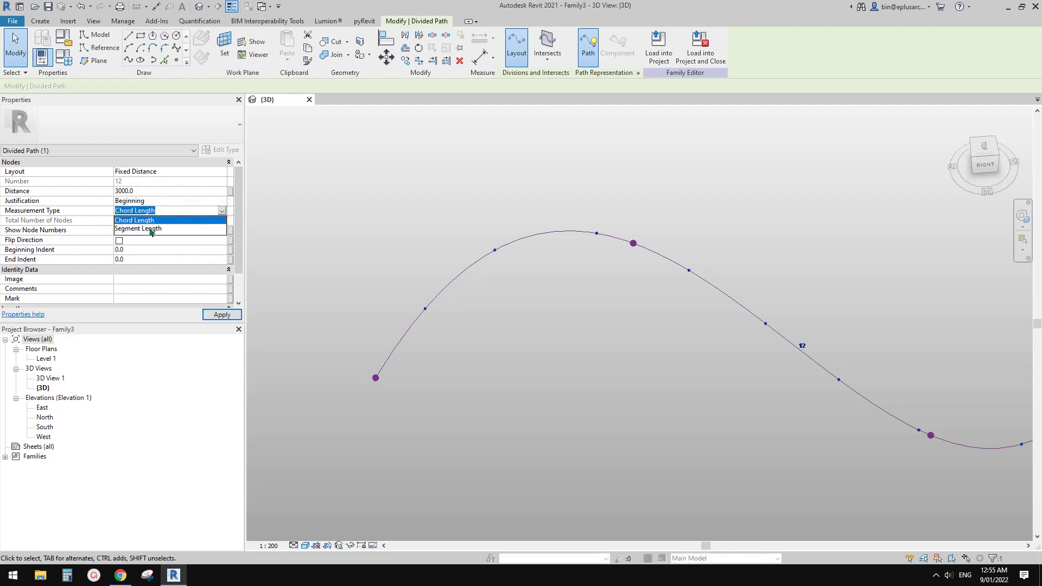
click(150, 230)
middle_drag(459, 299, 448, 275)
scroll(295, 268, down, 3)
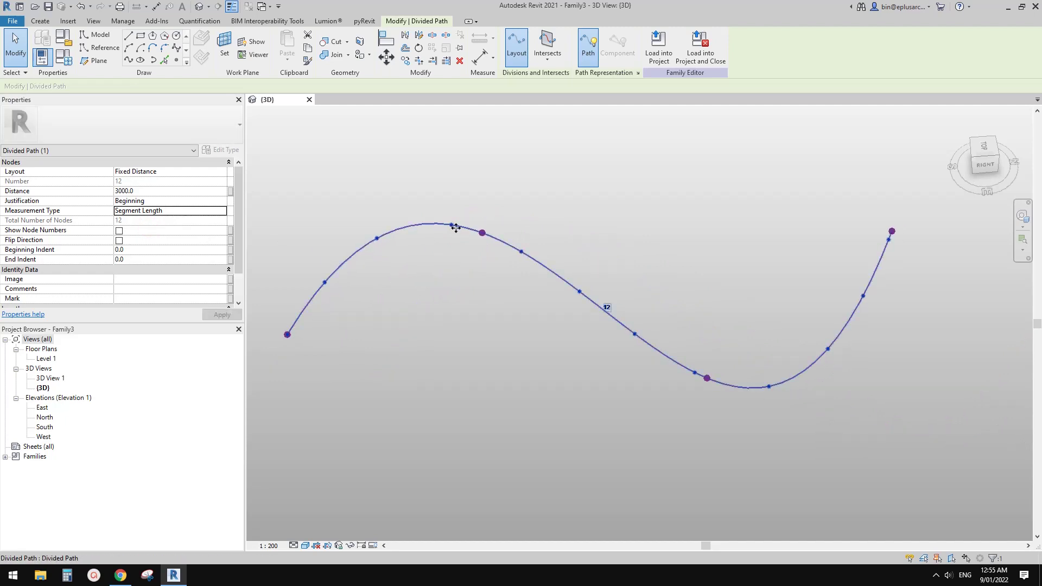
Toggle Measurement Type to Chord Length and back to Segment Length to compare node positions.
click(221, 211)
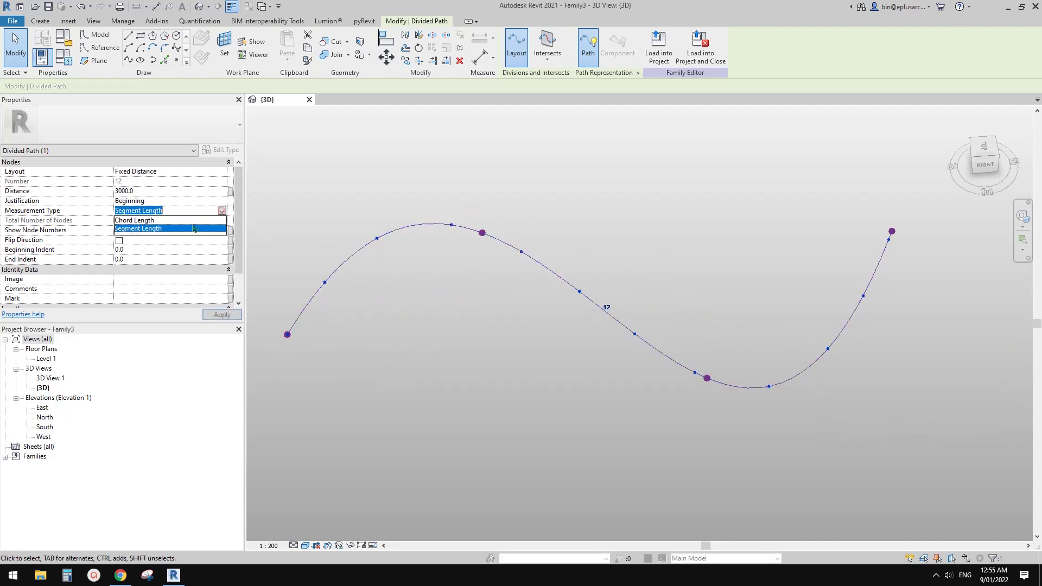
click(141, 220)
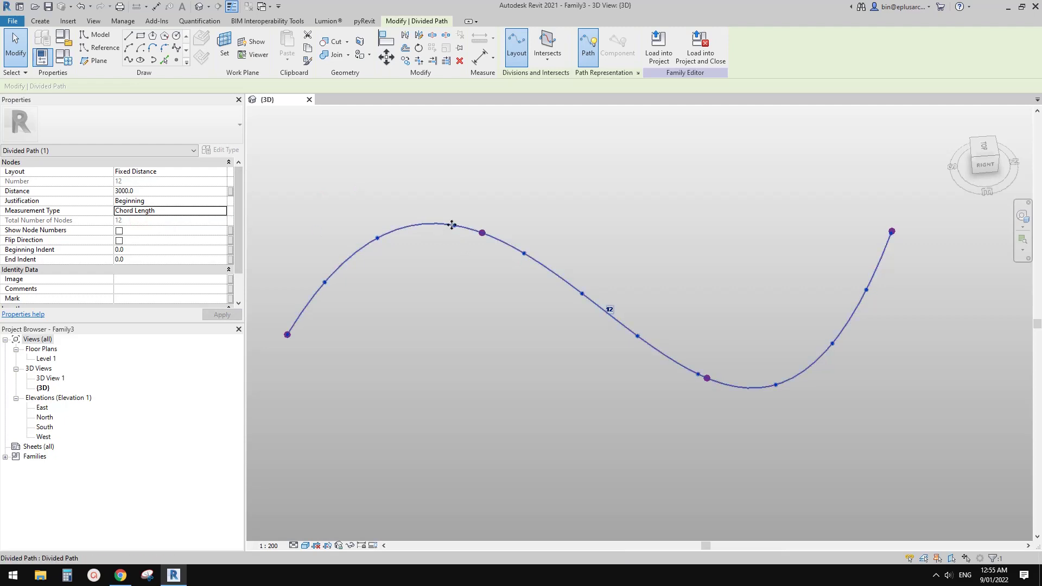
click(222, 211)
click(162, 230)
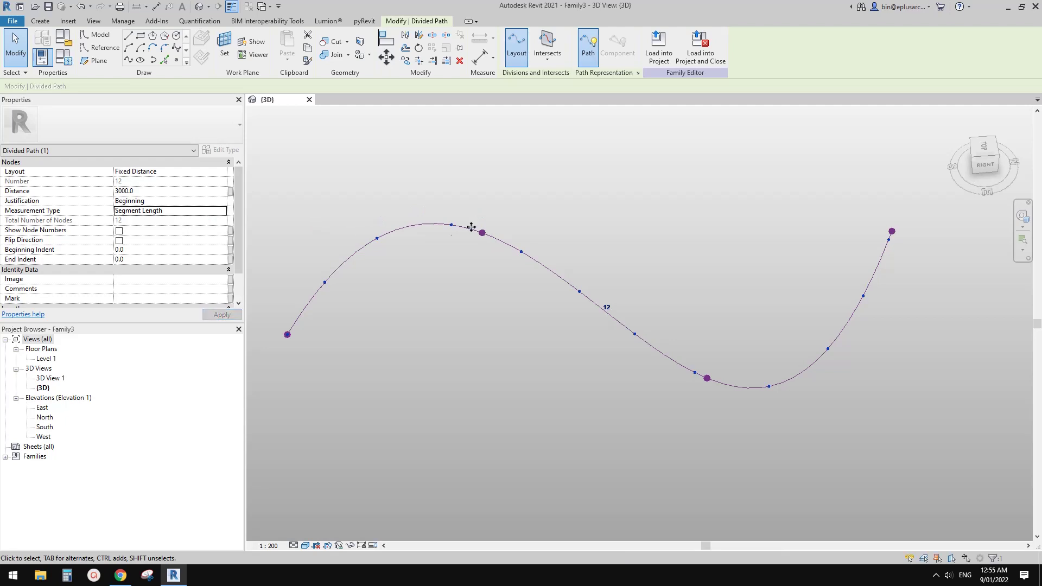
scroll(448, 272, up, 2)
scroll(421, 260, up, 1)
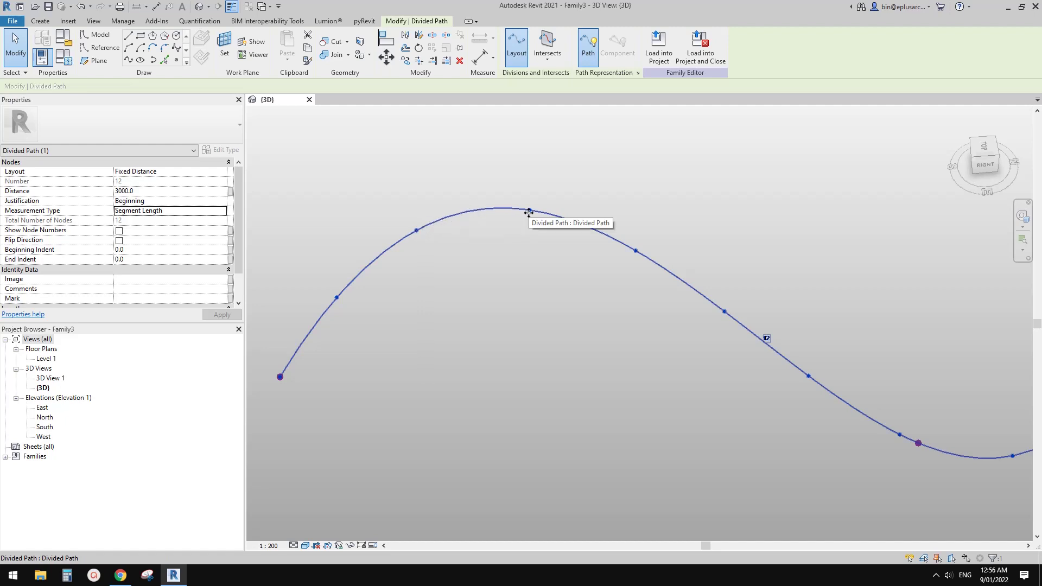
middle_drag(422, 267, 464, 284)
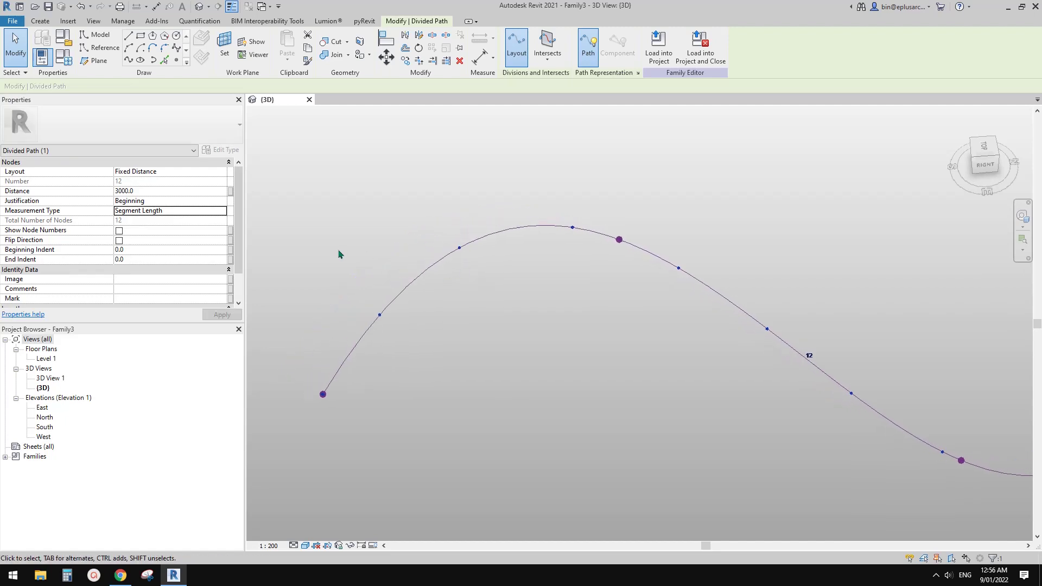
Return Measurement Type to Chord Length and set the layout to Minimum Distance.
click(224, 211)
click(138, 222)
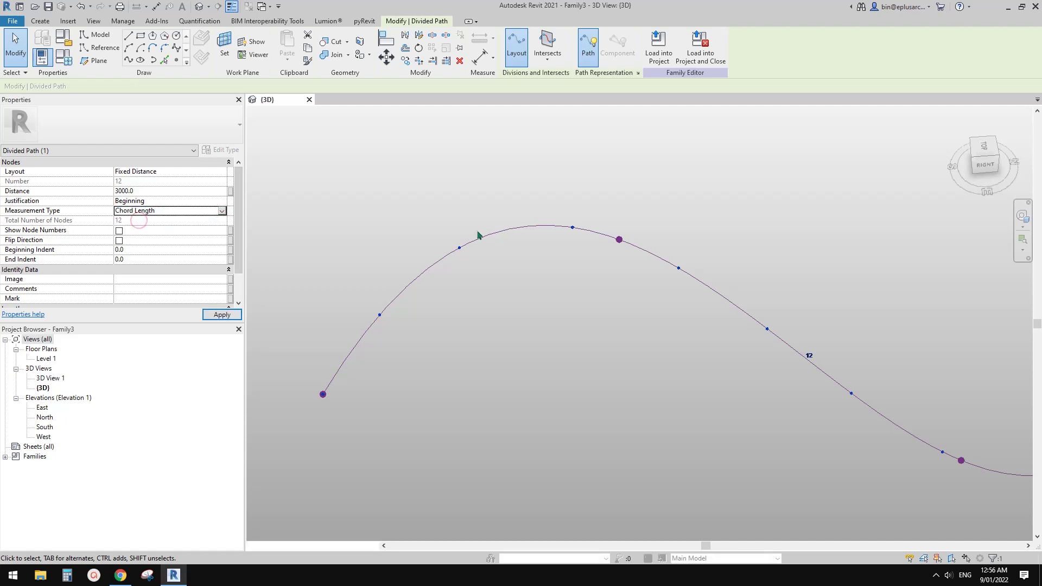
middle_drag(481, 217, 519, 215)
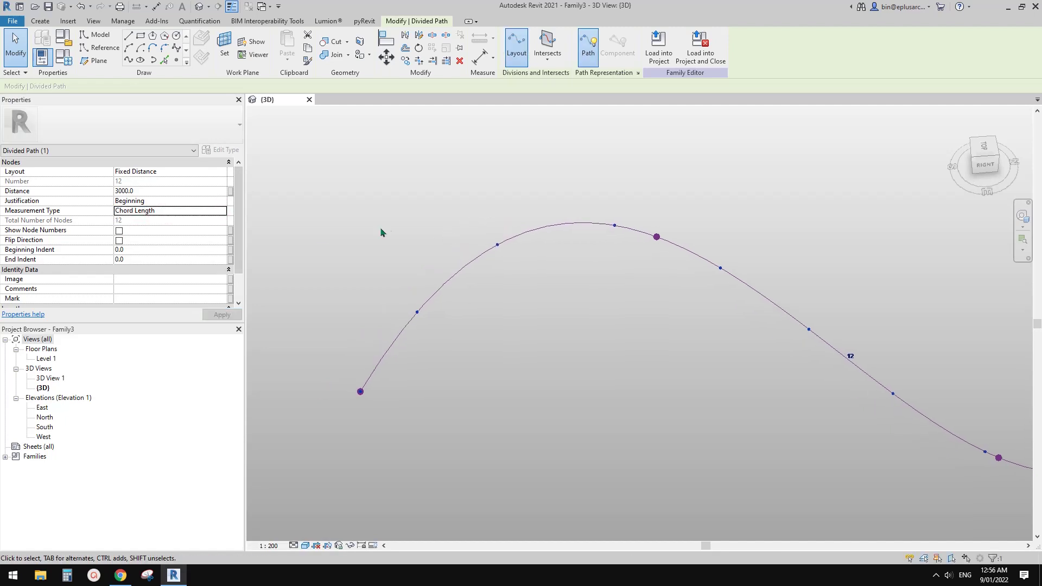
click(222, 172)
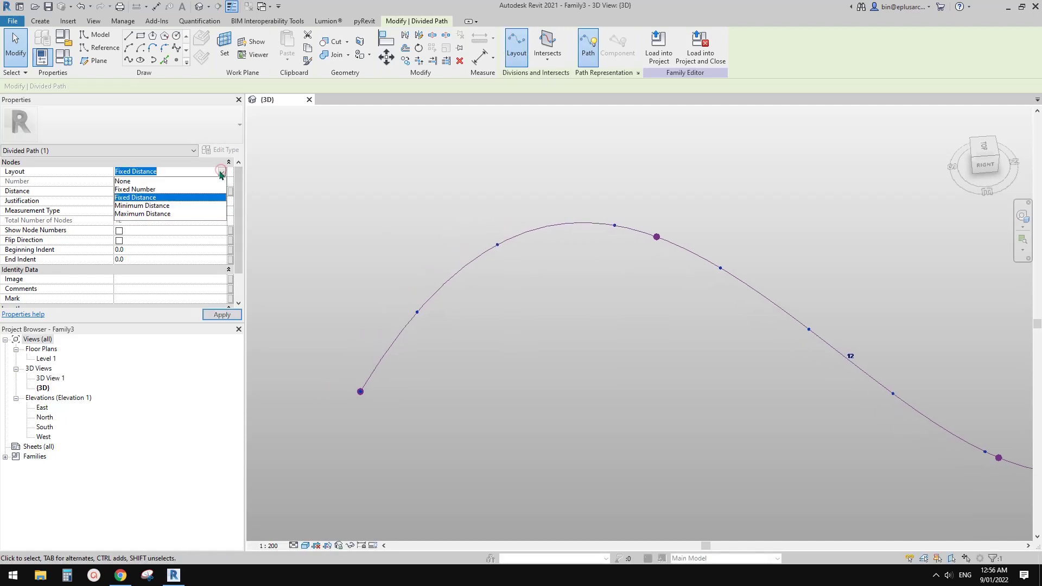
click(143, 207)
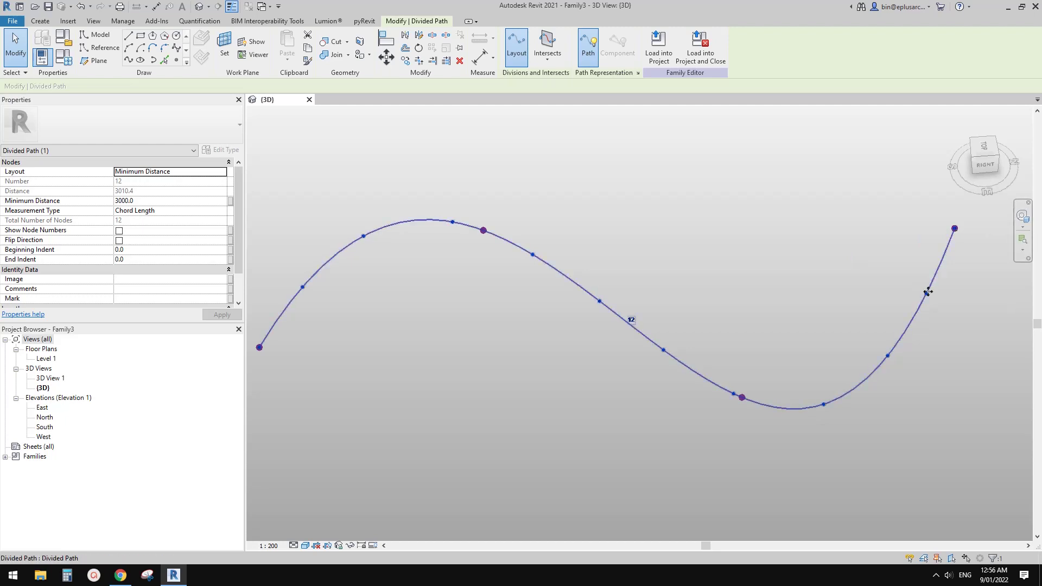
Inspect the 12 Minimum Distance nodes, spaced 3010.4 apart, along the curve.
scroll(851, 238, up, 4)
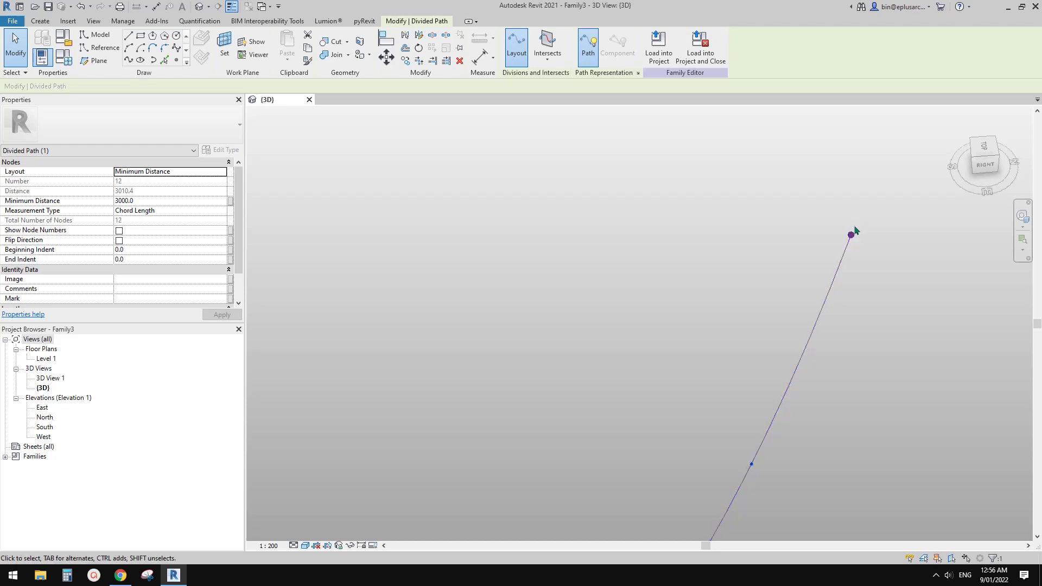
scroll(728, 270, down, 4)
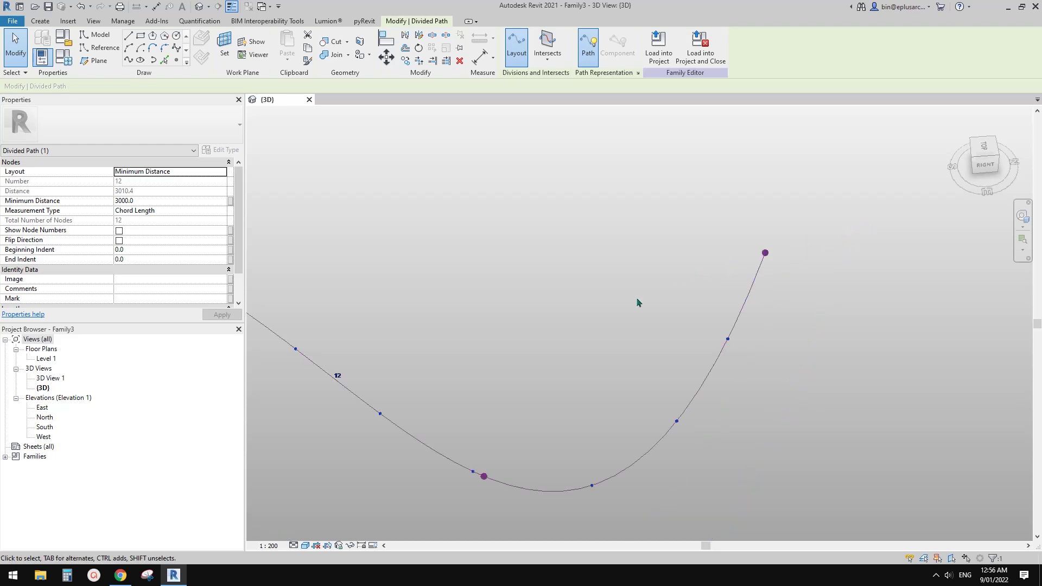
scroll(706, 277, down, 1)
middle_drag(639, 303, 750, 301)
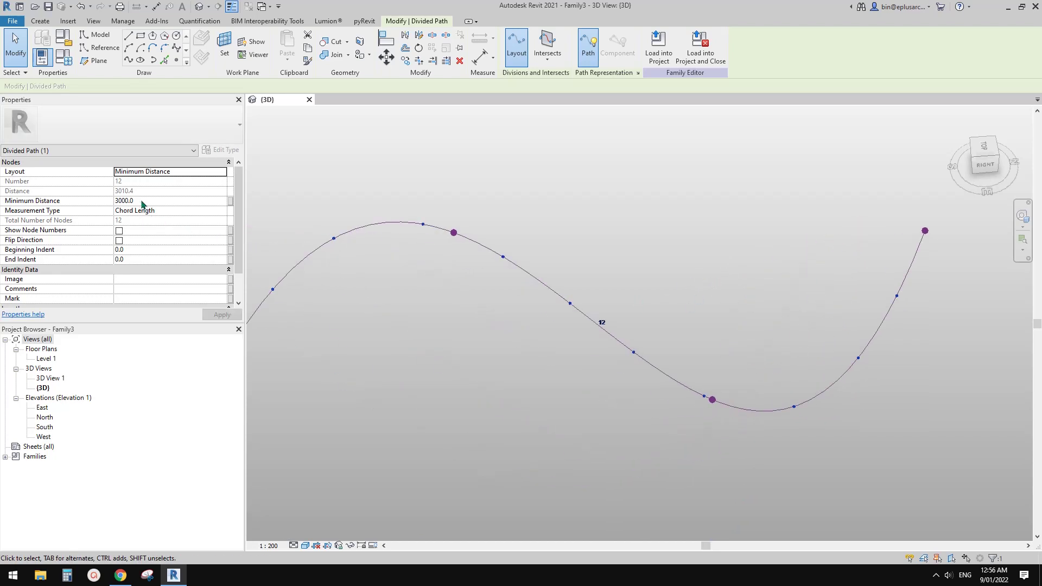
middle_drag(367, 239, 463, 249)
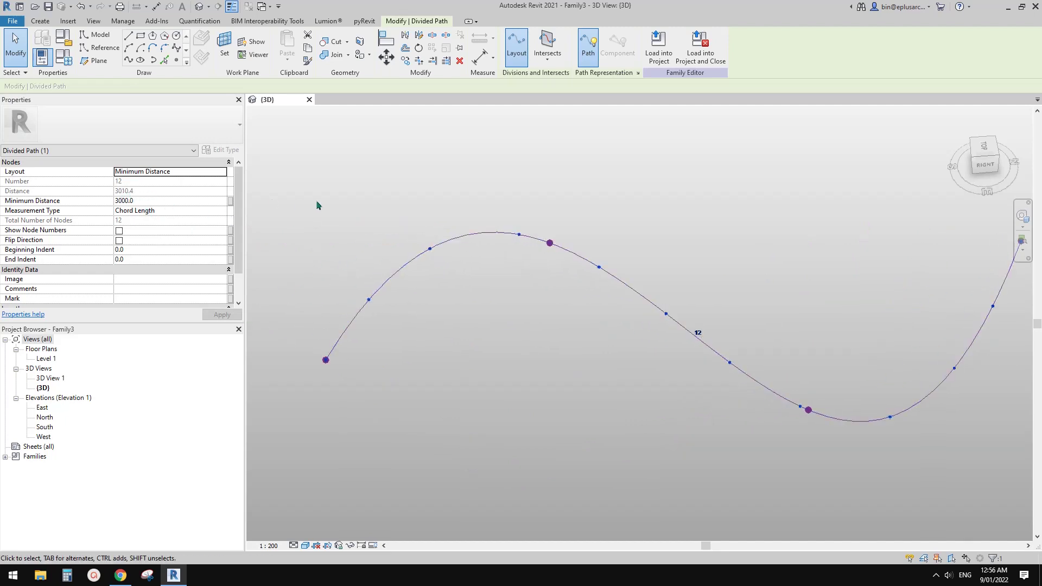
middle_drag(803, 255, 682, 261)
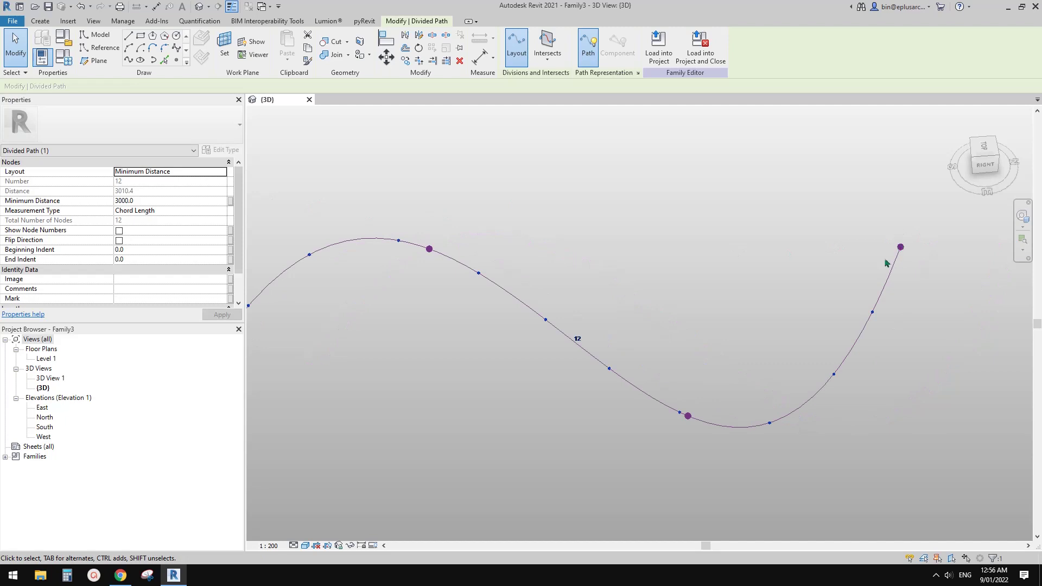
middle_drag(886, 263, 931, 238)
middle_drag(344, 262, 382, 269)
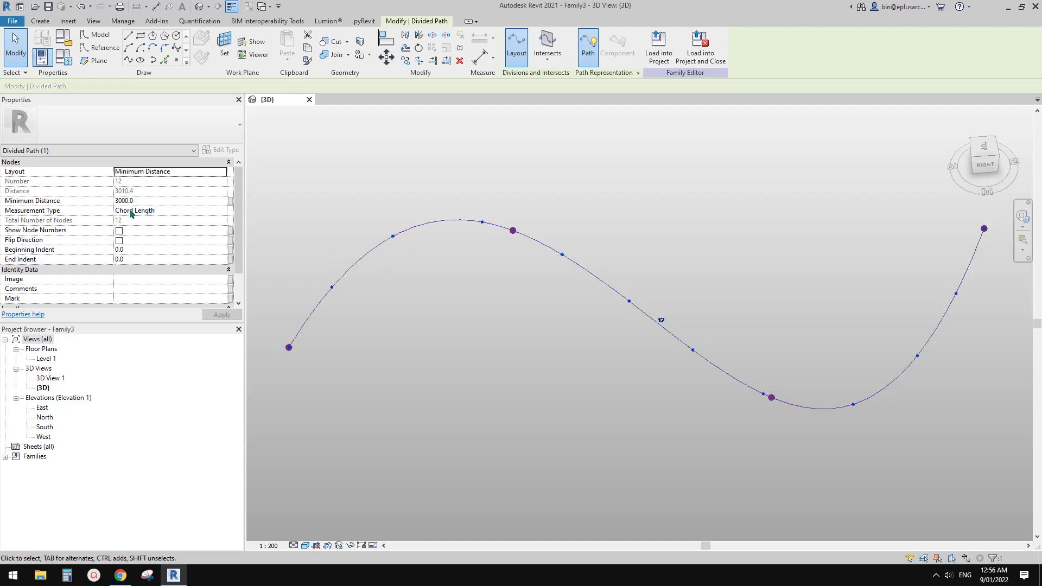
scroll(530, 272, down, 2)
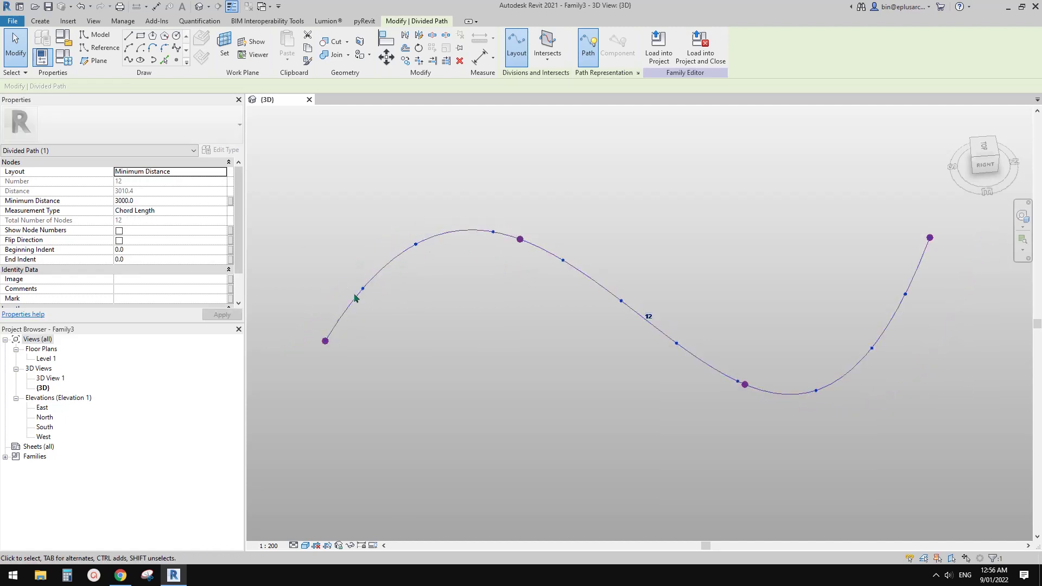
middle_drag(444, 256, 445, 258)
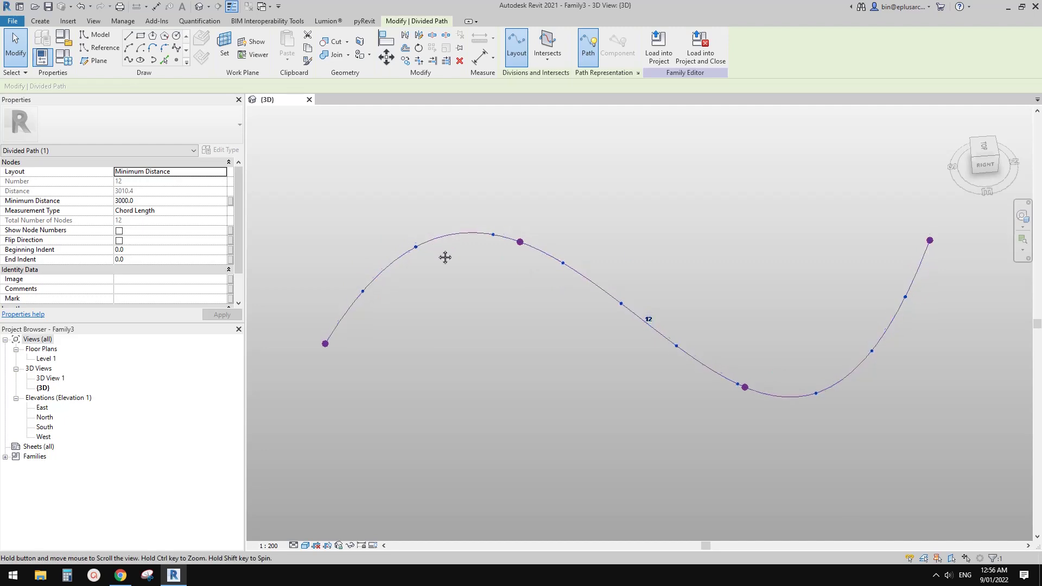
click(140, 200)
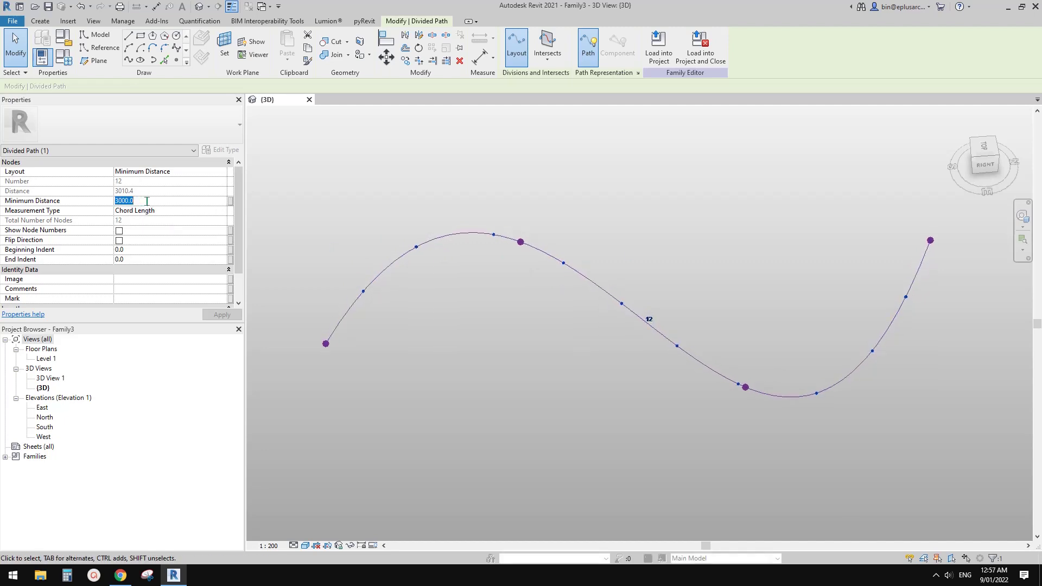
Switch the layout to Maximum Distance and enter 3000 as its value.
click(163, 171)
click(222, 171)
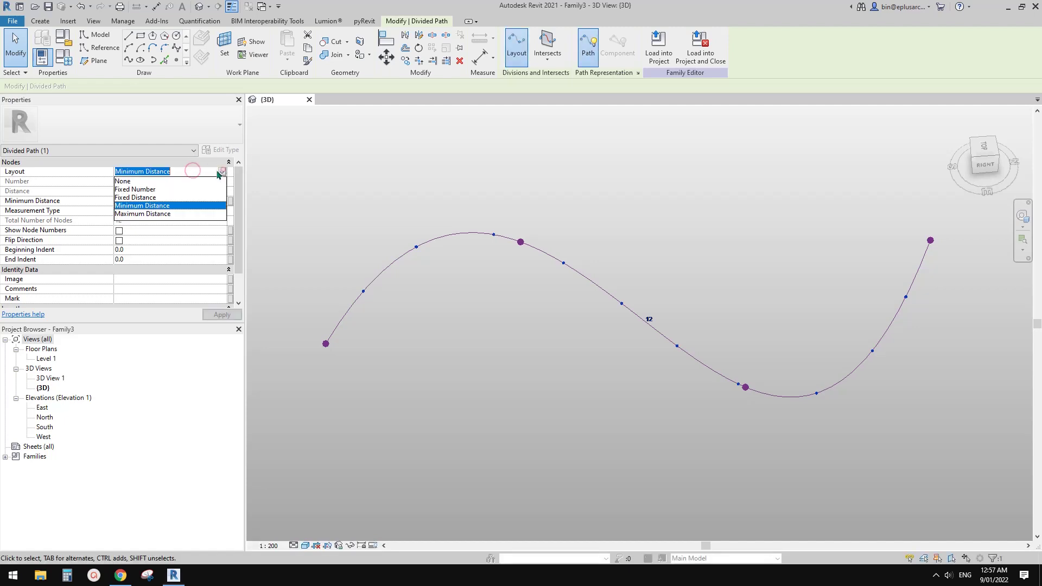
click(151, 214)
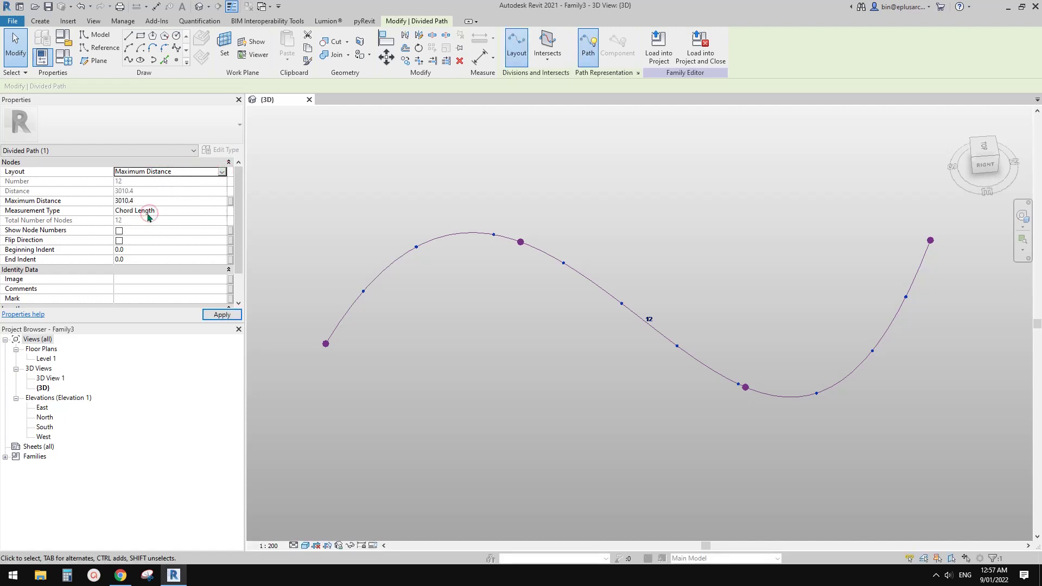
click(140, 200)
text(3)
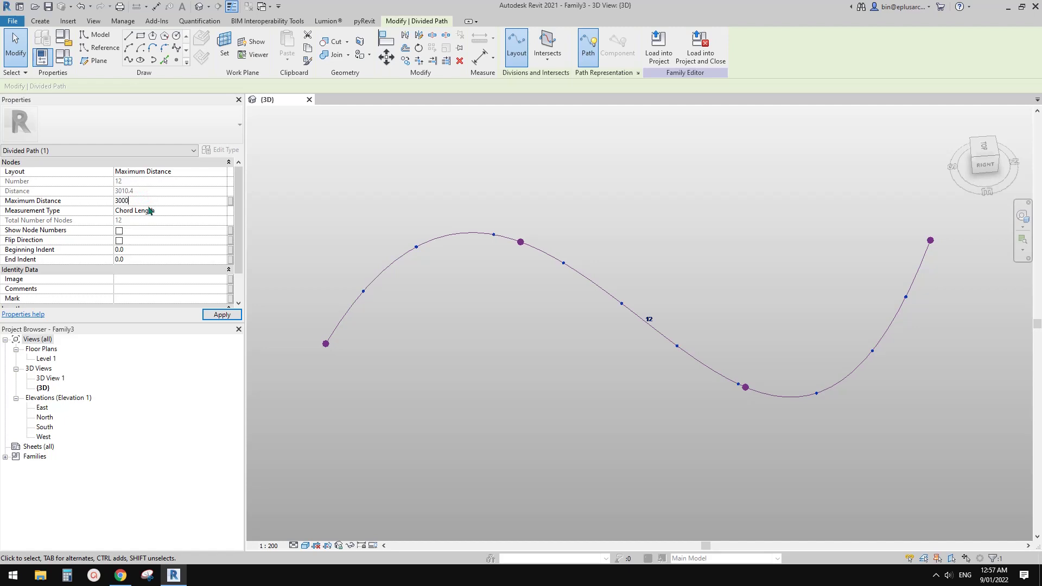
text(000)
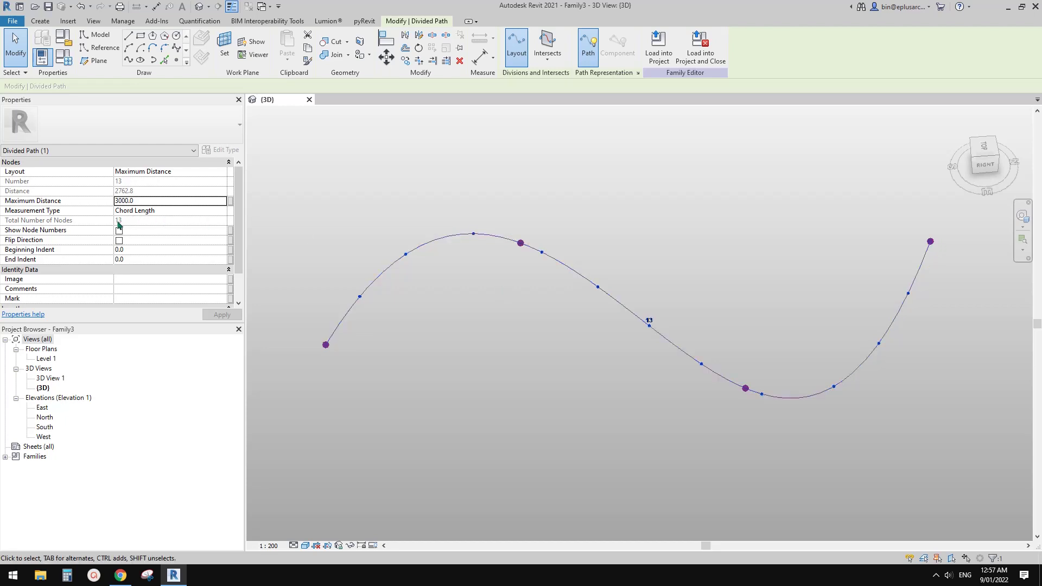
Return the layout to Minimum Distance at 3000 and confirm it in the Layout list.
click(223, 172)
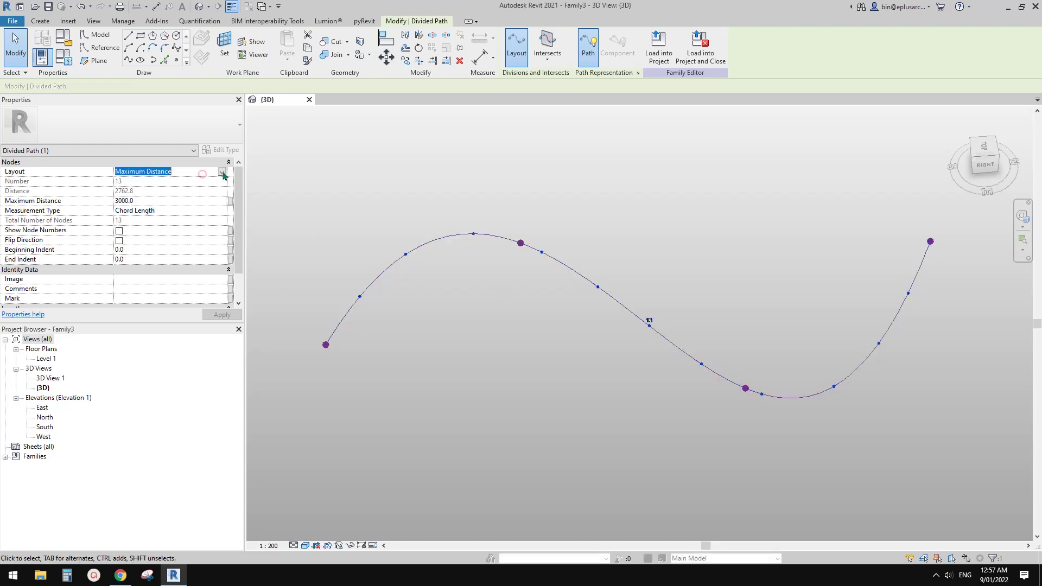
click(223, 171)
click(172, 210)
click(146, 201)
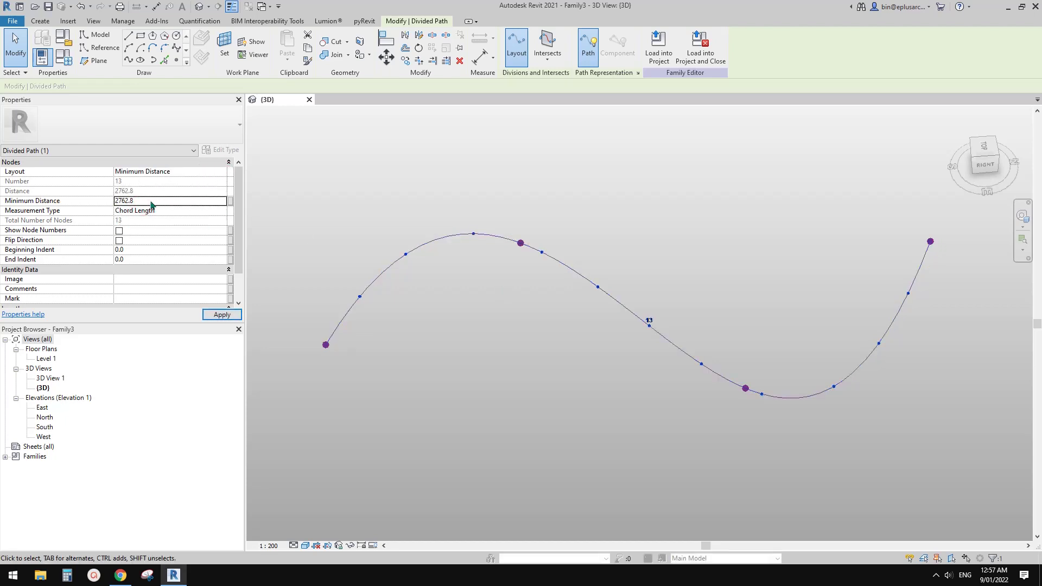
text(3000.0)
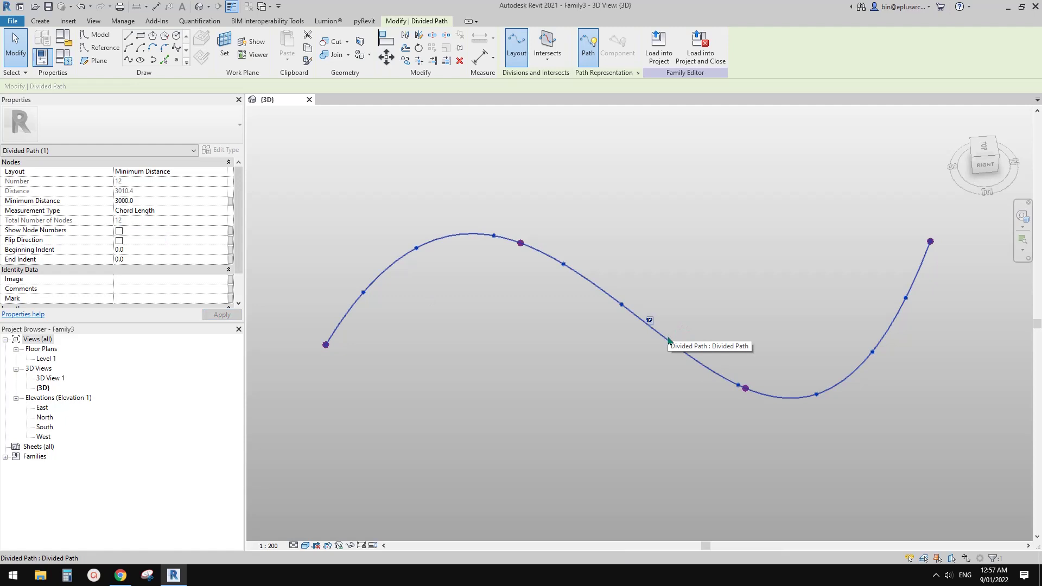
middle_drag(582, 321, 594, 320)
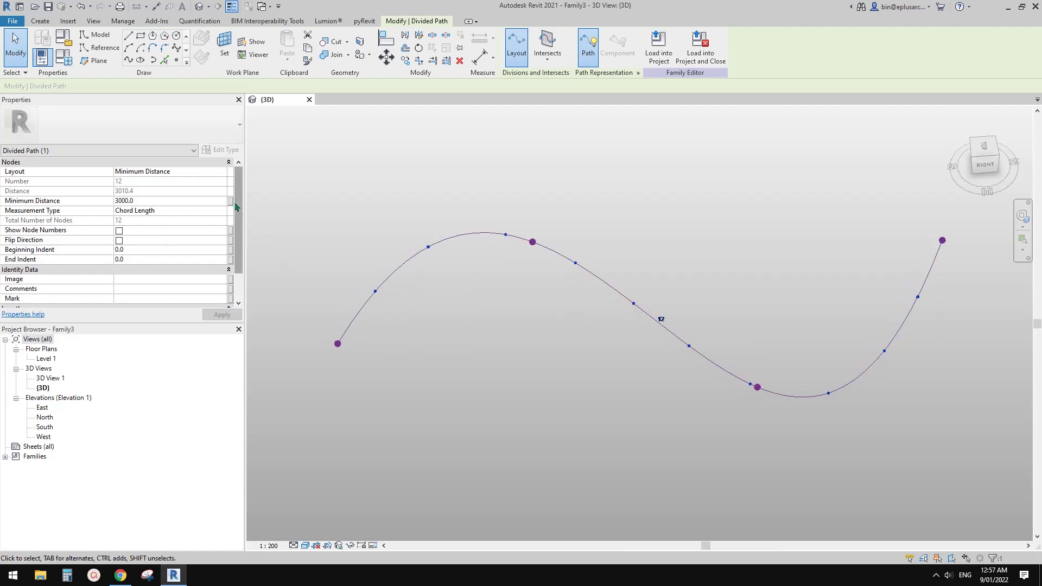
click(217, 172)
click(222, 172)
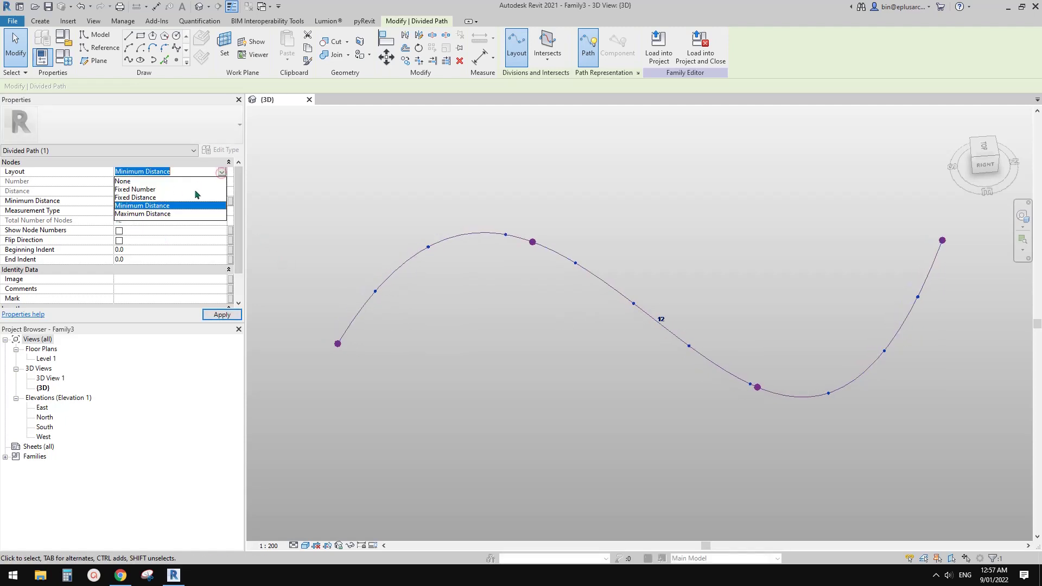
click(129, 207)
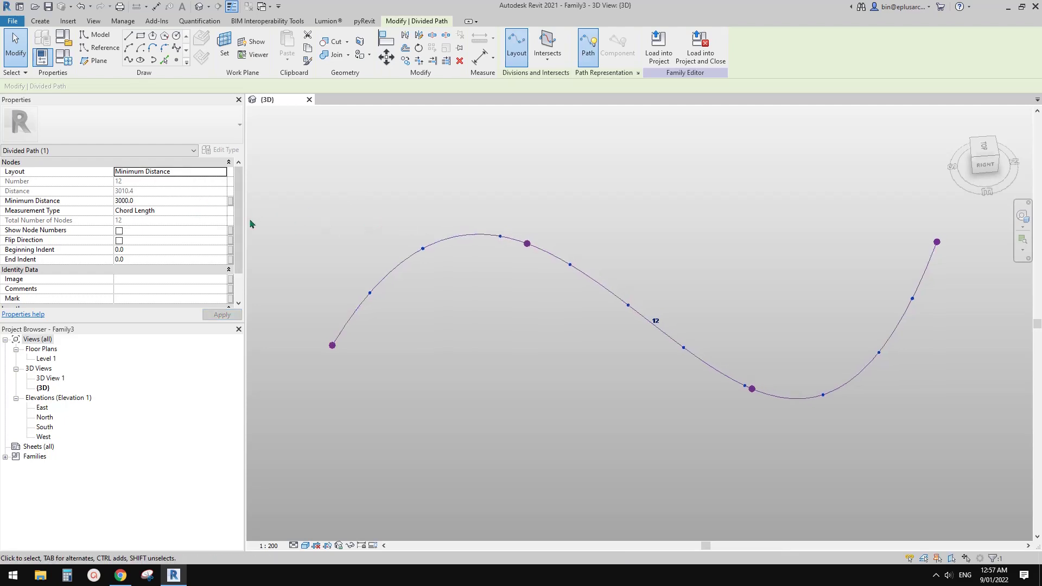
Try Segment Length, dismiss the layout failure, and drag the spline's peak point down.
click(187, 210)
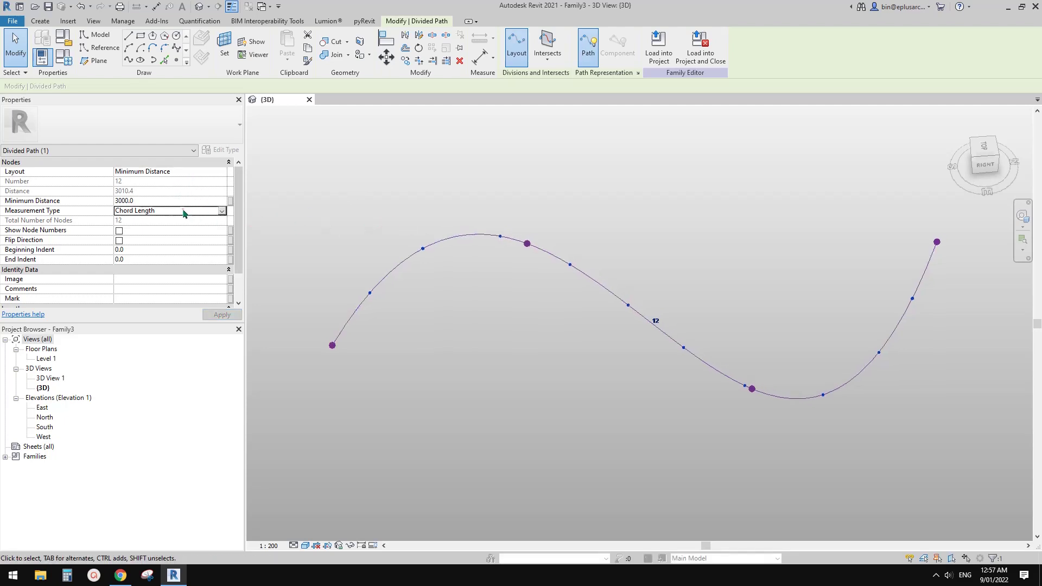
click(222, 211)
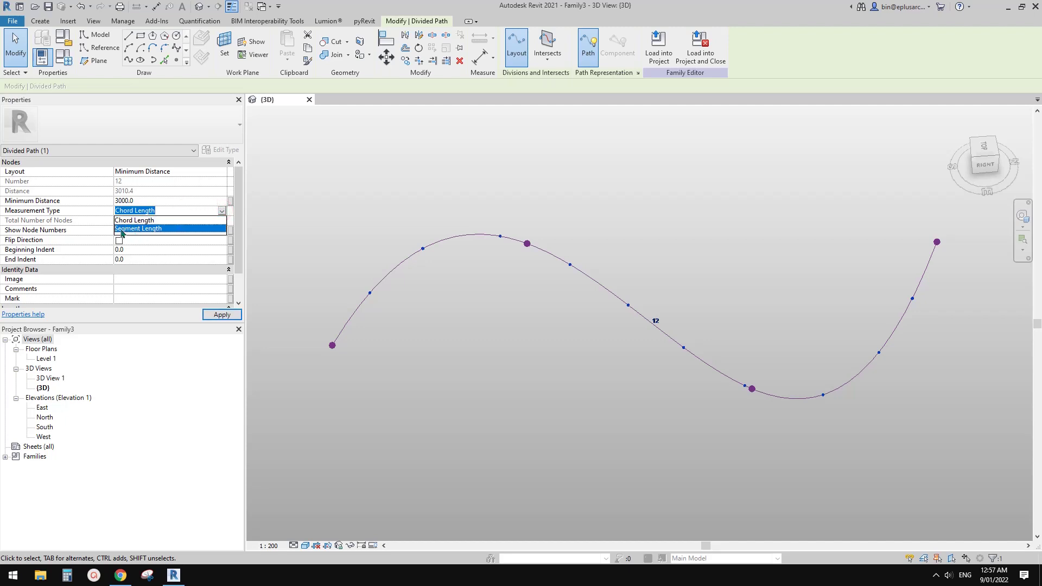
click(145, 229)
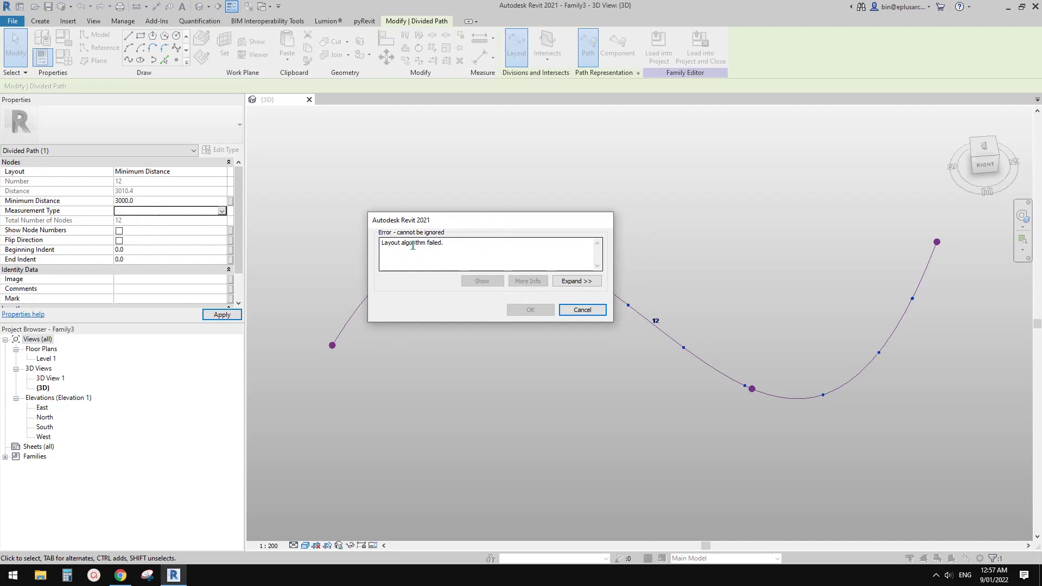
click(596, 313)
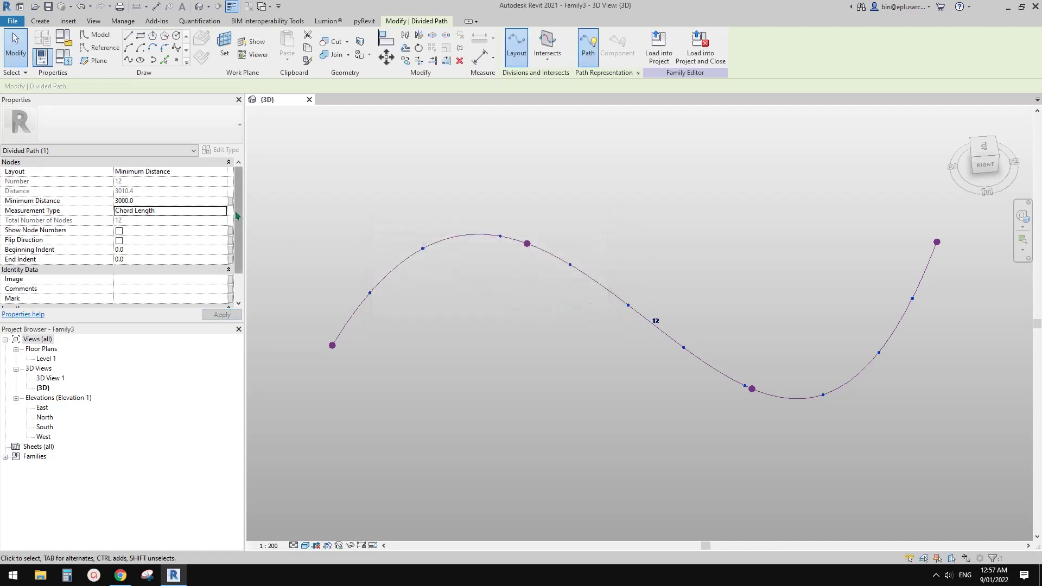
drag(509, 218, 543, 381)
Raise a lower spline reference point, then retry Segment Length and dismiss the failure error.
middle_drag(868, 345, 823, 329)
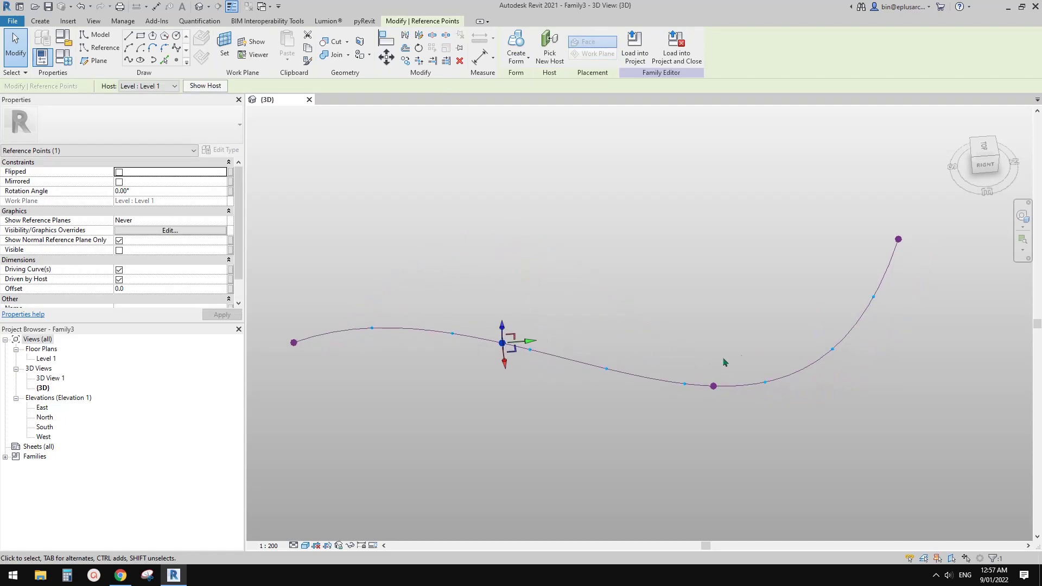
drag(695, 352, 730, 412)
drag(713, 373, 709, 281)
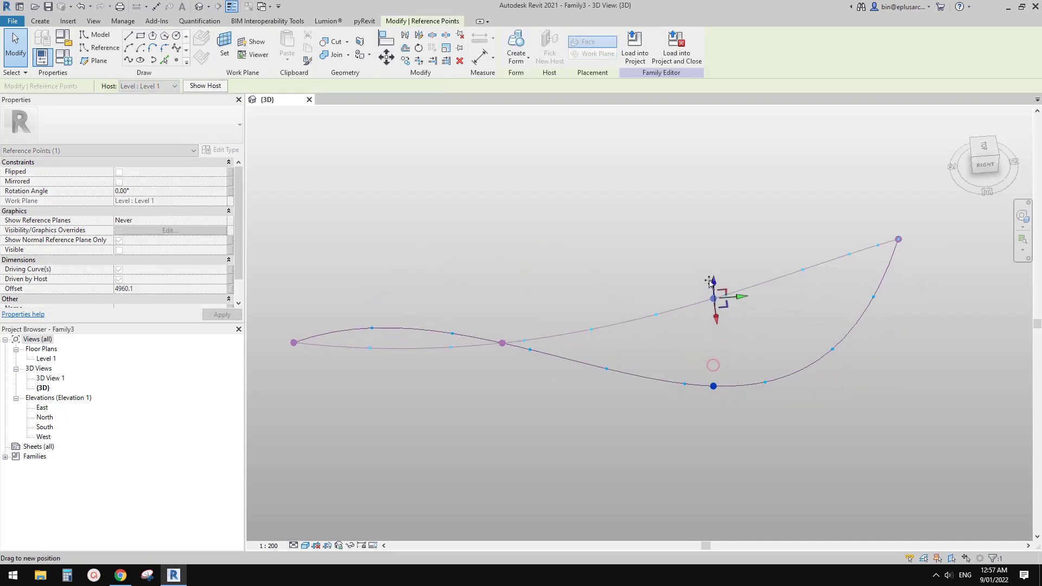
middle_drag(538, 330, 580, 327)
click(591, 333)
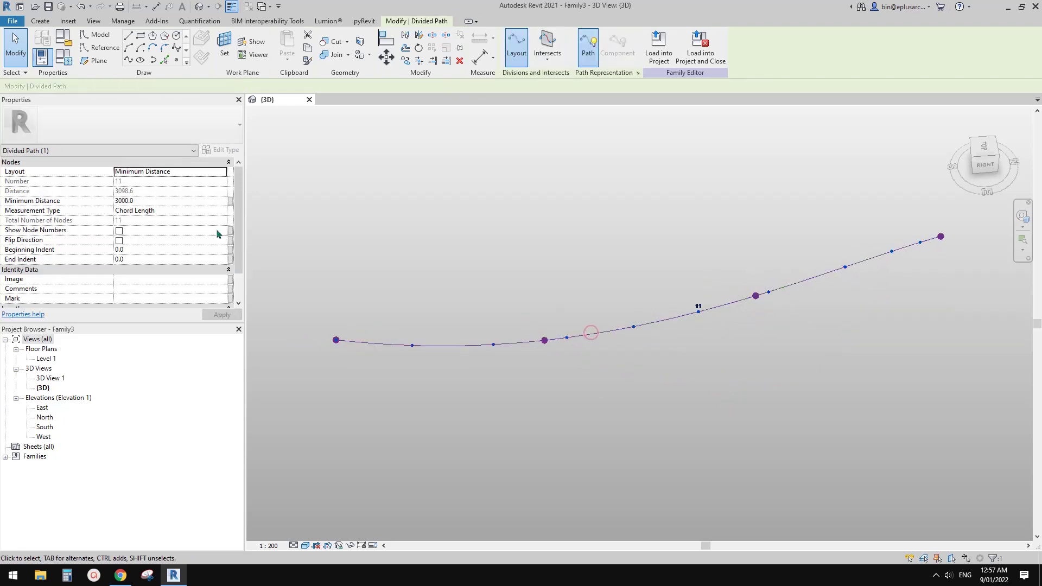
click(223, 212)
click(149, 226)
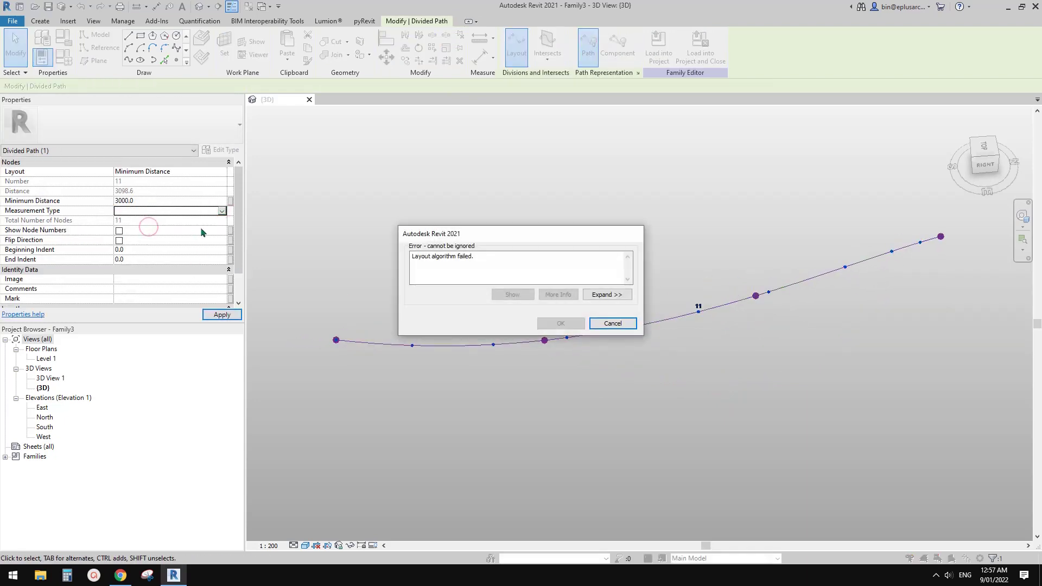
click(612, 323)
Retry Segment Length on the divided path and dismiss the layout failure again.
drag(519, 324, 544, 306)
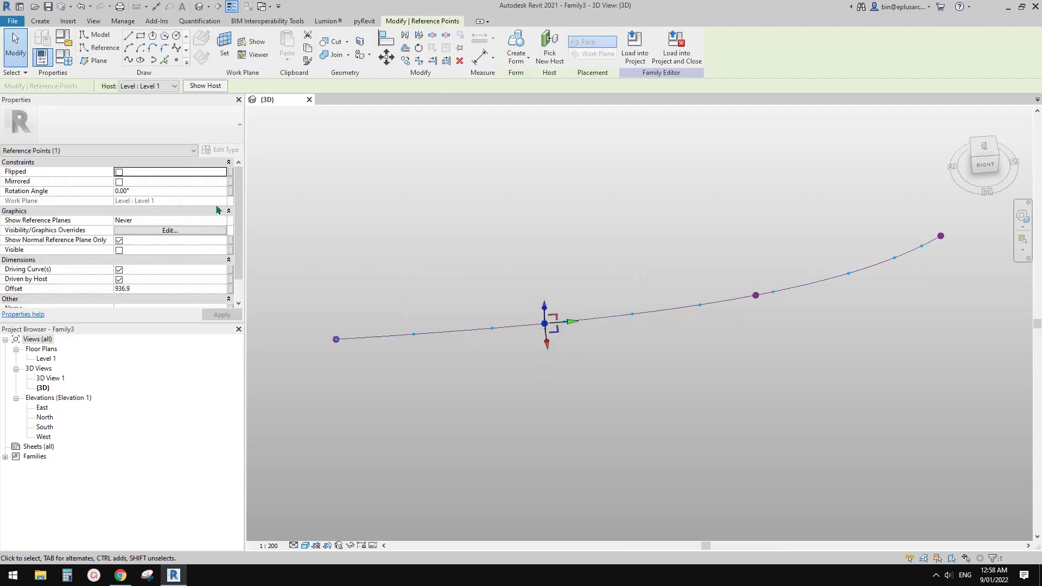
click(545, 294)
click(516, 325)
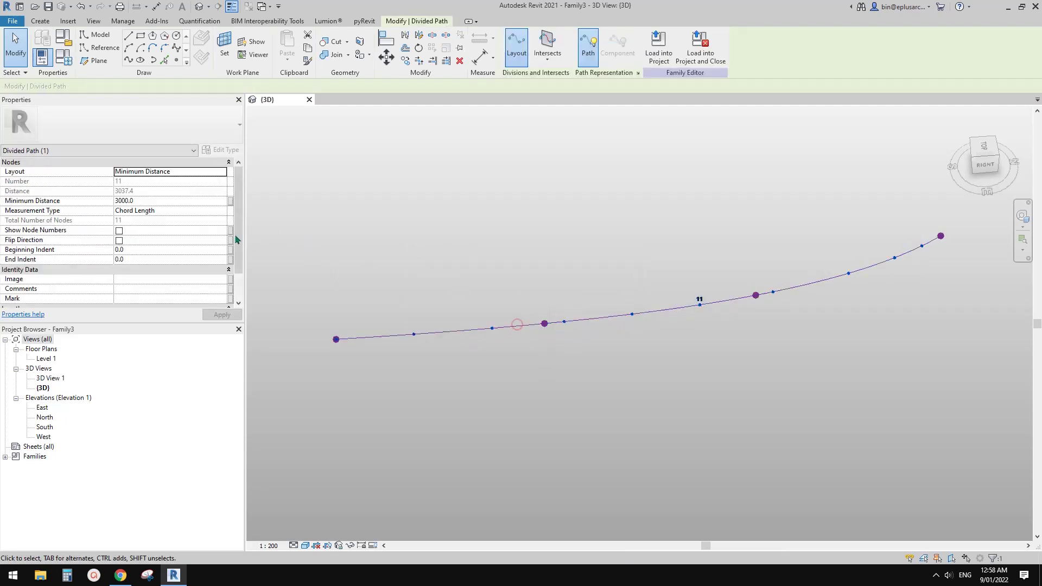
click(222, 211)
click(137, 230)
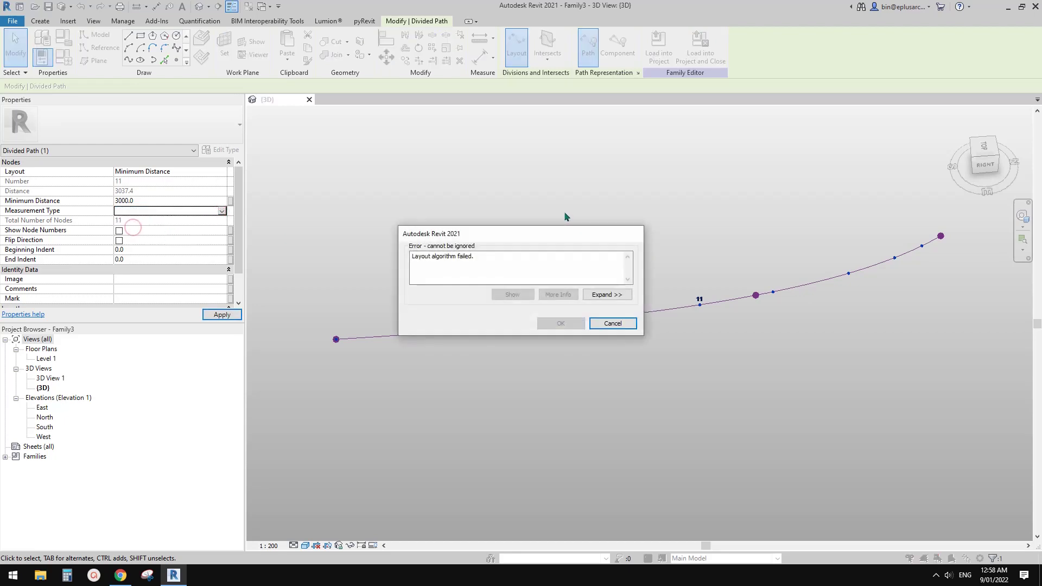
click(612, 321)
Set the layout to Fixed Distance (3037.4) measured by Segment Length, giving 11 nodes.
click(222, 172)
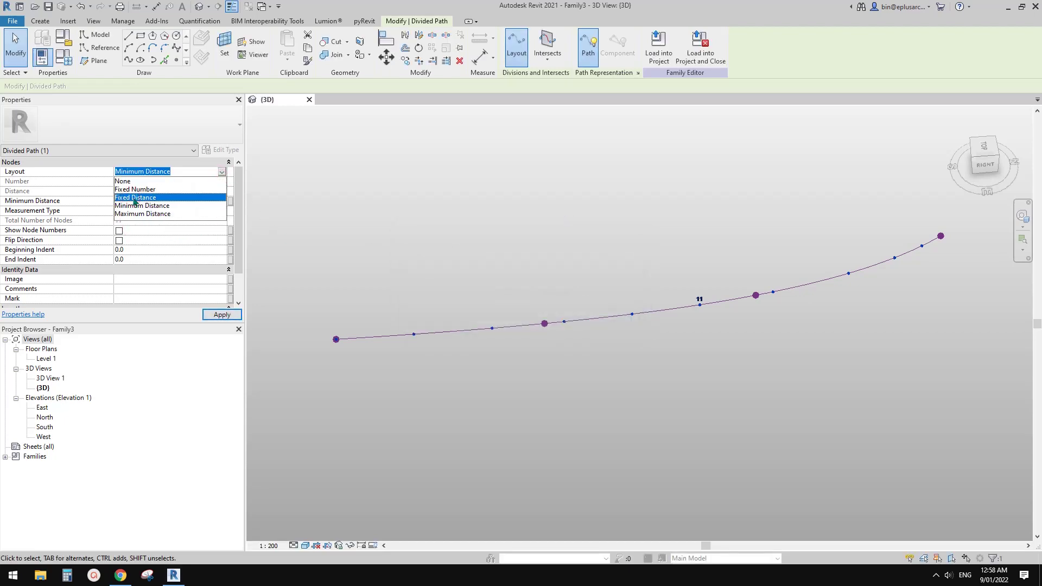
click(136, 199)
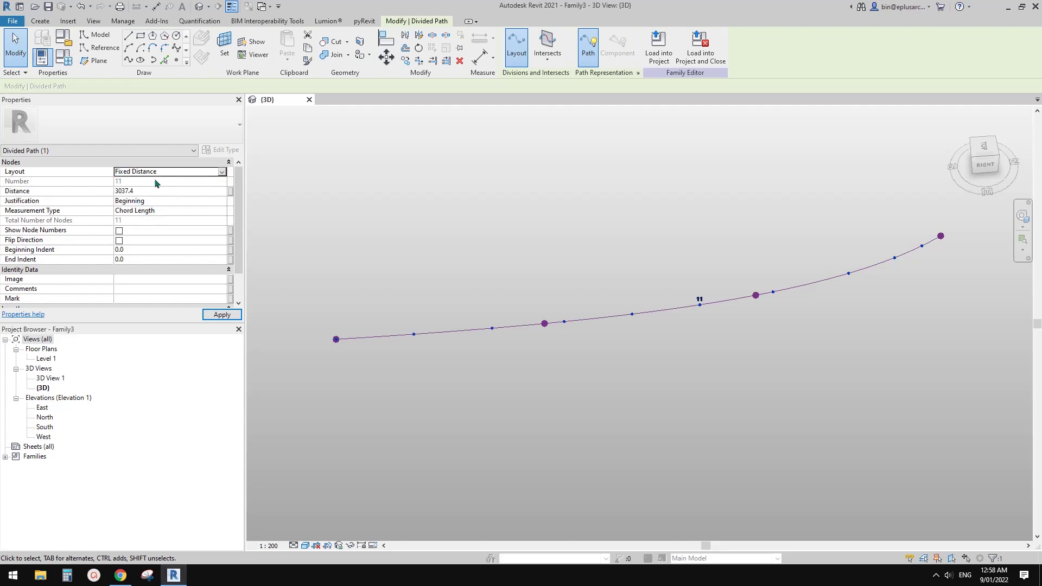
click(205, 212)
click(222, 211)
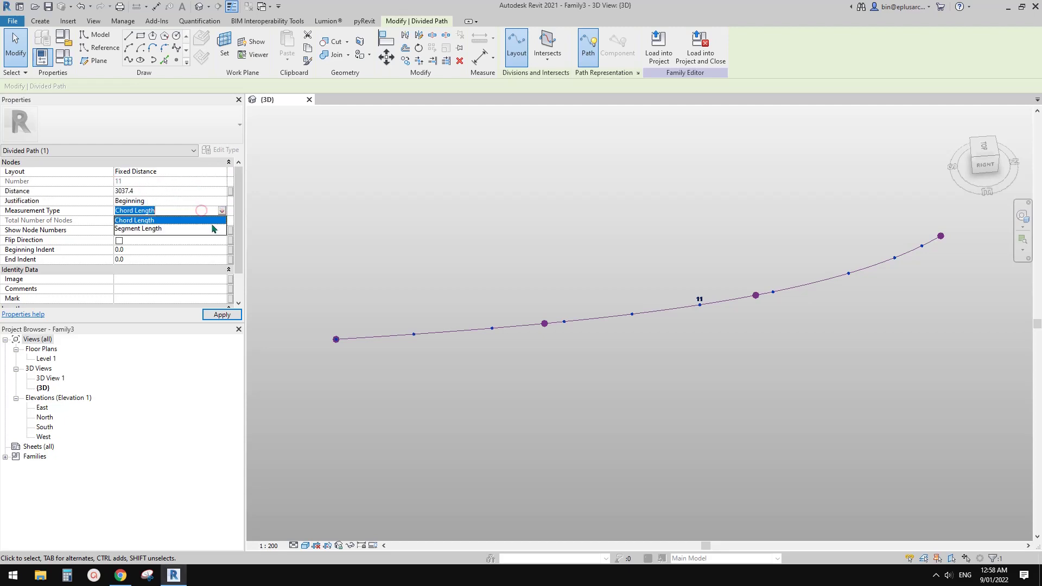
click(142, 226)
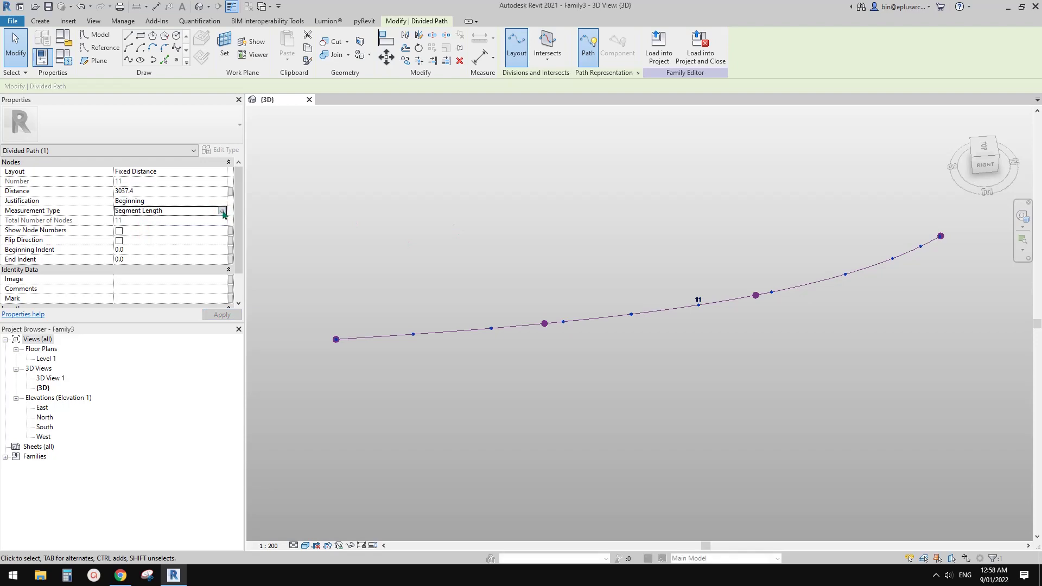
scroll(503, 224, down, 2)
middle_drag(458, 248, 561, 246)
click(561, 247)
scroll(407, 298, down, 2)
middle_drag(399, 302, 610, 260)
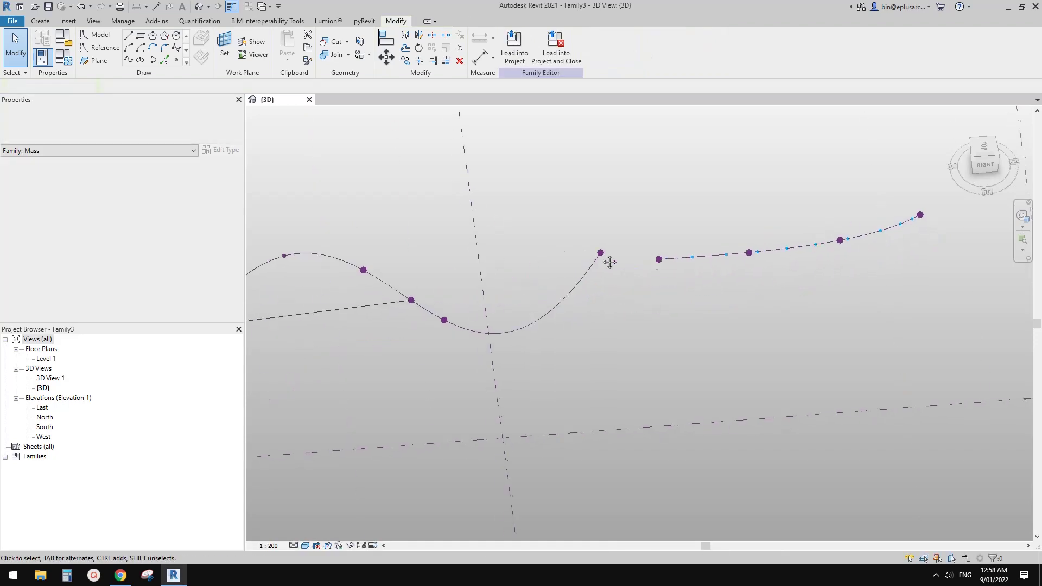
scroll(597, 261, down, 2)
scroll(589, 271, down, 2)
shift+middle_drag(577, 296, 606, 305)
scroll(516, 298, up, 2)
scroll(534, 325, up, 4)
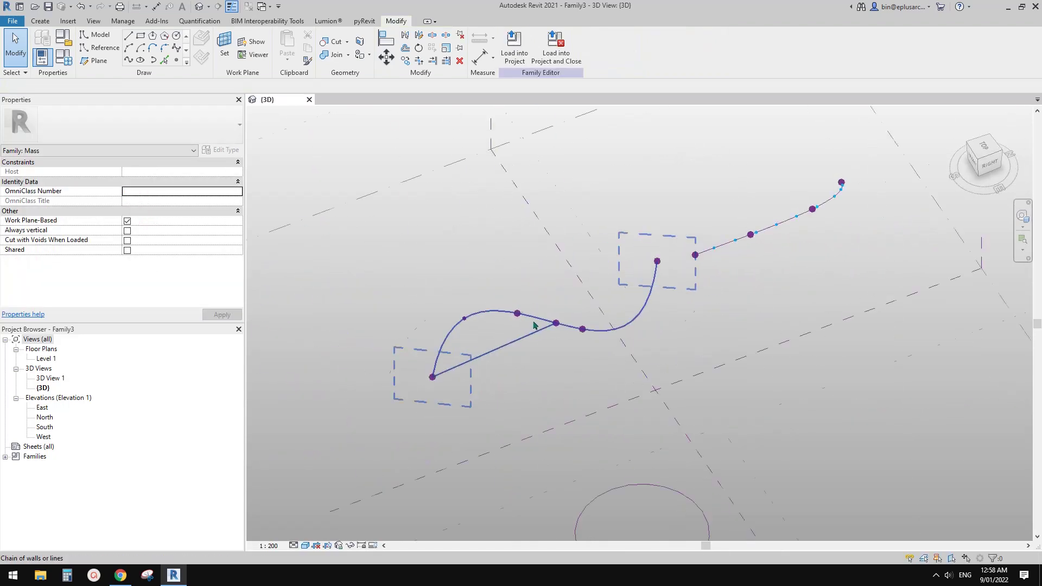
mouse_move(535, 324)
middle_down()
mouse_move(523, 290)
mouse_move(591, 280)
middle_up()
click(511, 263)
middle_drag(513, 290, 414, 302)
scroll(486, 267, up, 2)
scroll(477, 291, down, 3)
scroll(448, 298, up, 3)
key(Escape)
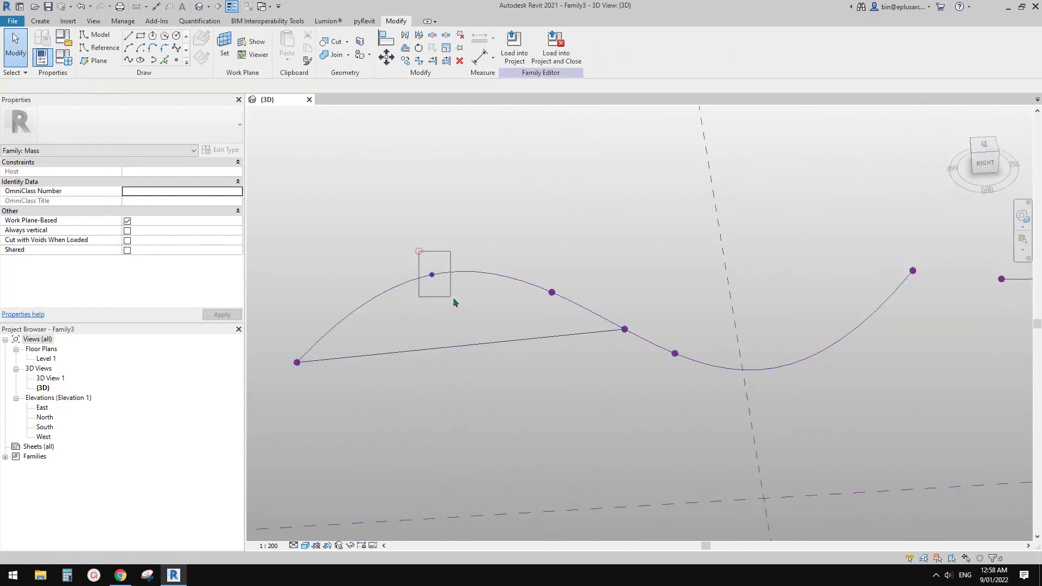
click(431, 275)
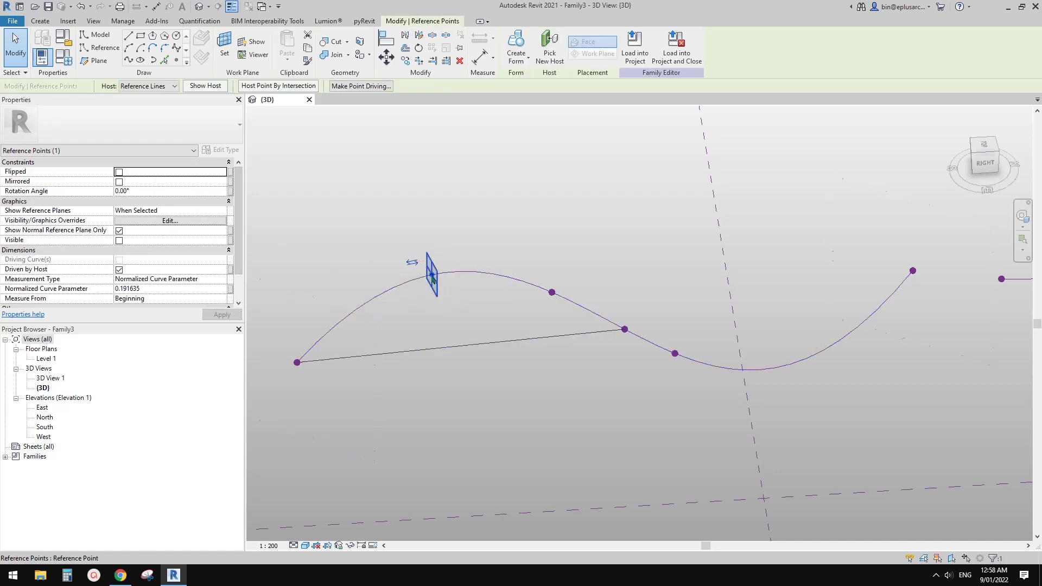
shift+middle_drag(431, 282, 222, 287)
scroll(223, 284, down, 1)
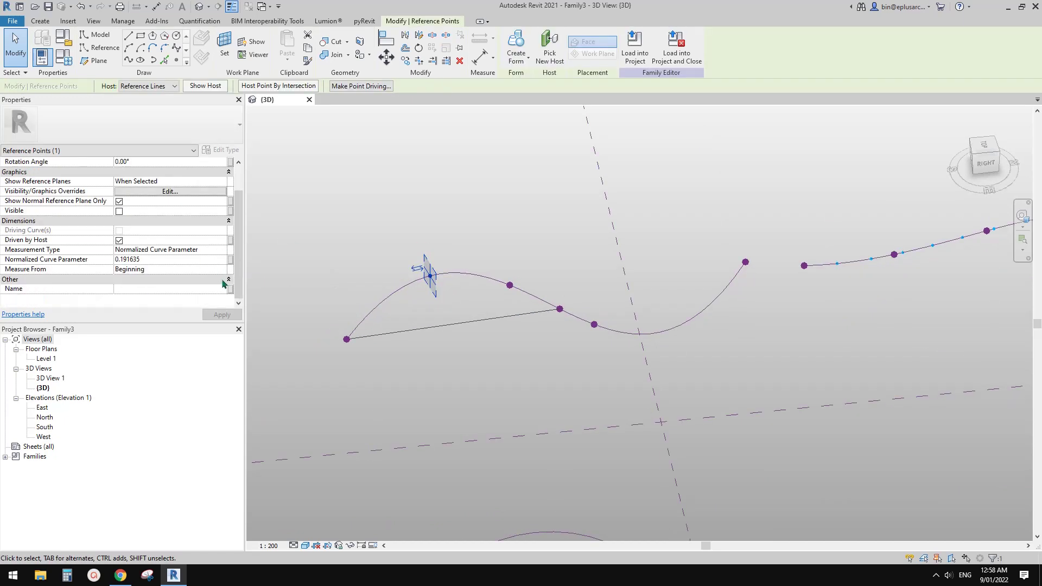
click(222, 251)
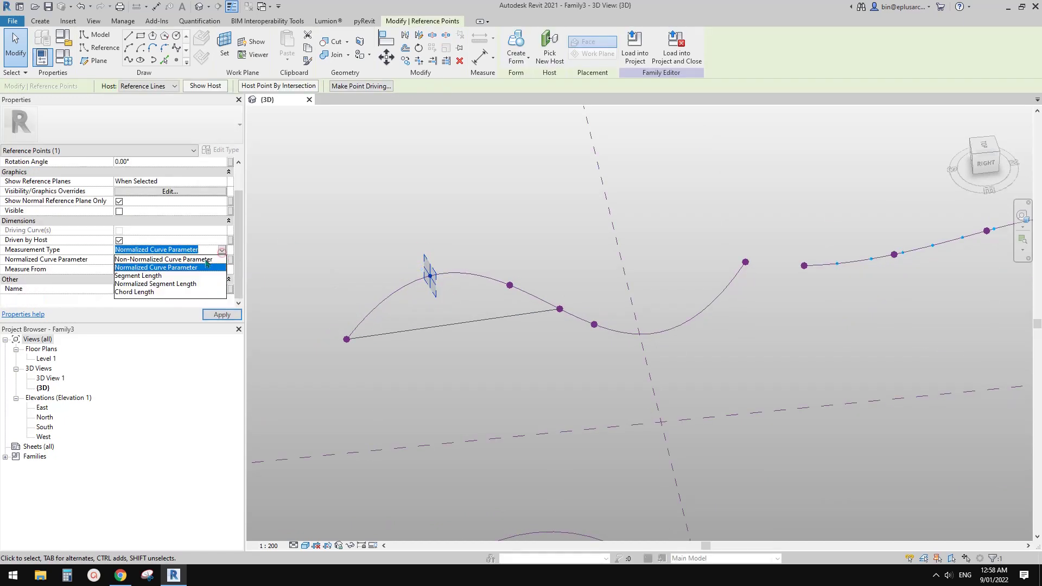
click(183, 284)
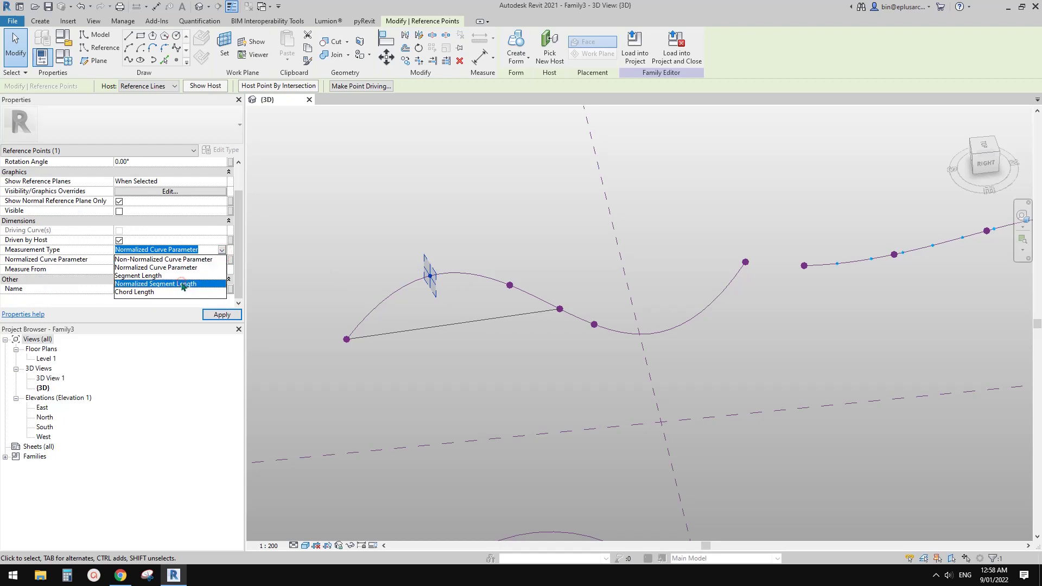
click(222, 249)
click(171, 268)
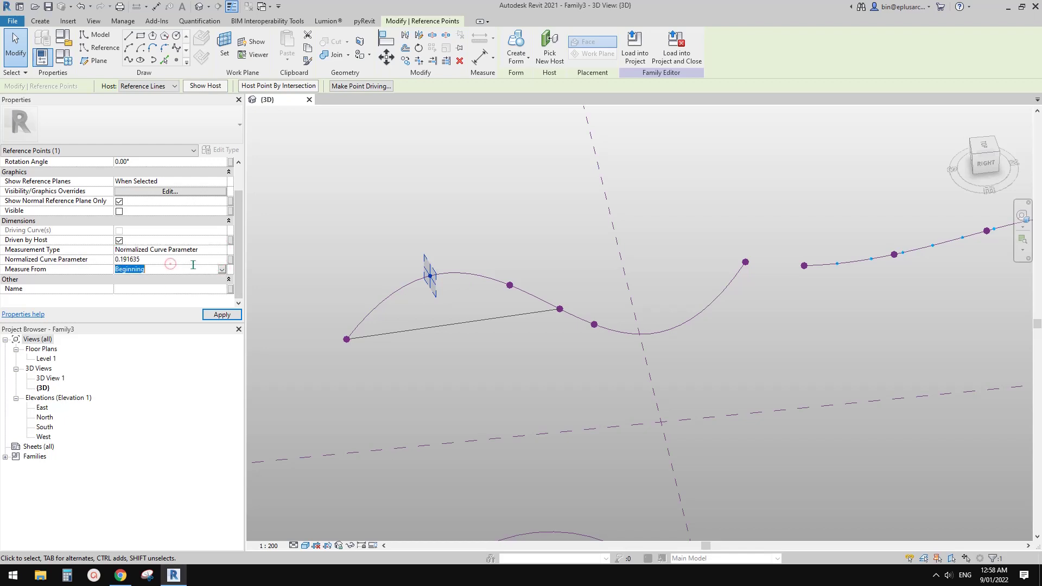
click(222, 250)
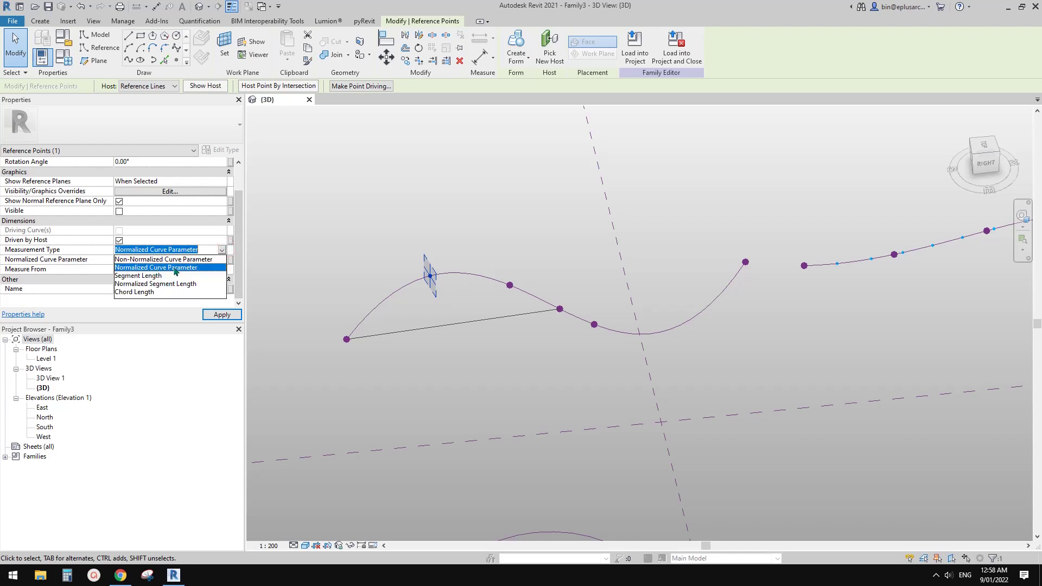
click(179, 283)
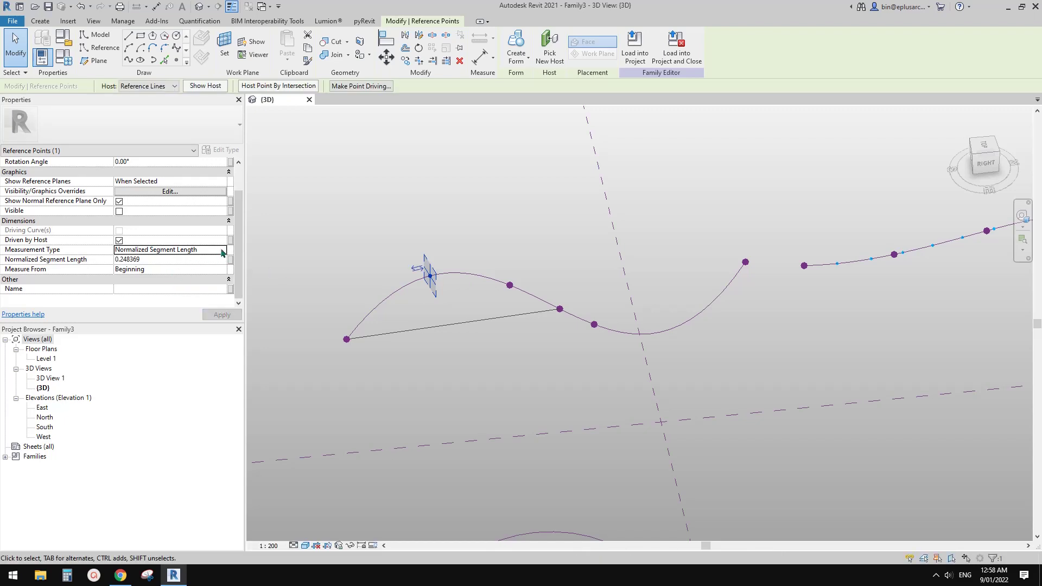
click(222, 250)
click(174, 266)
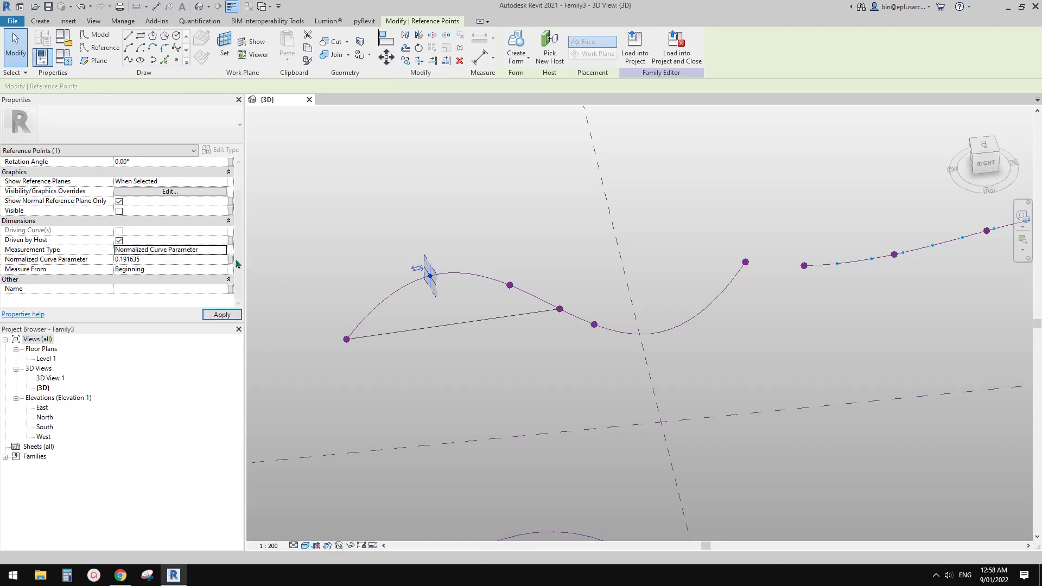
click(222, 250)
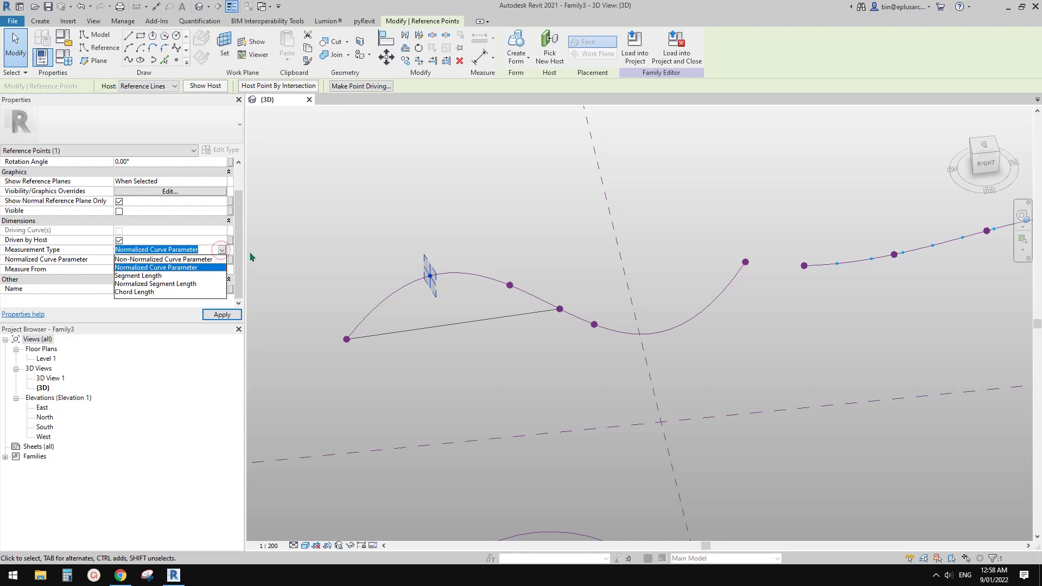
click(308, 238)
mouse_move(455, 256)
middle_down()
mouse_move(428, 259)
mouse_move(470, 267)
middle_up()
scroll(445, 262, up, 1)
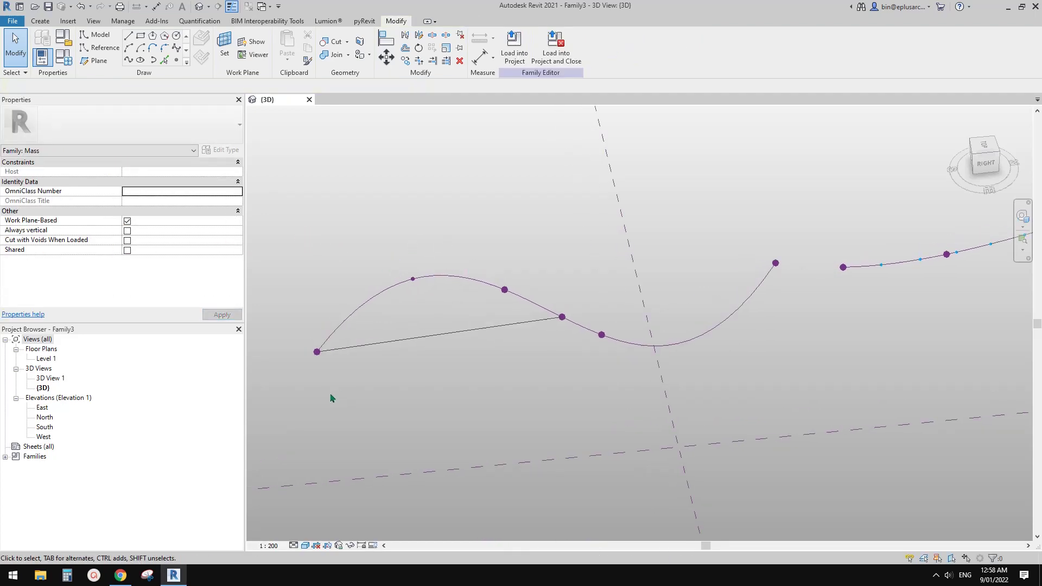
scroll(320, 397, up, 1)
click(126, 581)
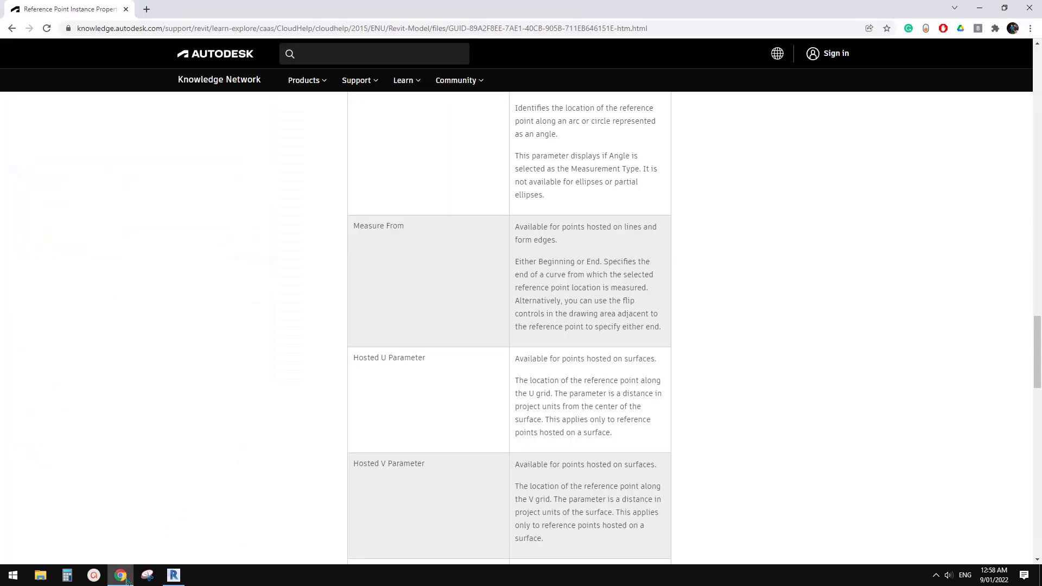
scroll(266, 329, up, 10)
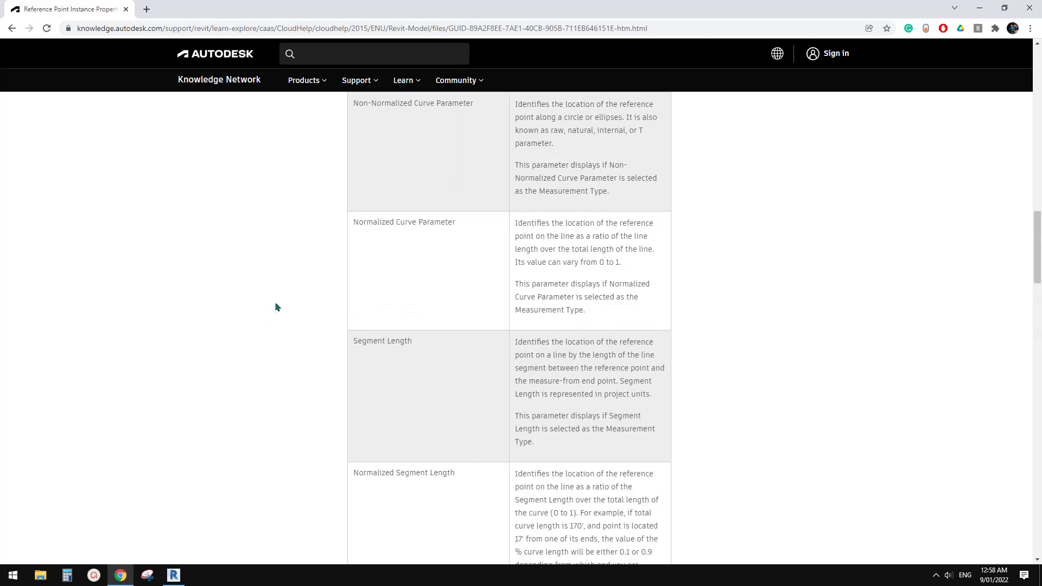
scroll(278, 305, up, 5)
scroll(288, 311, up, 5)
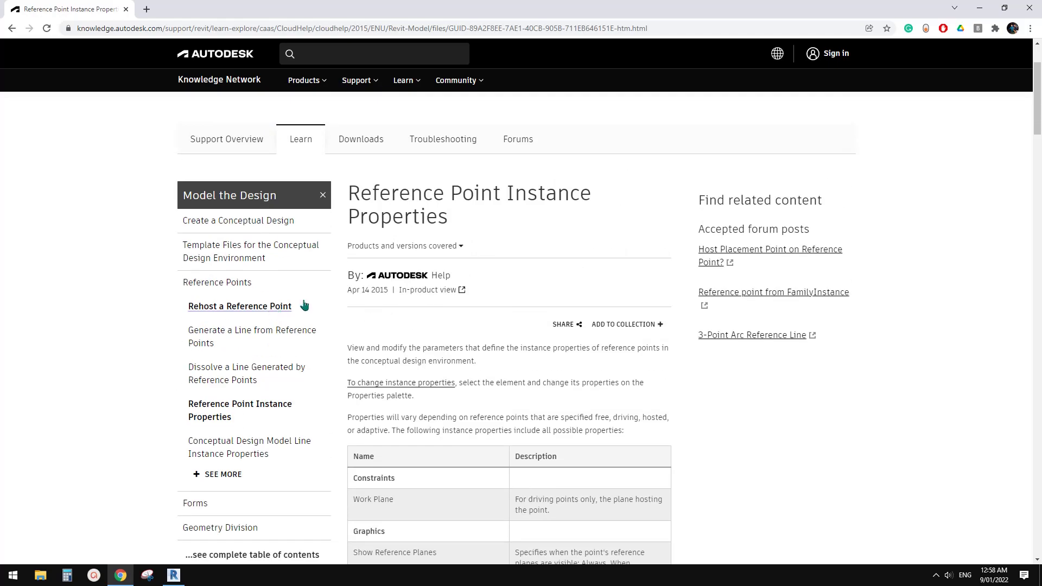
scroll(280, 258, down, 3)
scroll(404, 257, up, 4)
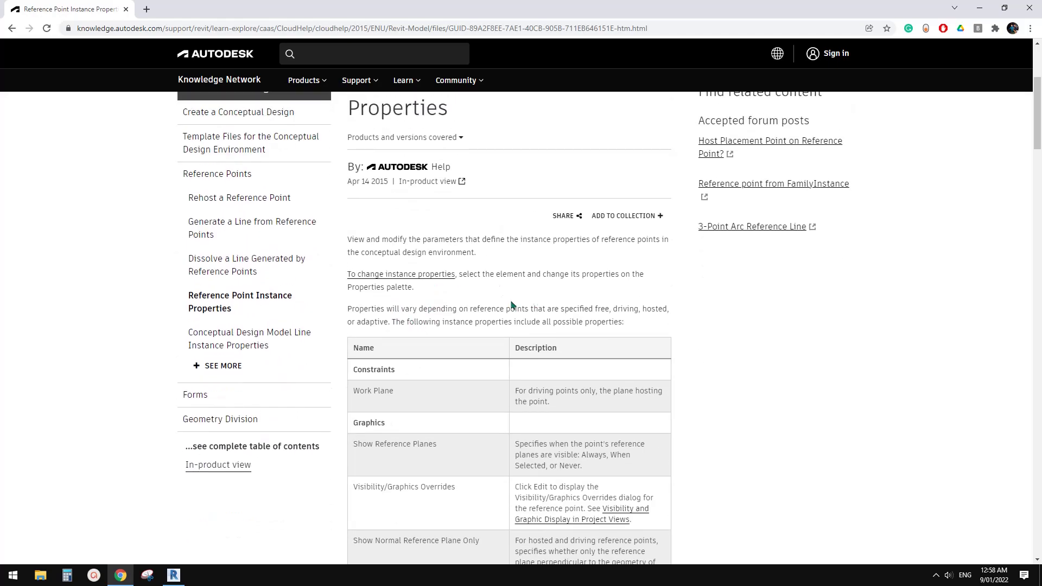
scroll(407, 266, down, 1)
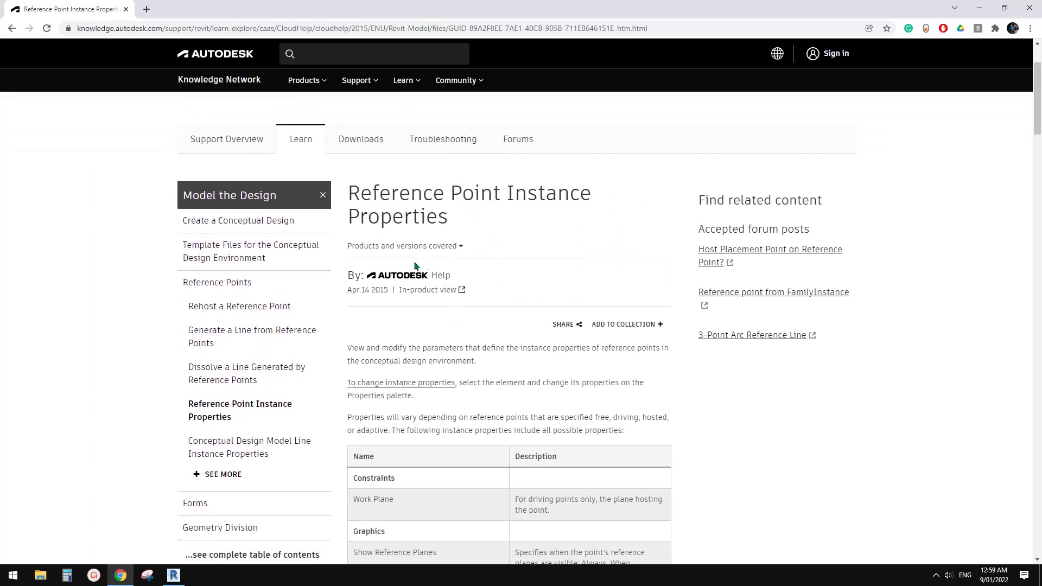
scroll(405, 283, down, 2)
scroll(364, 255, up, 2)
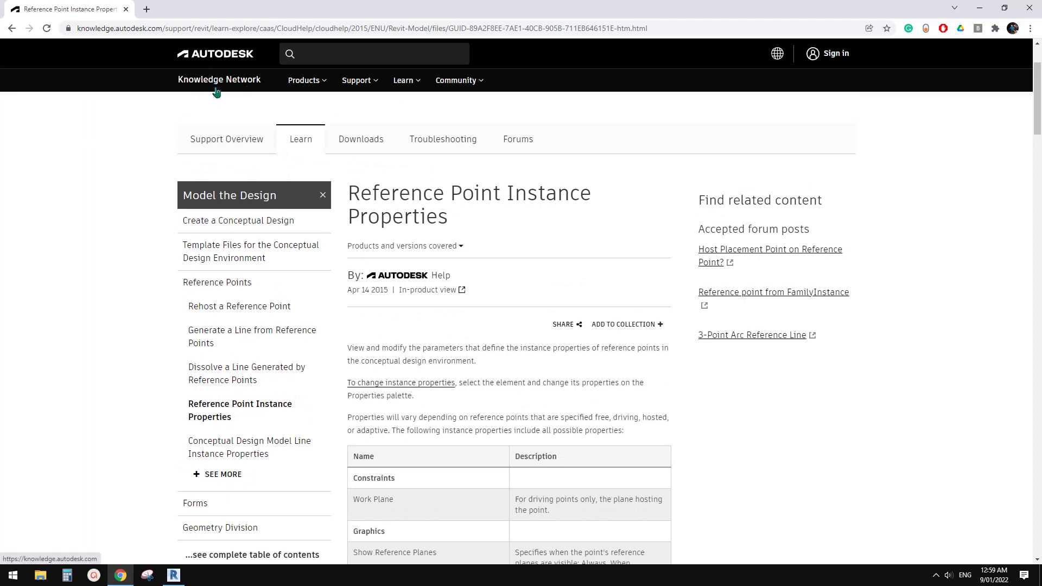
scroll(429, 290, down, 3)
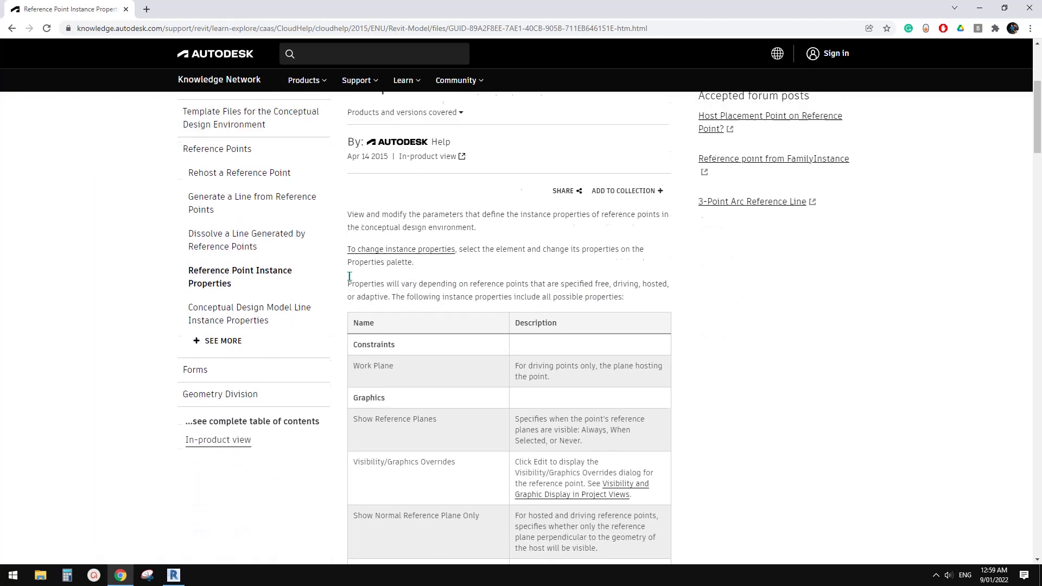
scroll(348, 261, up, 3)
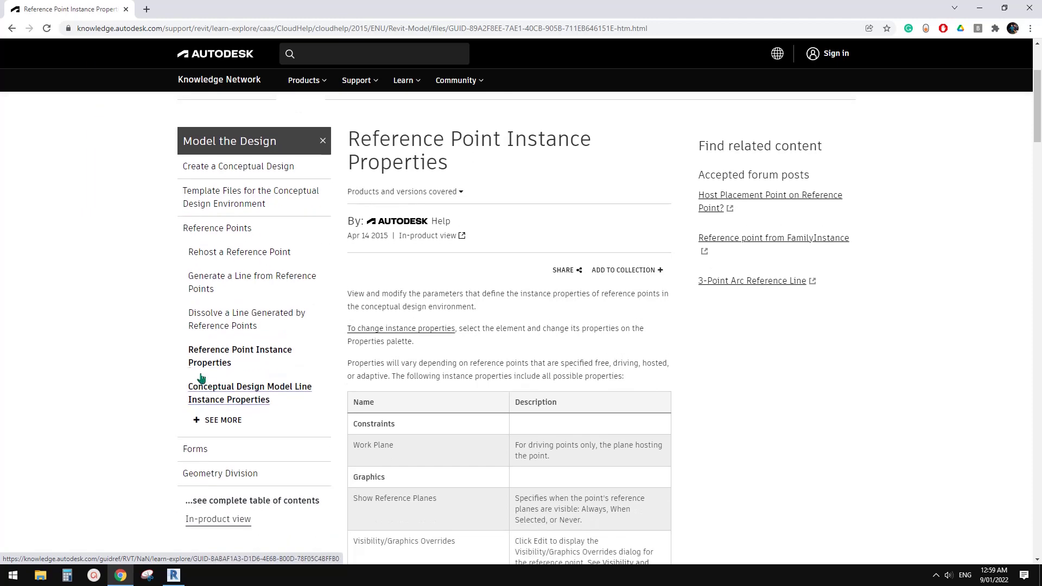
scroll(447, 337, down, 10)
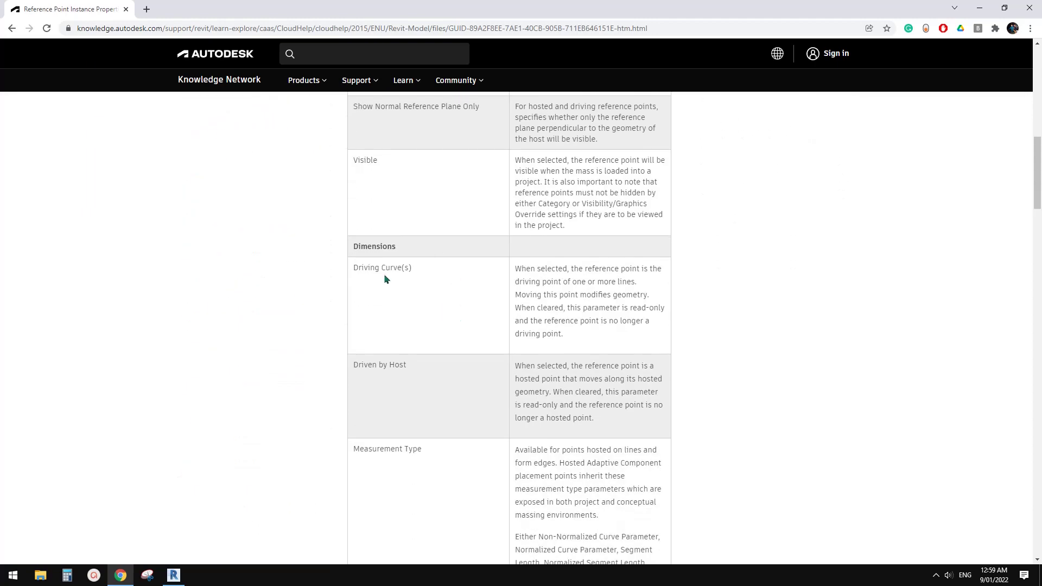
scroll(384, 277, down, 3)
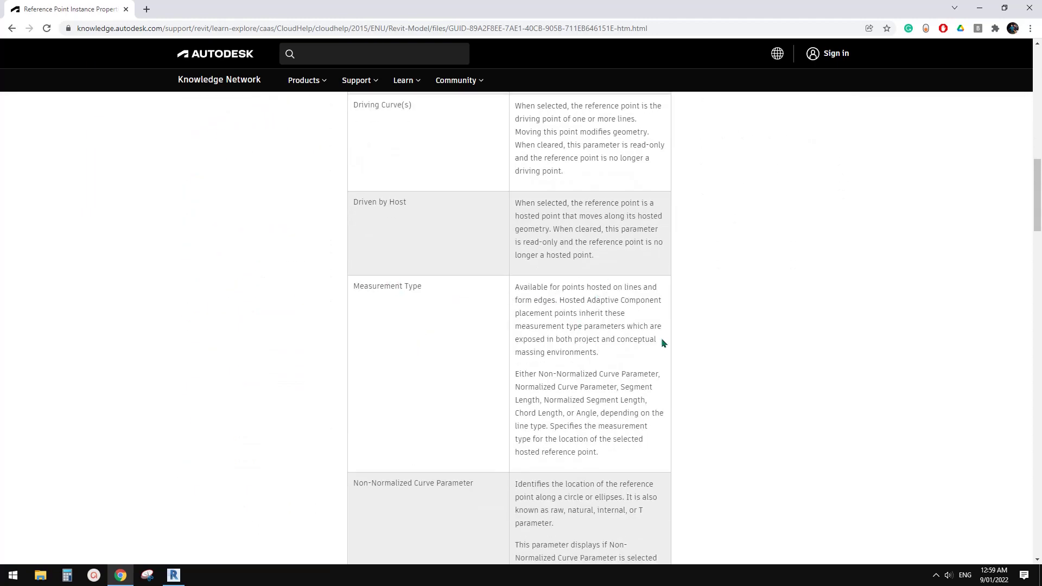
scroll(587, 397, down, 6)
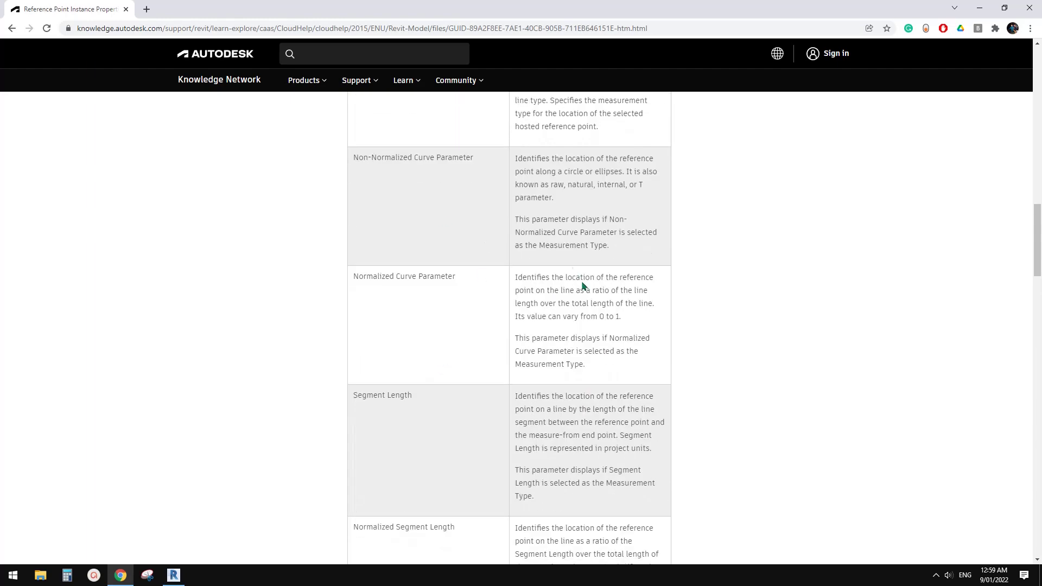
scroll(592, 328, down, 5)
scroll(591, 329, down, 4)
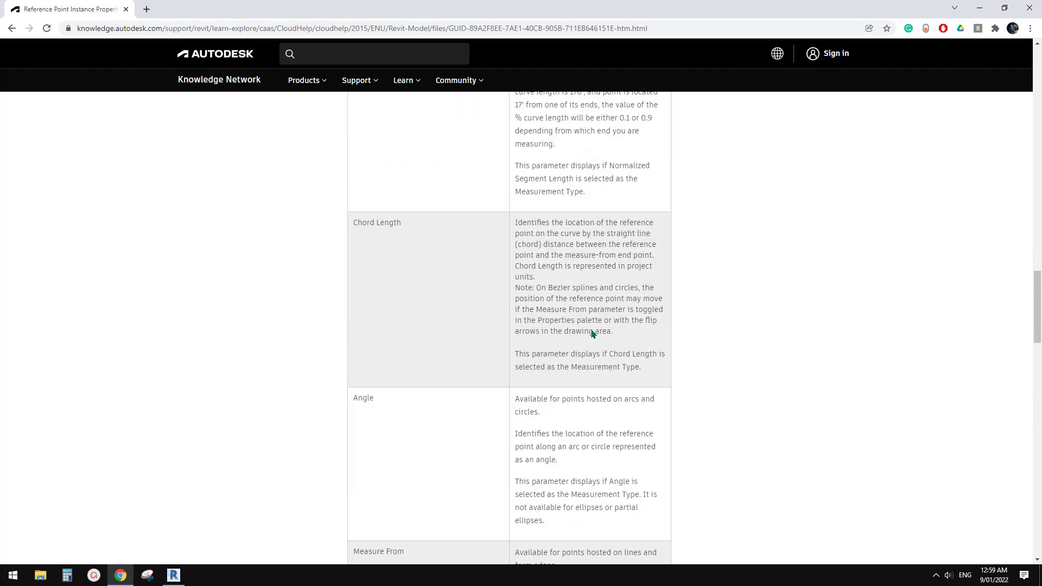
scroll(591, 329, down, 5)
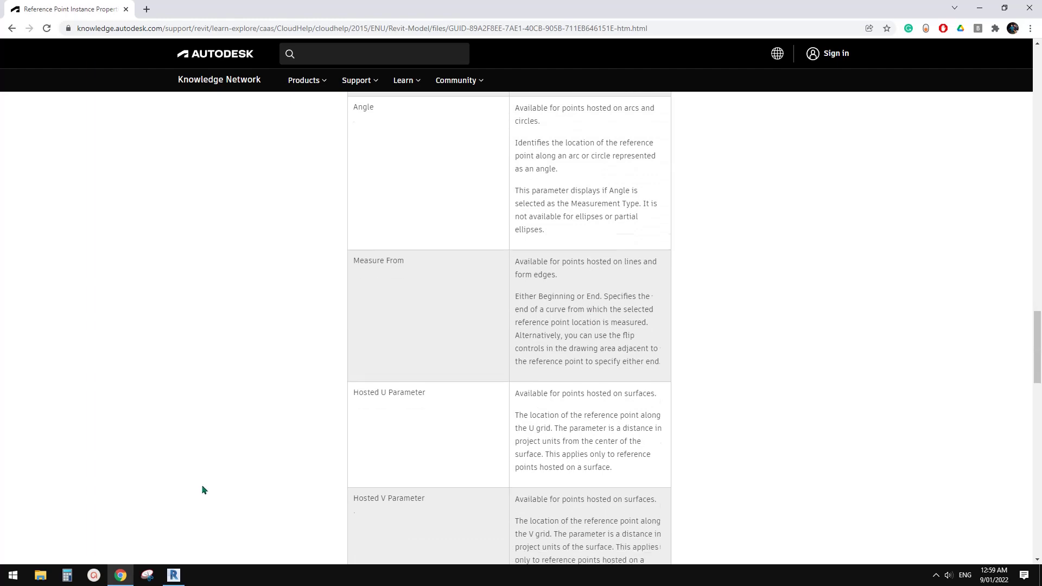
scroll(203, 489, up, 1)
click(174, 575)
shift+middle_drag(449, 407, 517, 402)
scroll(564, 405, down, 4)
middle_drag(578, 410, 561, 383)
scroll(558, 393, up, 2)
shift+middle_drag(578, 393, 544, 359)
scroll(541, 350, up, 1)
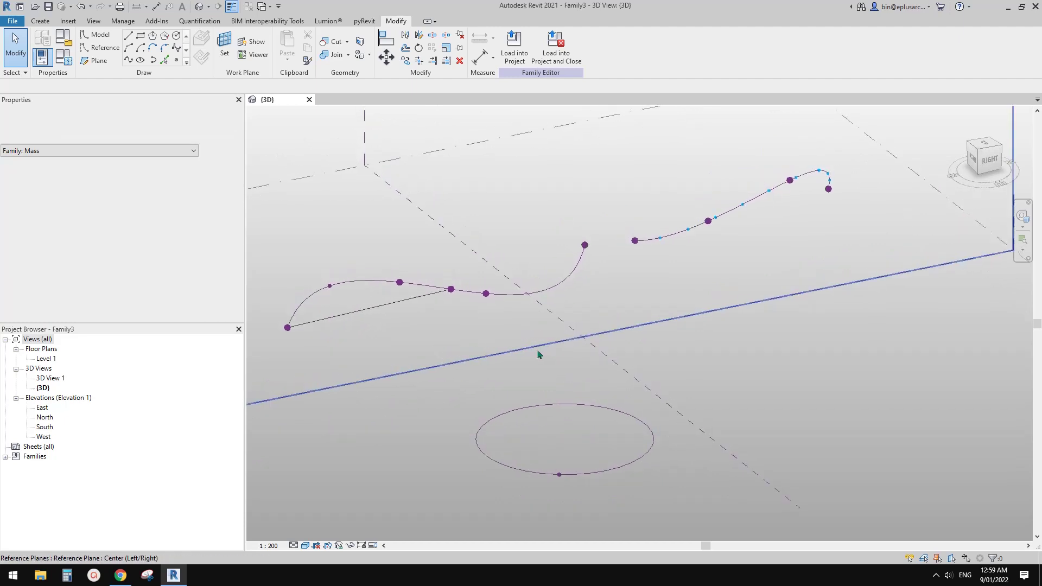